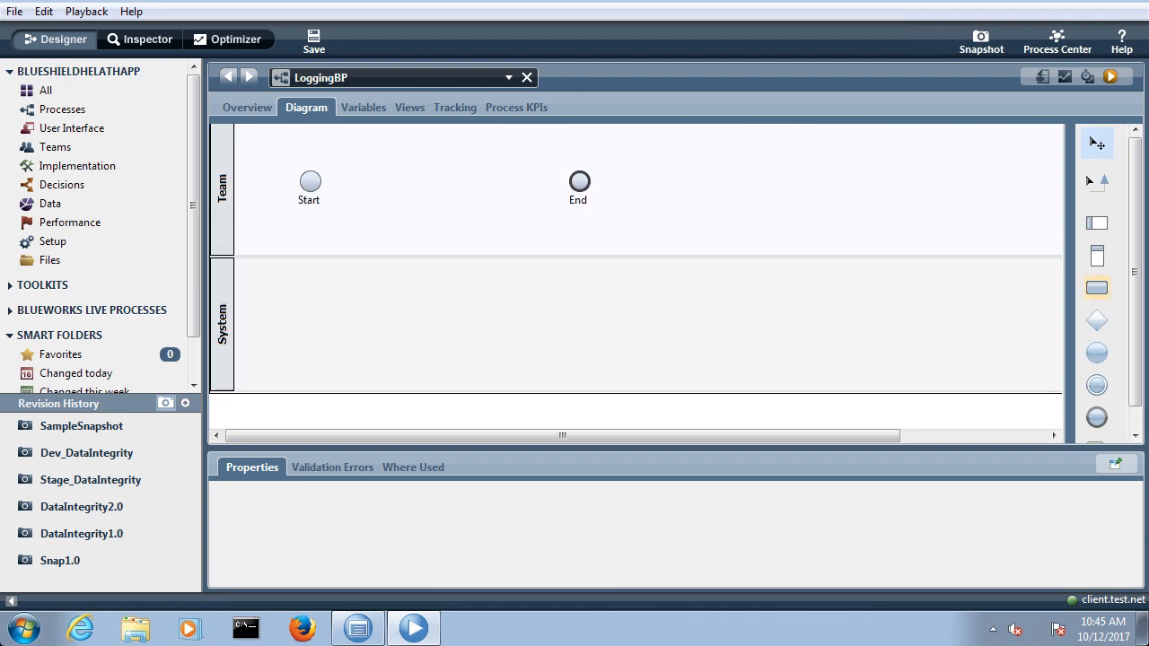
Step: Add an activity named Log Activity between the Start and End events in the Team lane
click(1097, 288)
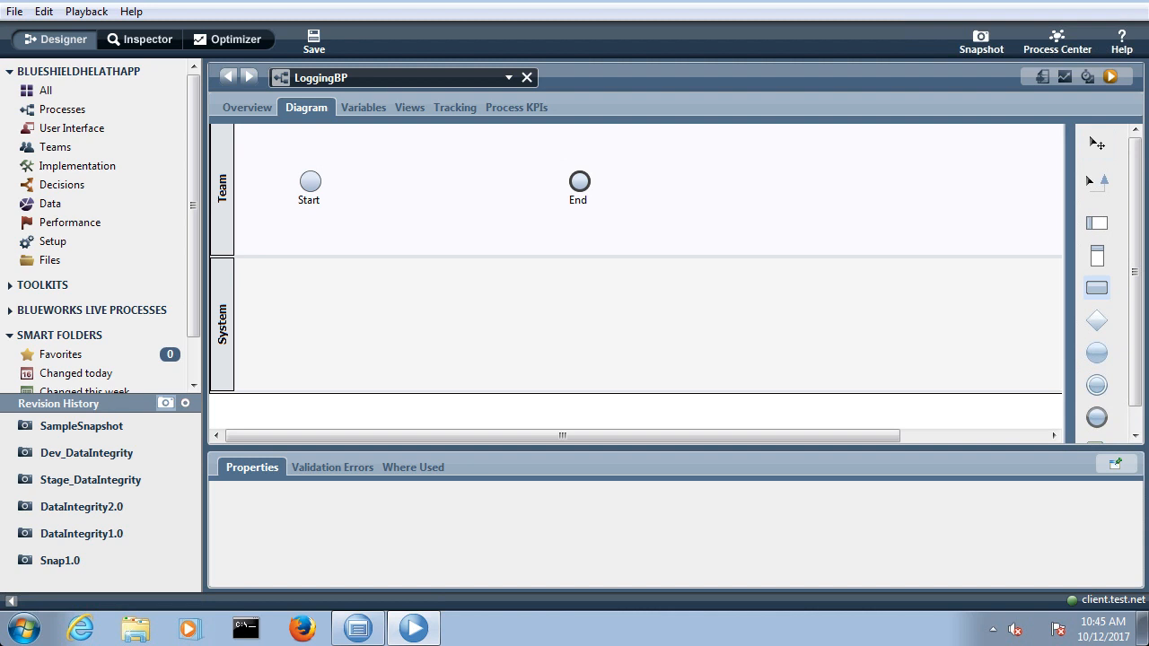
click(456, 180)
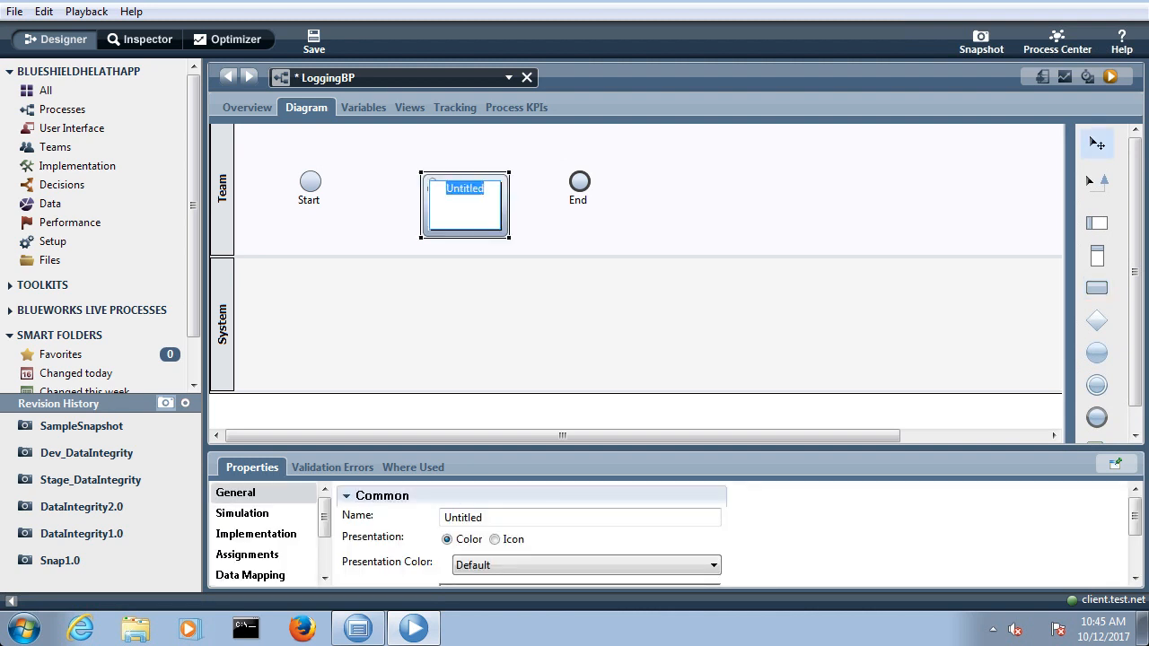
text(Log Activity)
key(Return)
click(773, 184)
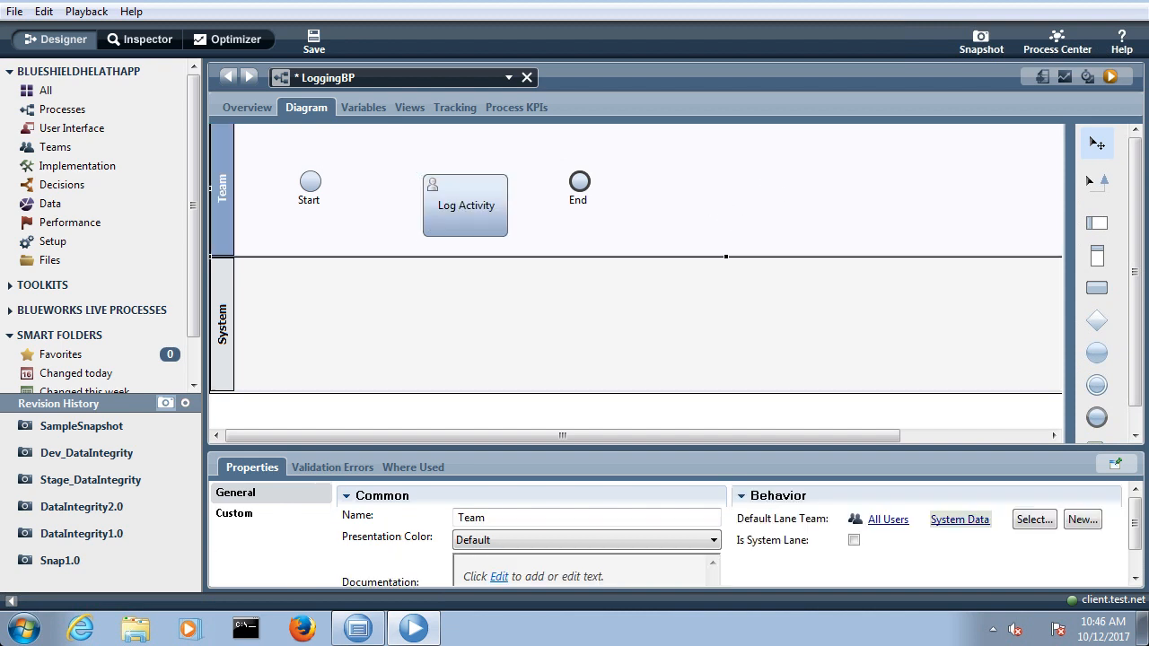
Step: Connect the Start event to Log Activity and Log Activity to the End event, and save the process
click(1097, 182)
drag(311, 181, 421, 205)
drag(508, 205, 579, 182)
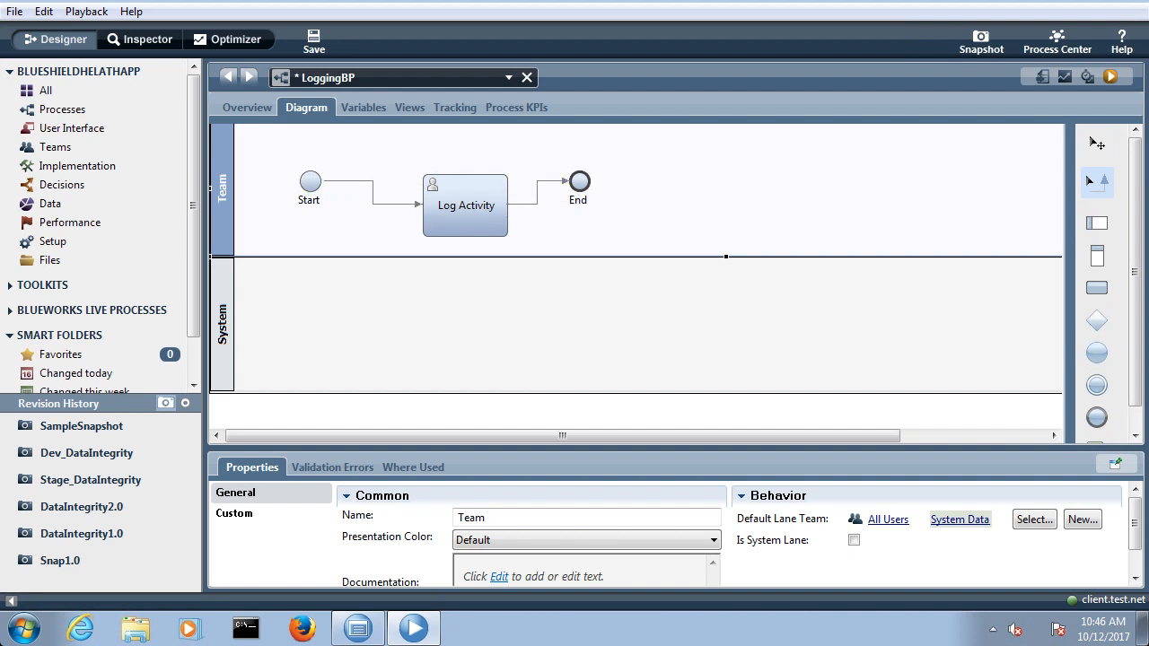
click(1097, 143)
key(ctrl+s)
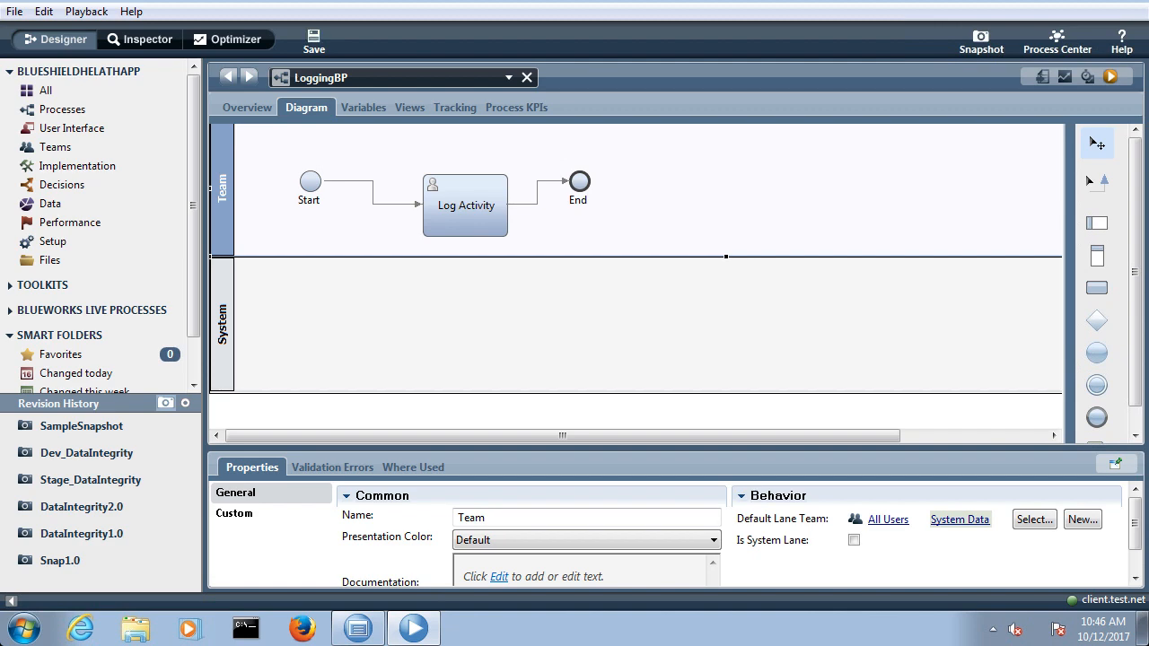
Step: Set the implementation type of Log Activity to Script
click(466, 206)
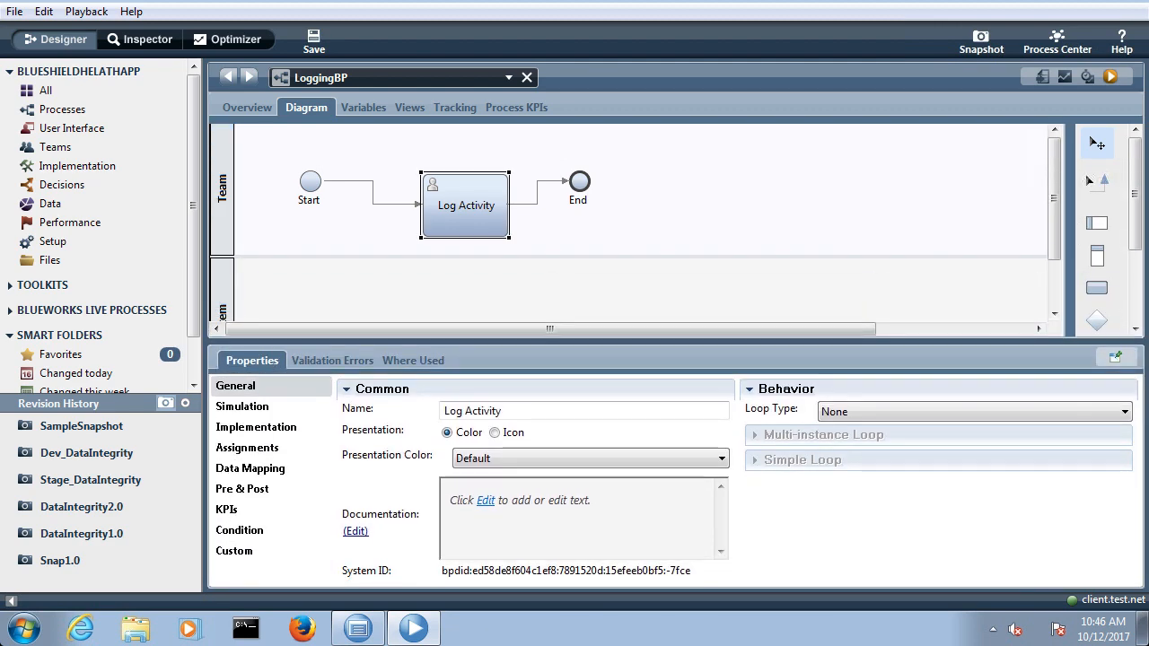
click(255, 426)
click(557, 416)
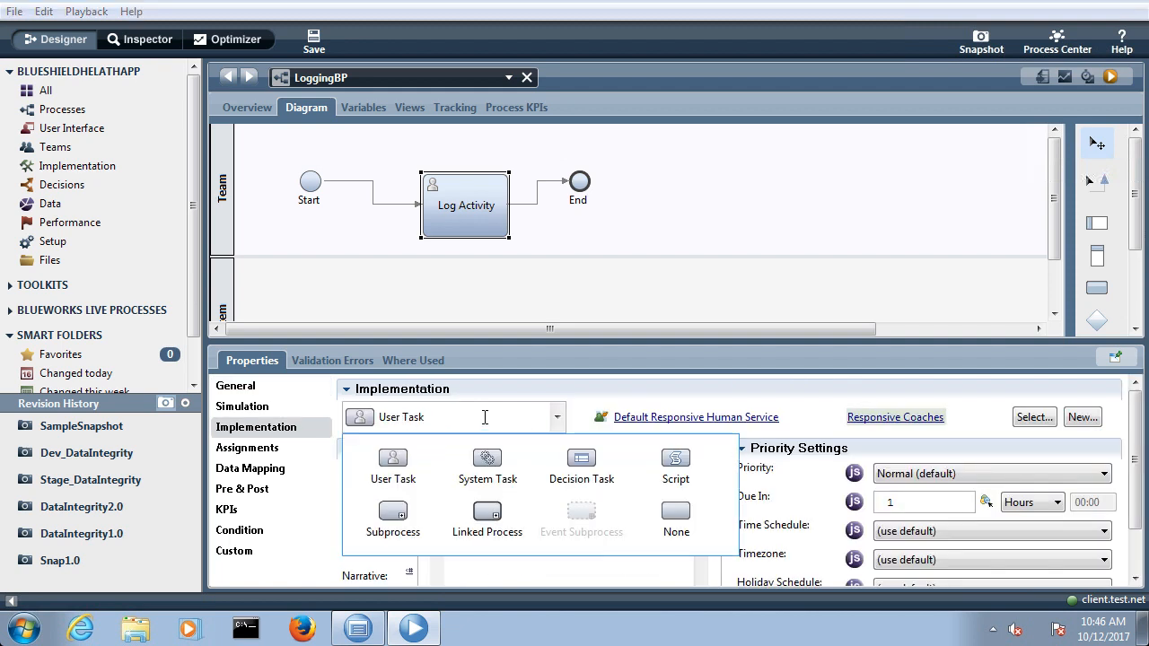
click(675, 462)
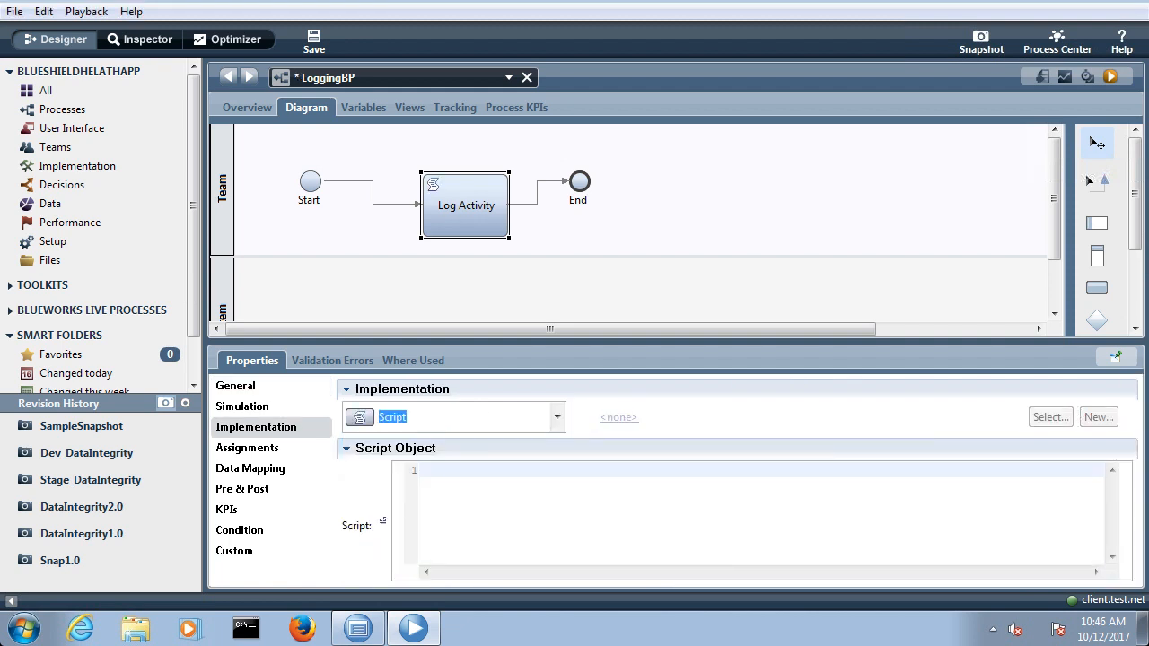
Step: Enter log.info("This Process is invoked by UCA"); as the script of Log Activity and save the process
click(539, 486)
text(log.i)
key(Down)
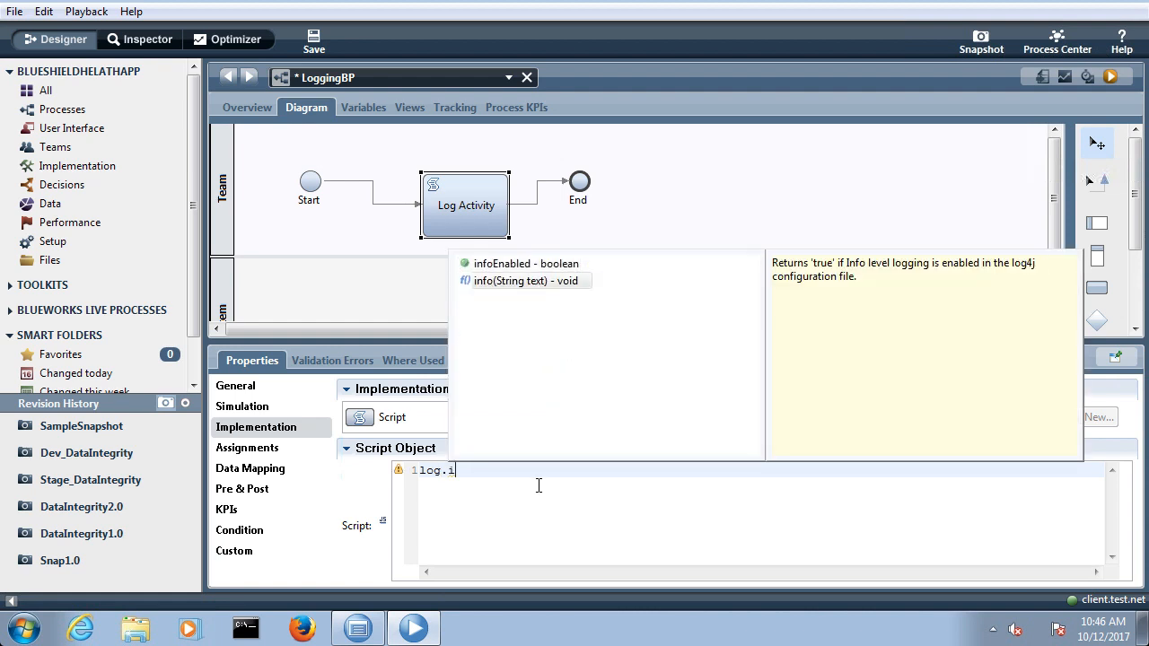
key(Return)
text(")
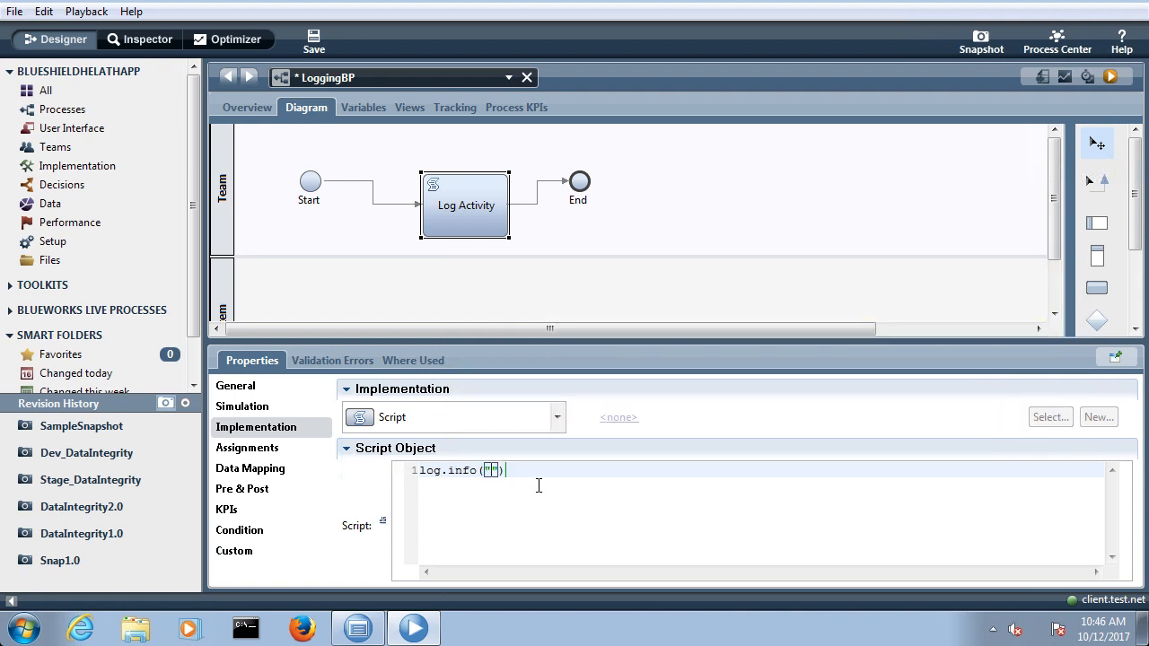
text(This Process is invoked by UCA"))
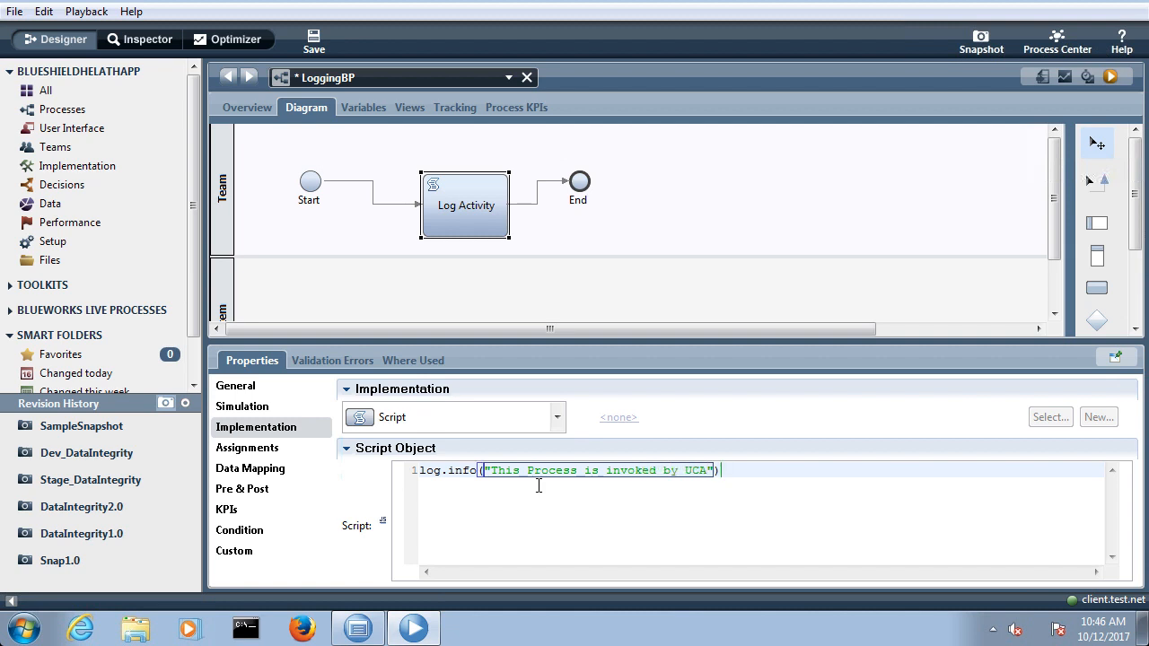
text(;)
key(ctrl+s)
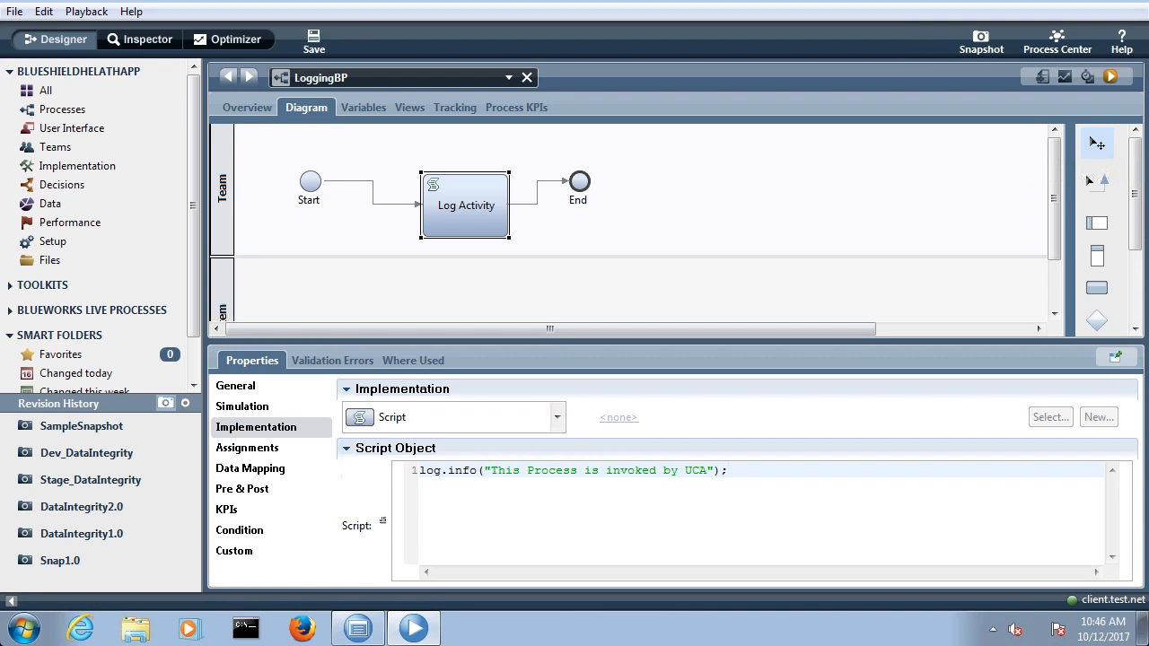
Step: Change the Start event's implementation type to Message and save the process
click(222, 188)
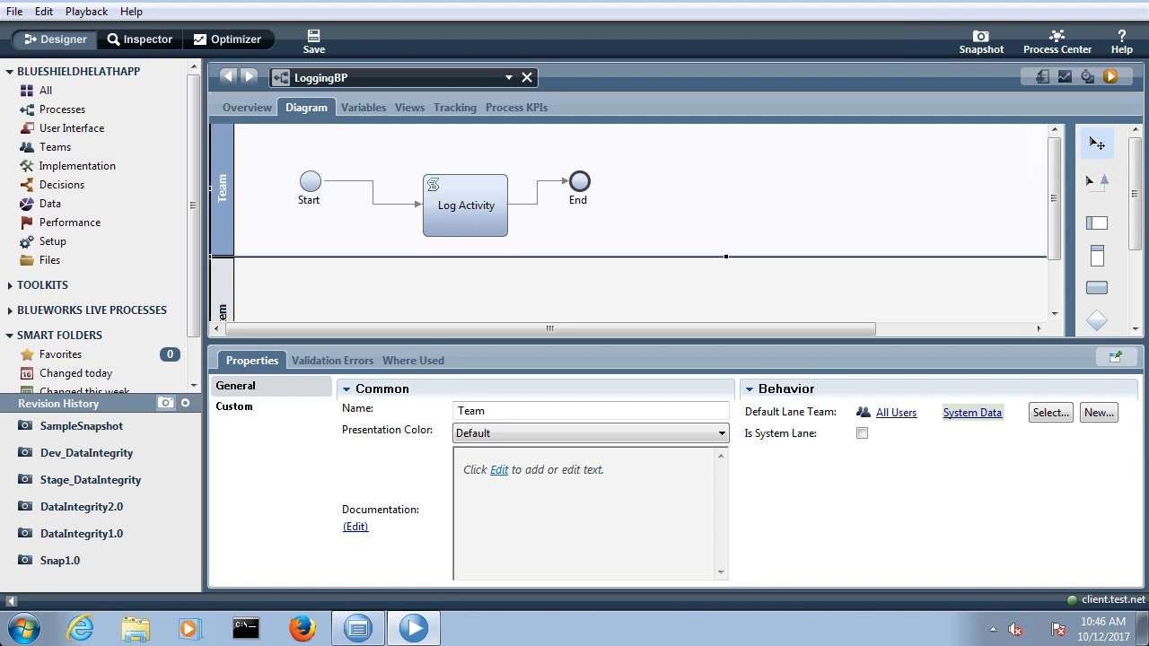
click(311, 182)
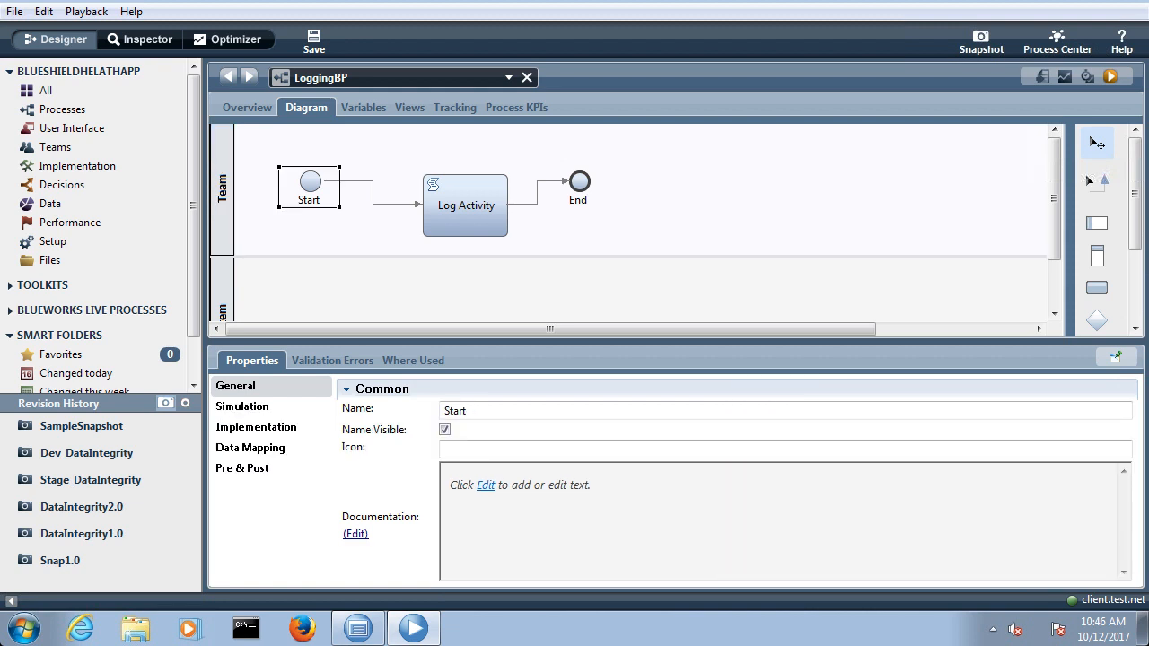
click(255, 427)
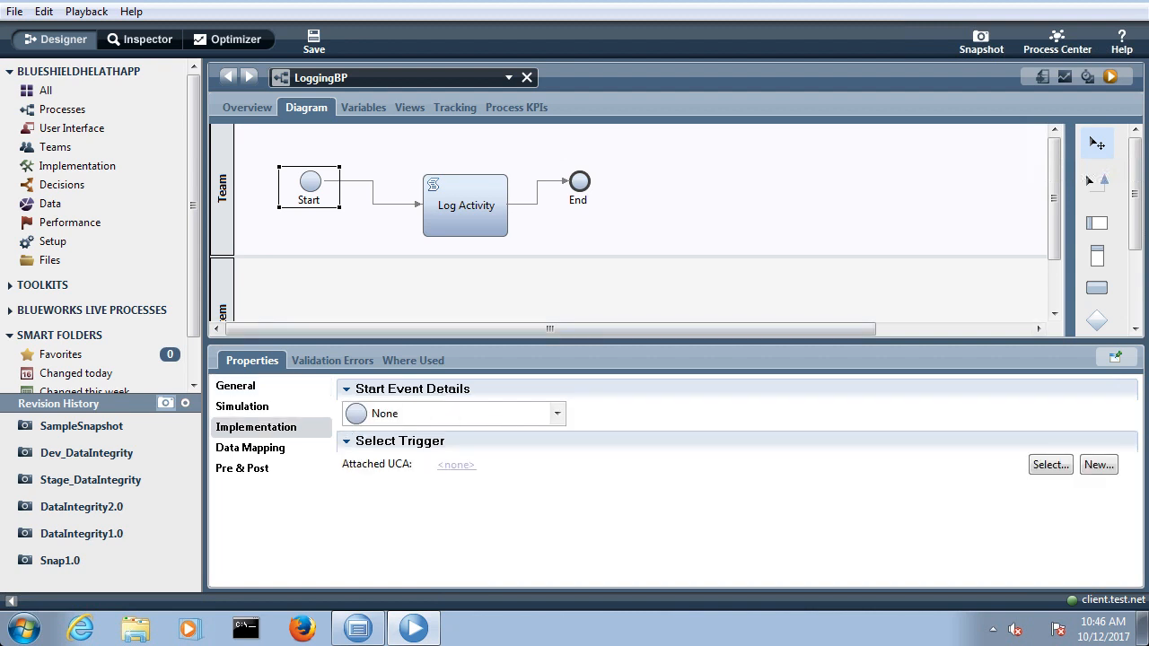
click(557, 413)
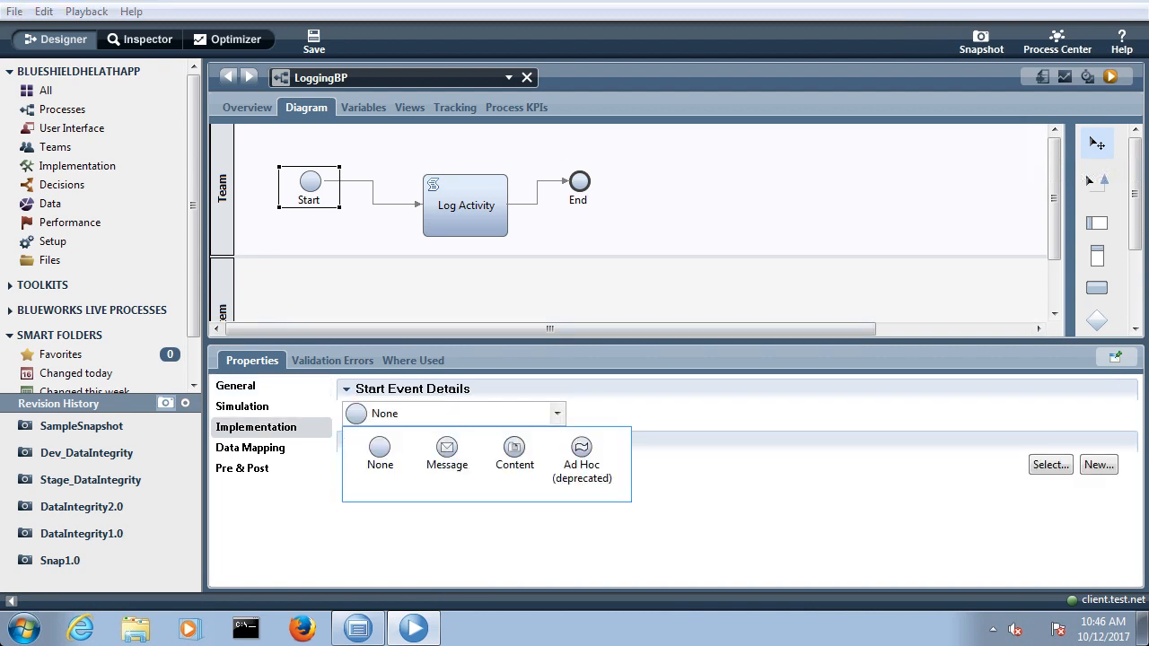
click(447, 450)
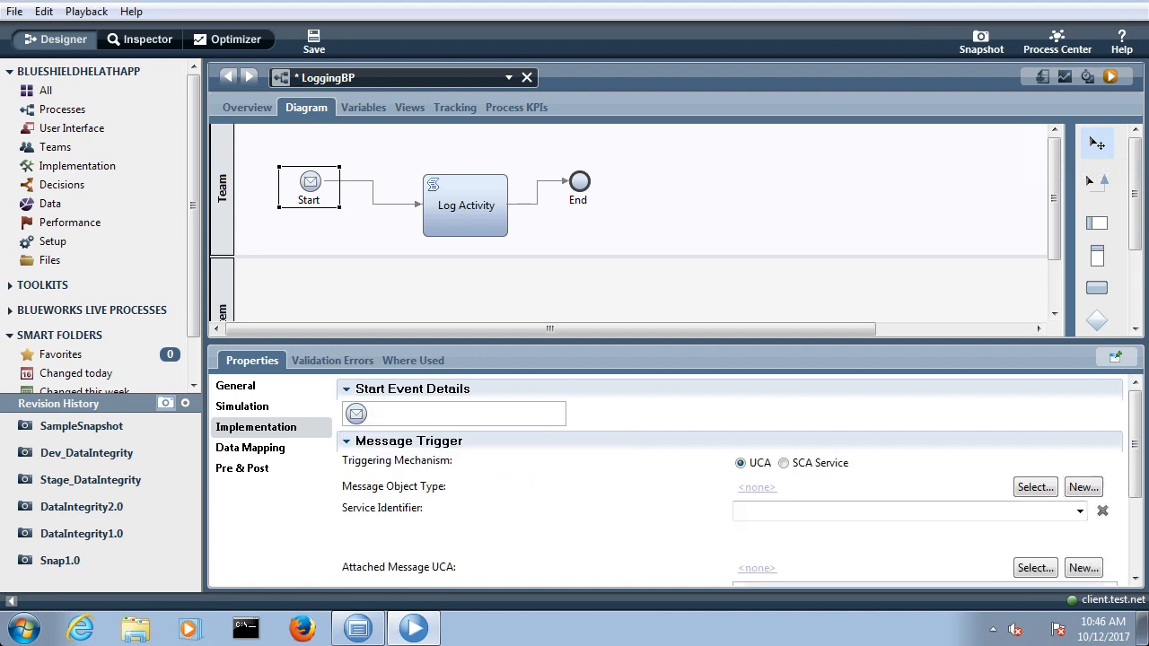
key(ctrl+s)
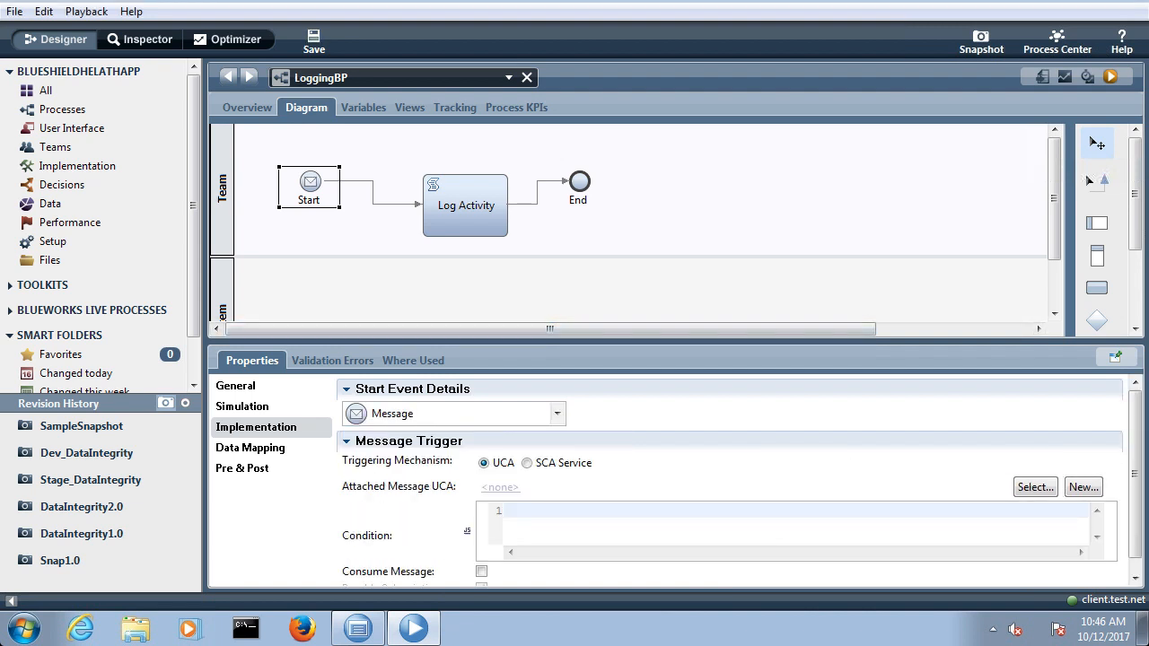
Step: Begin a new undercover agent for the Start event's message trigger, with the name MyUCA and schedule type On Event
drag(628, 341, 628, 299)
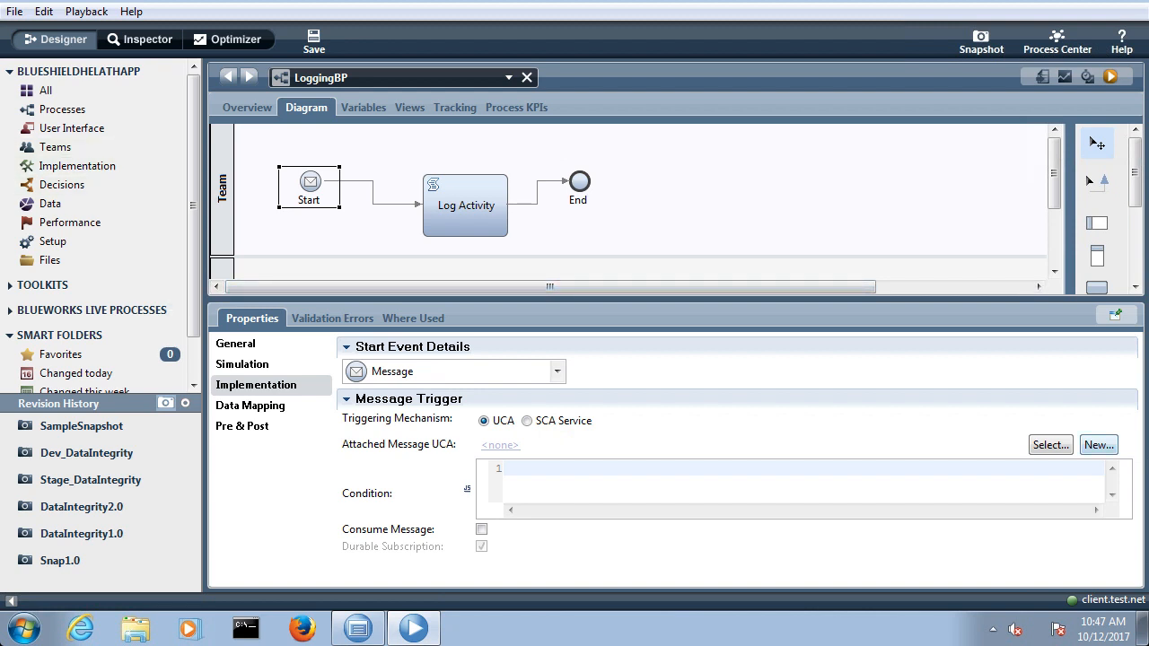
click(1098, 444)
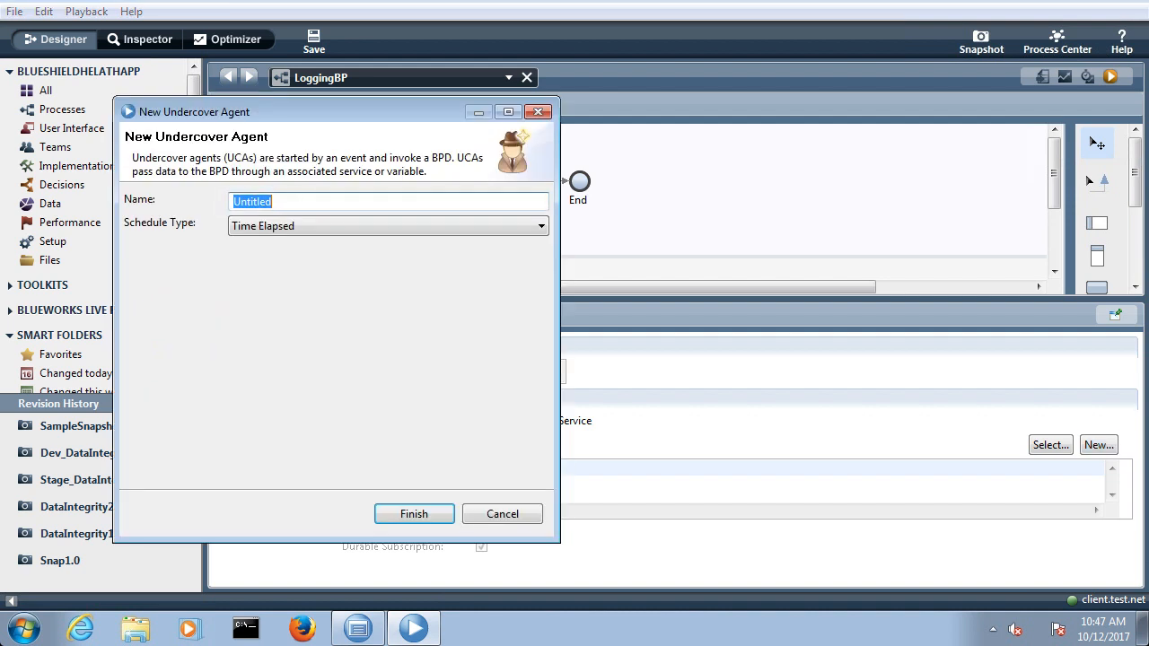
text(MyUCA)
click(388, 226)
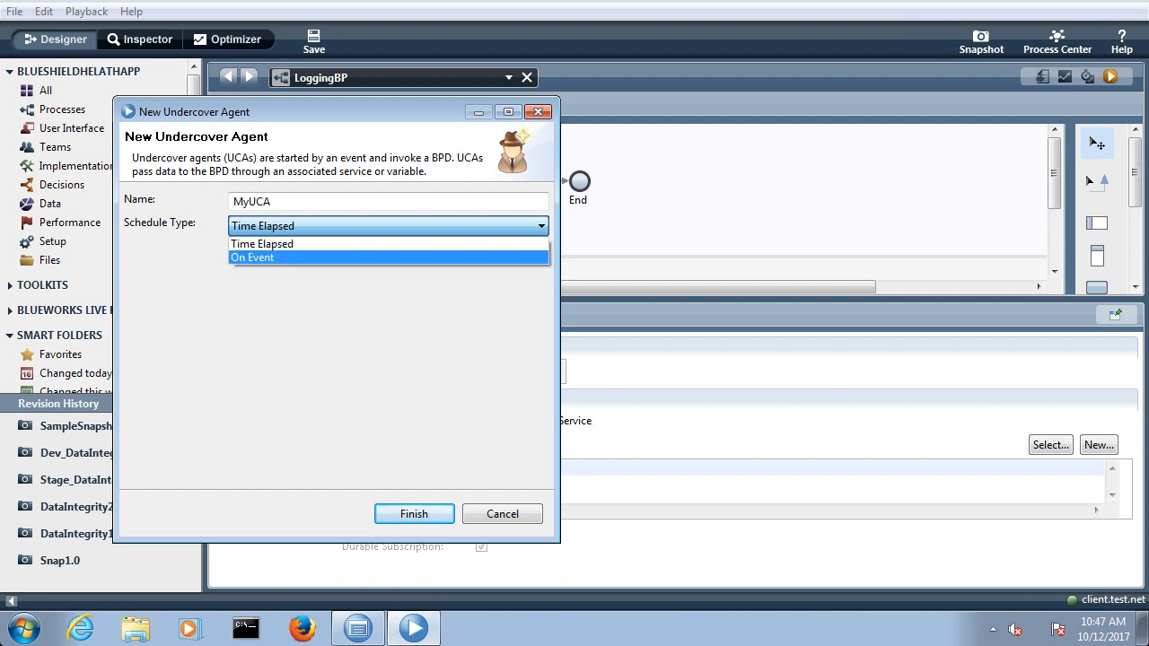
click(256, 258)
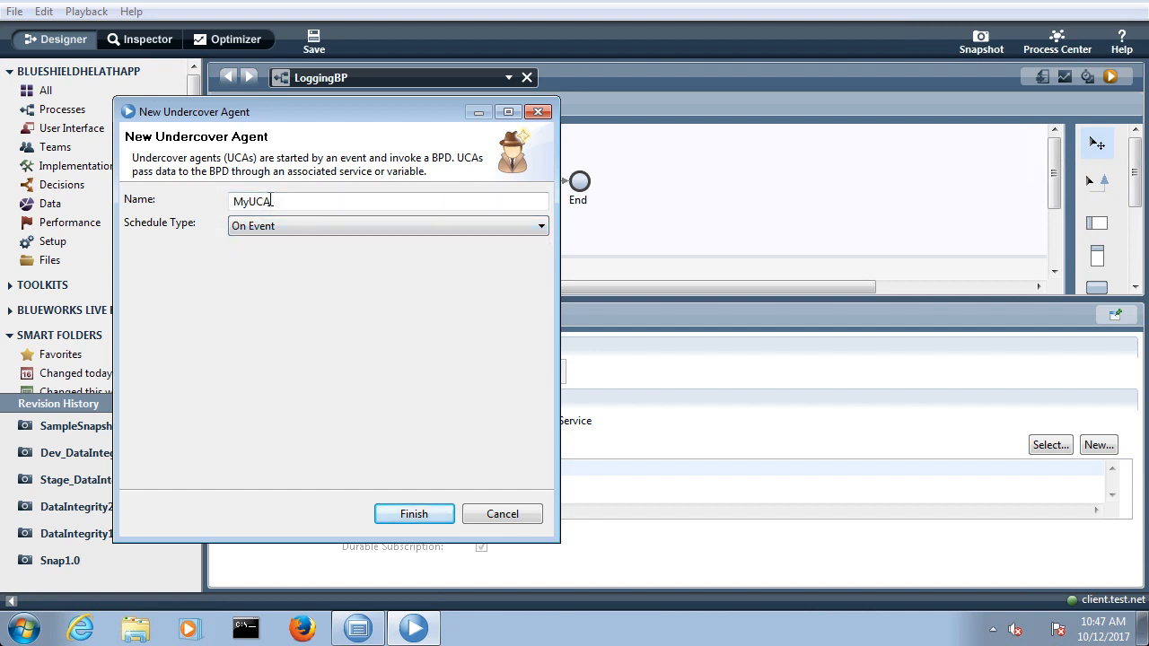
double_click(283, 201)
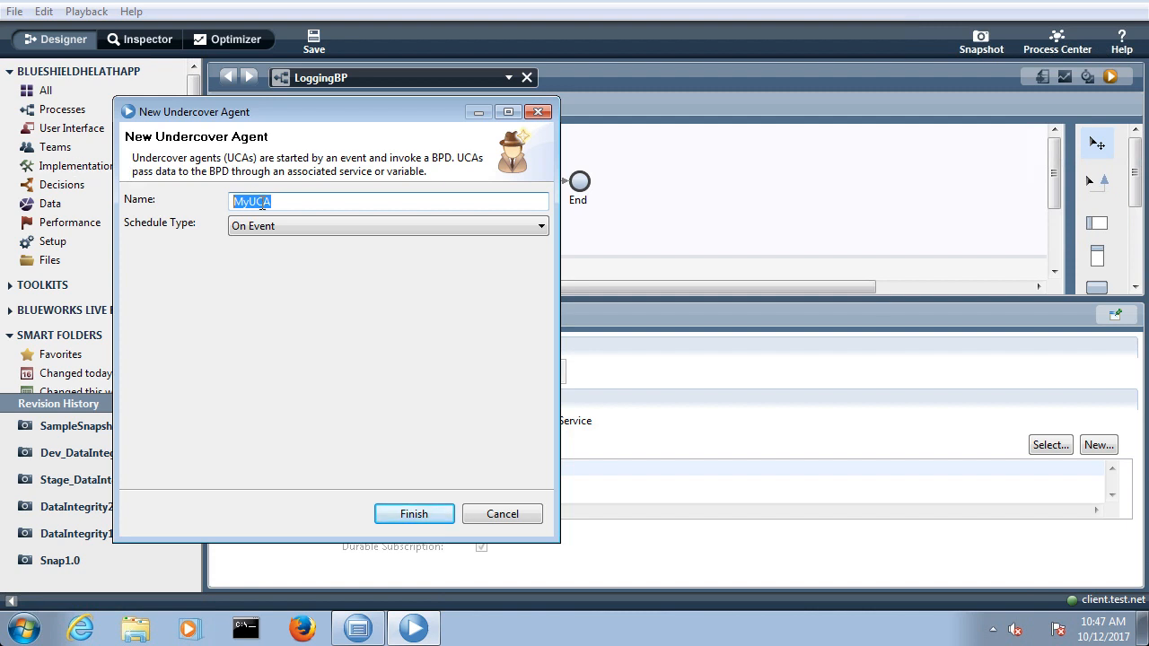
key(Tab)
click(293, 226)
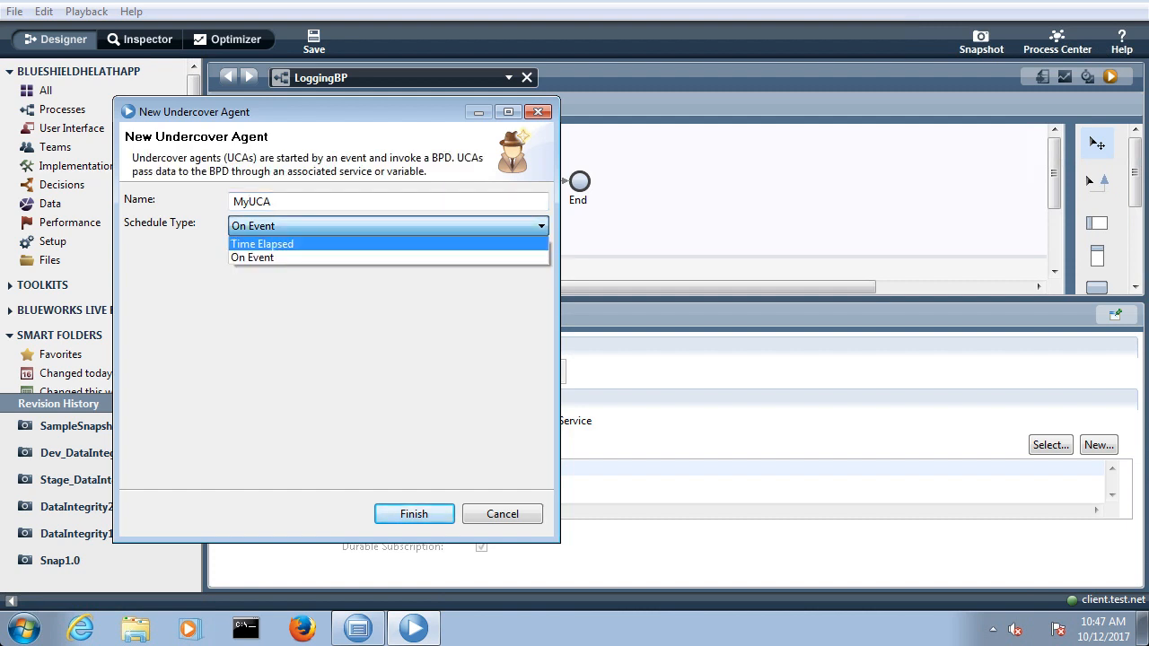
key(Escape)
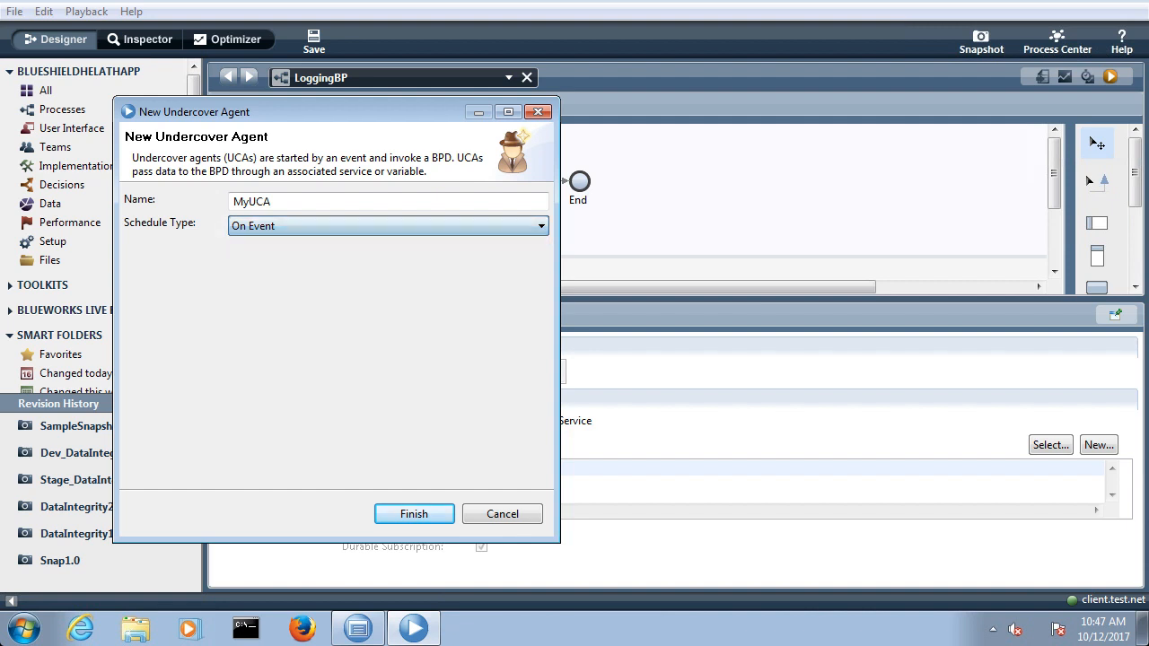
Step: Change the new undercover agent's name to LoggingUCA and finish creating it
click(284, 202)
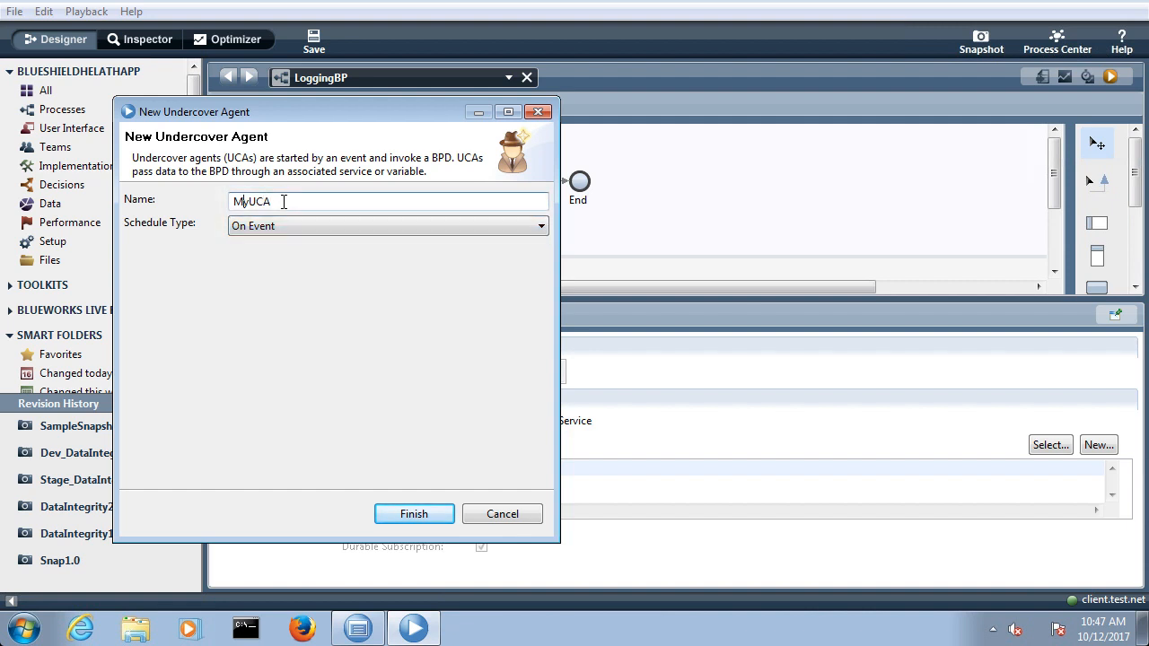
key(BackSpace)
key(BackSpace)
text(Logging)
click(413, 514)
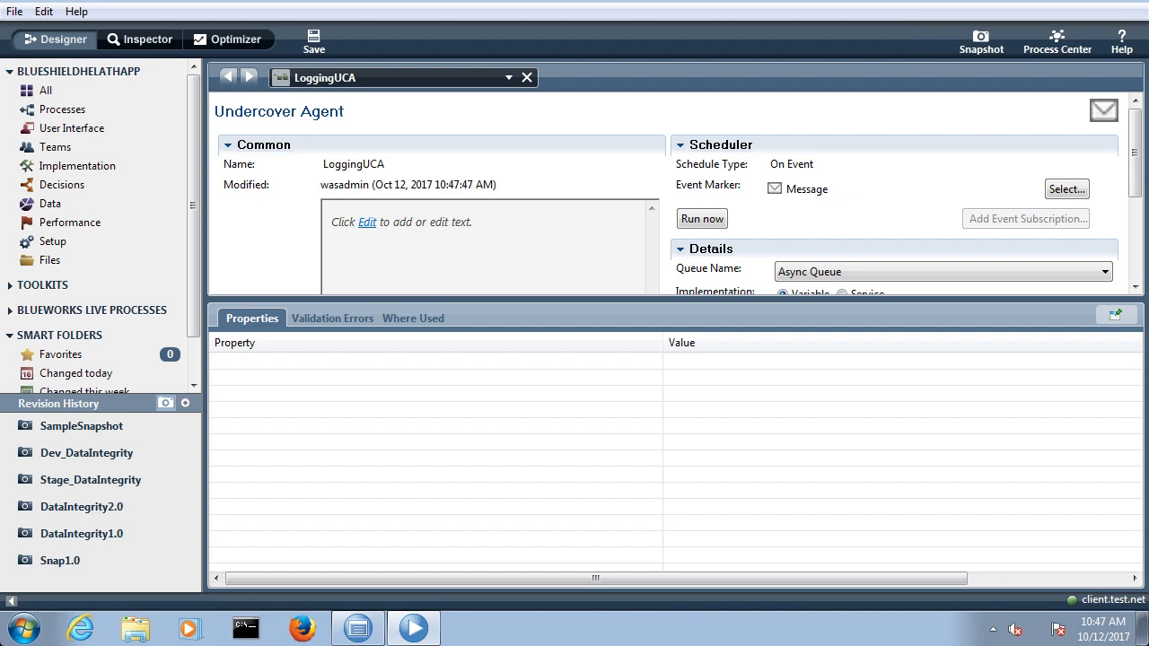
Step: Create a new General System Service named LoggingUCAService
drag(799, 299, 799, 405)
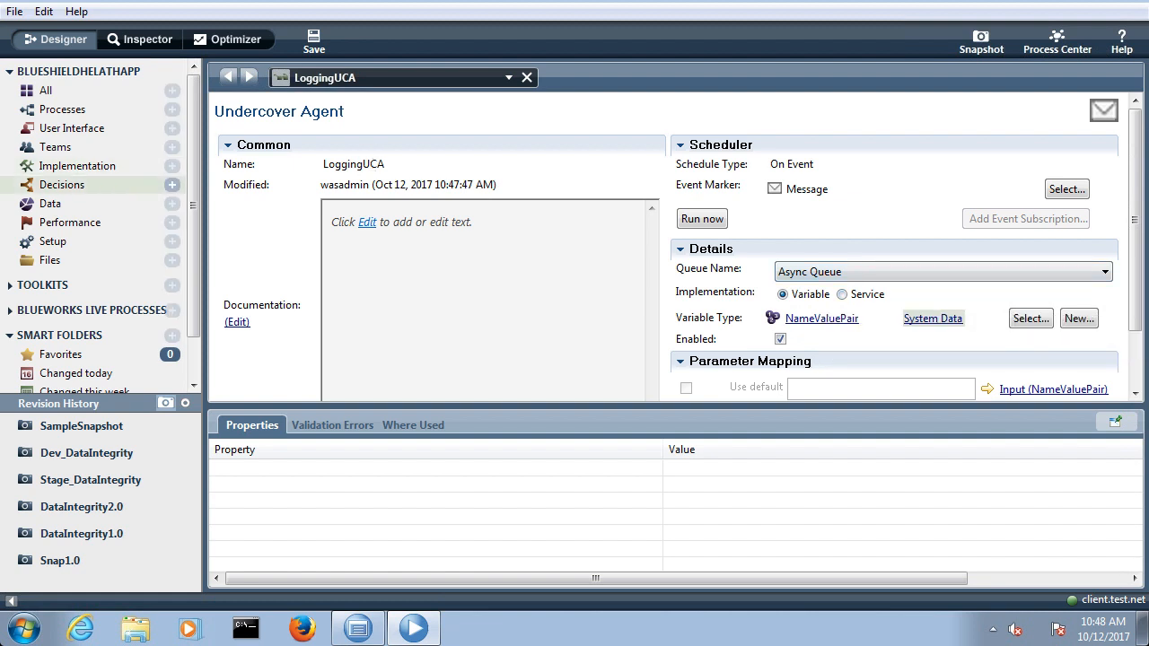
click(77, 166)
click(171, 166)
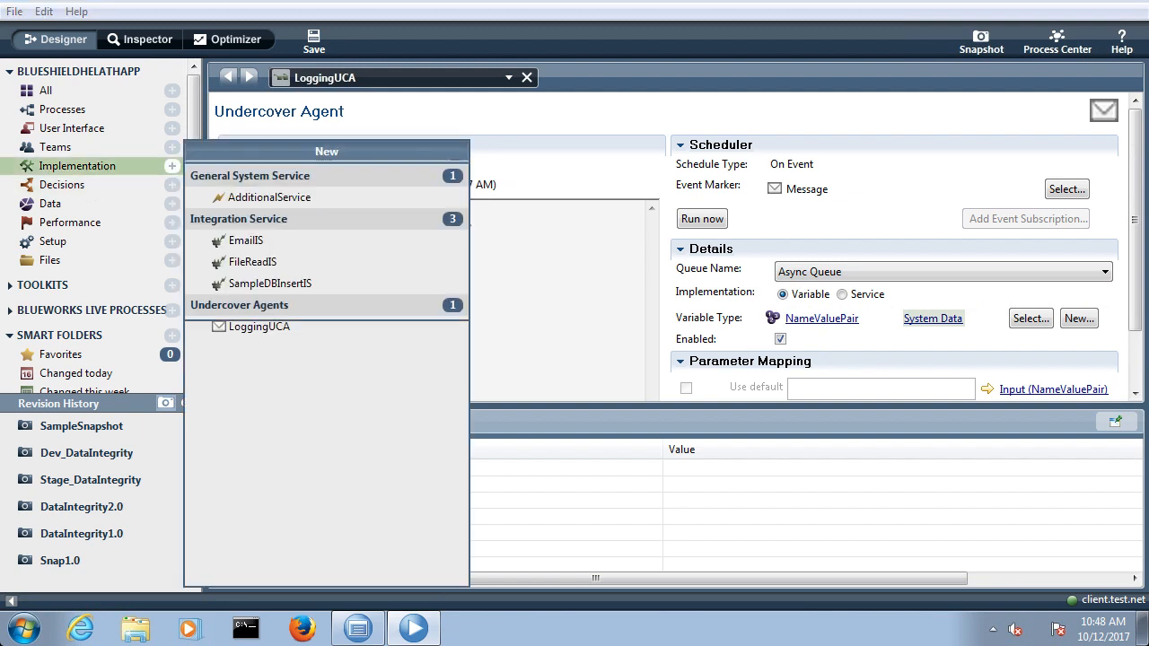
click(256, 190)
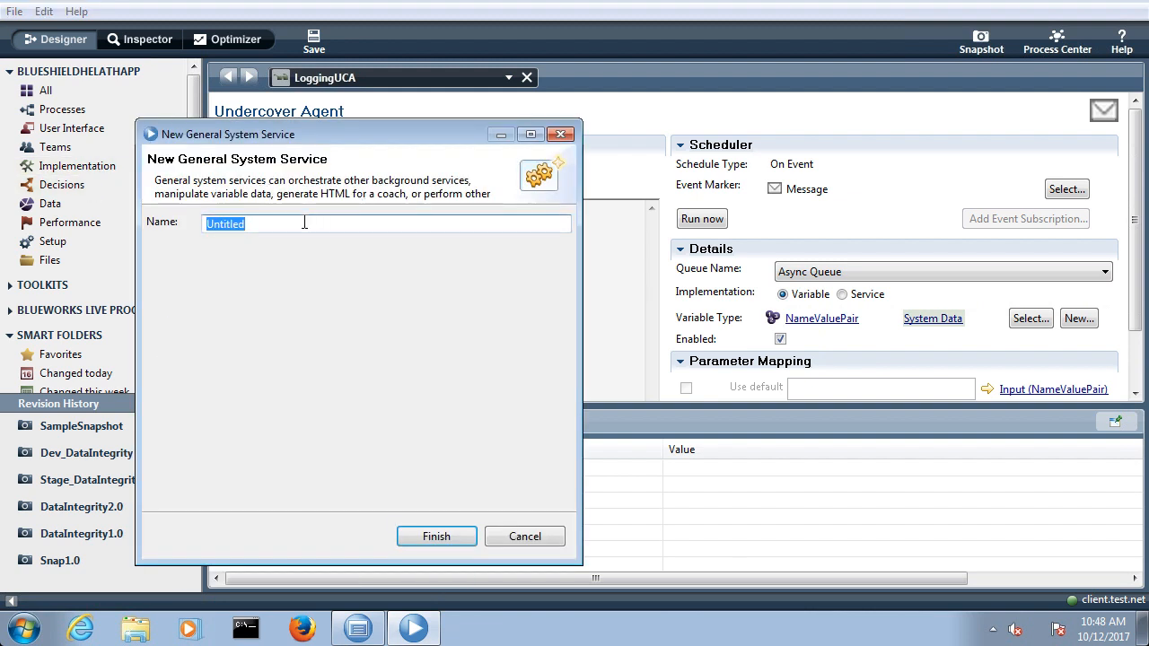
text(Logg)
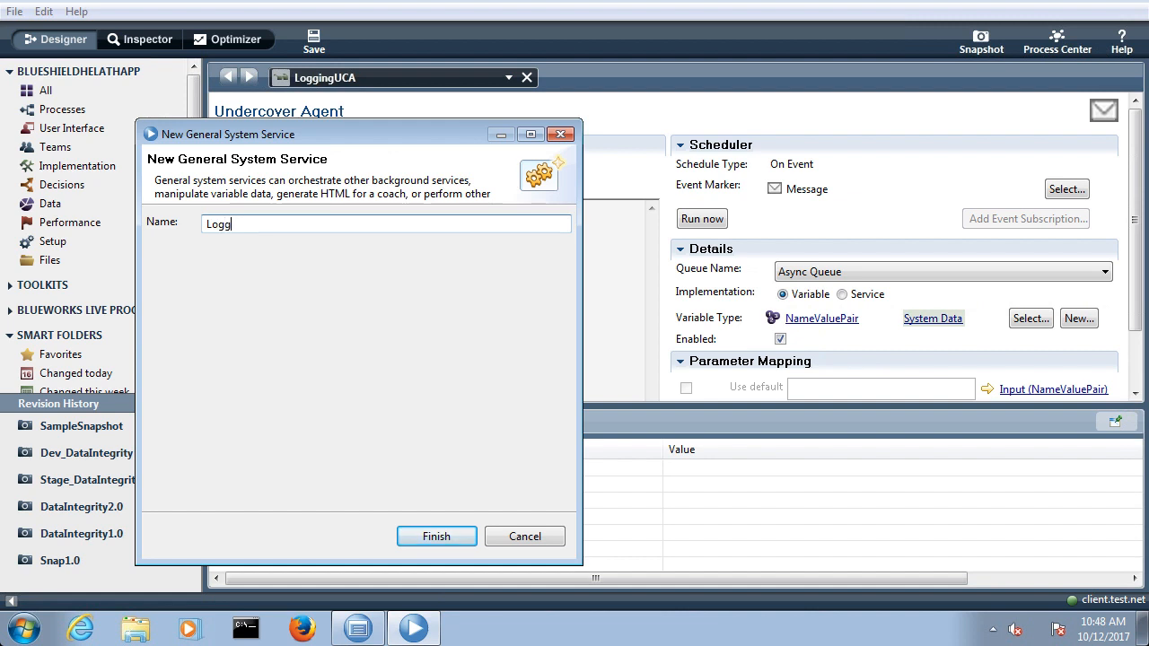
text(ingUCAService)
key(Return)
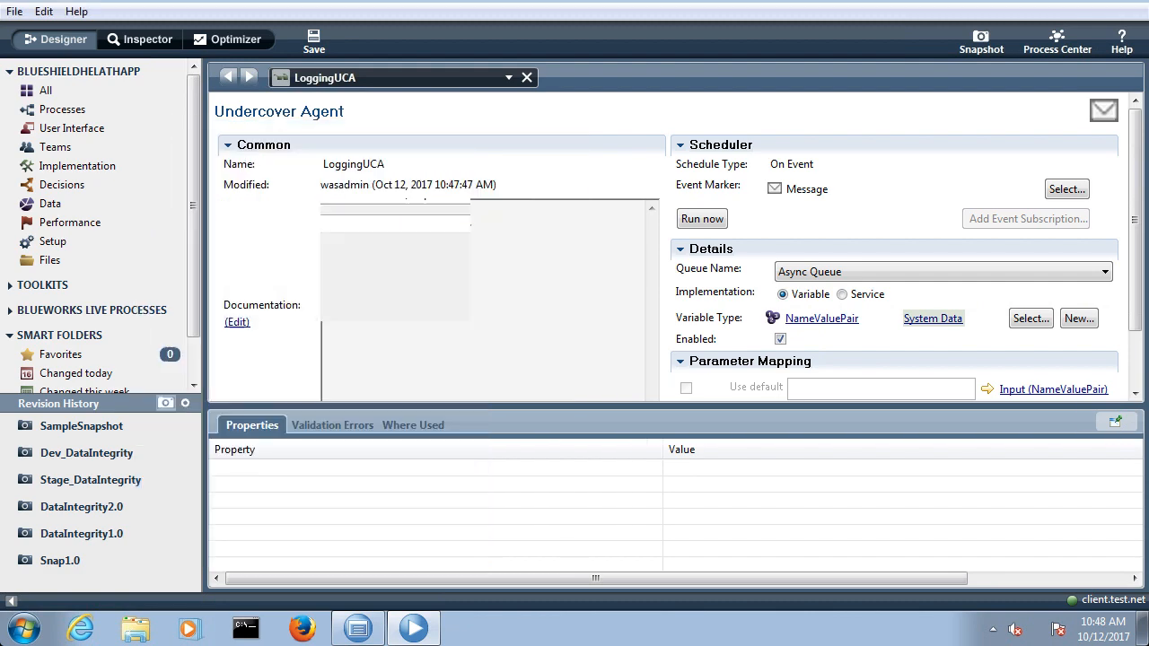
Step: Add an input variable named Input to LoggingUCAService
click(362, 108)
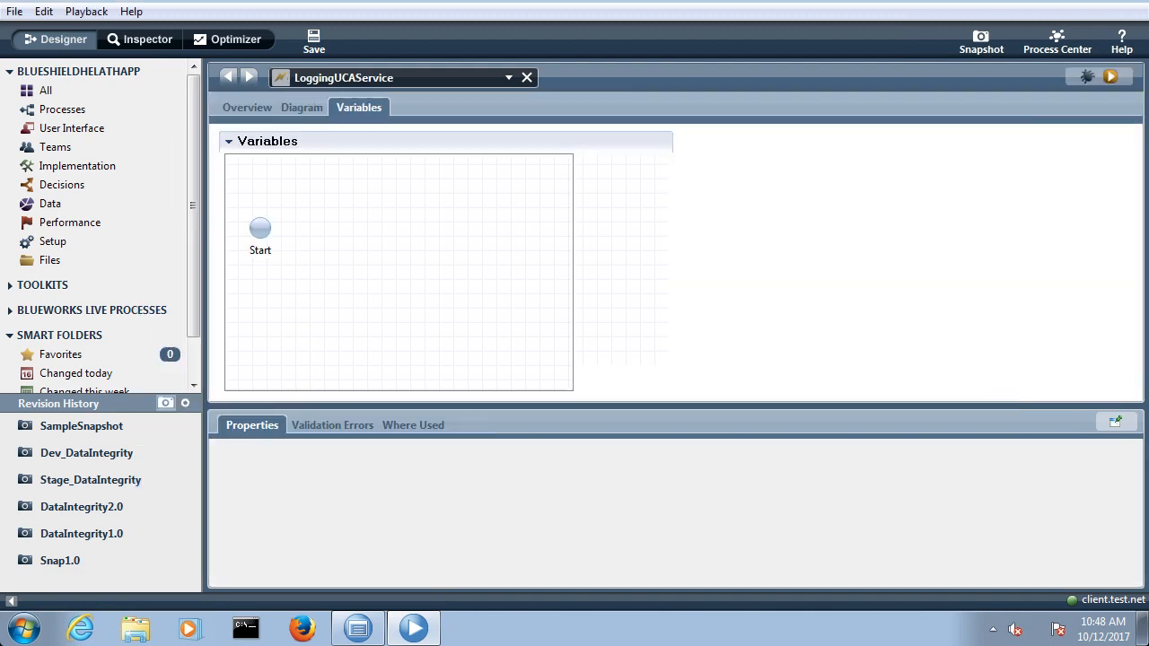
click(622, 165)
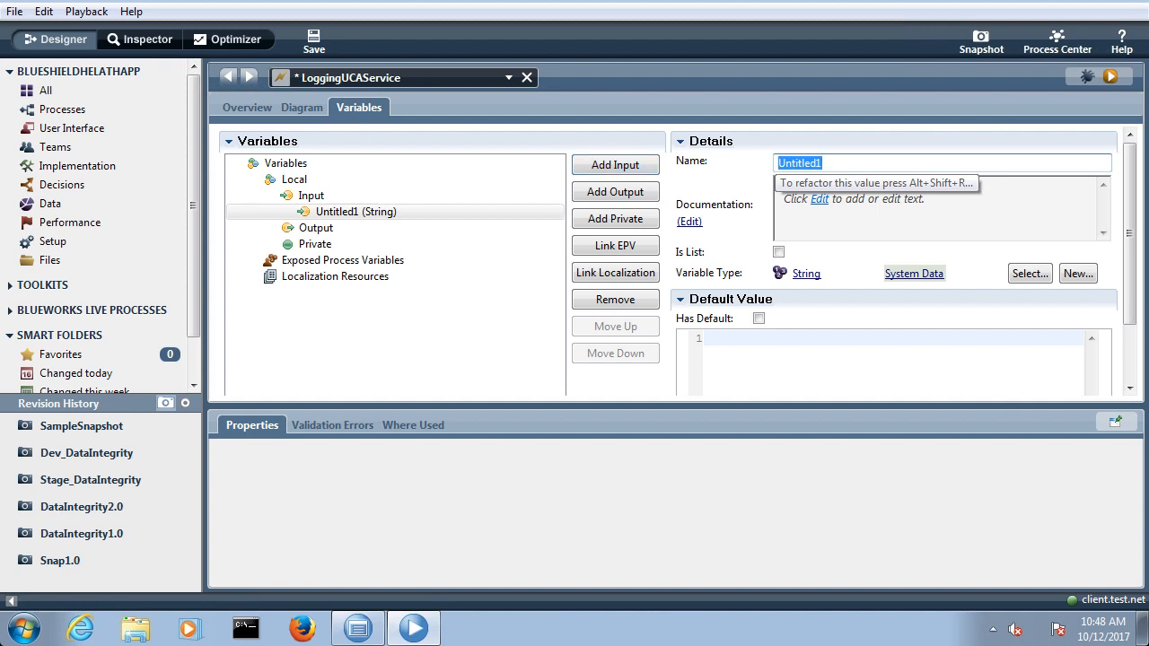
text(Input)
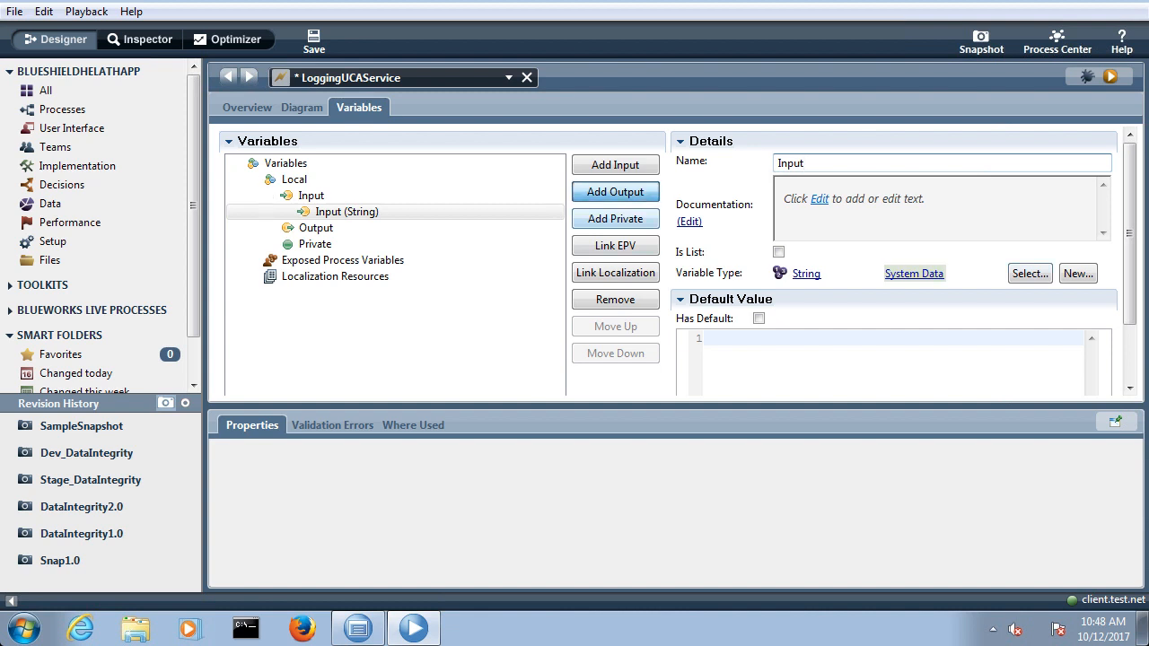
Step: Add an output variable named Output to LoggingUCAService and save the service
click(615, 191)
text(utput)
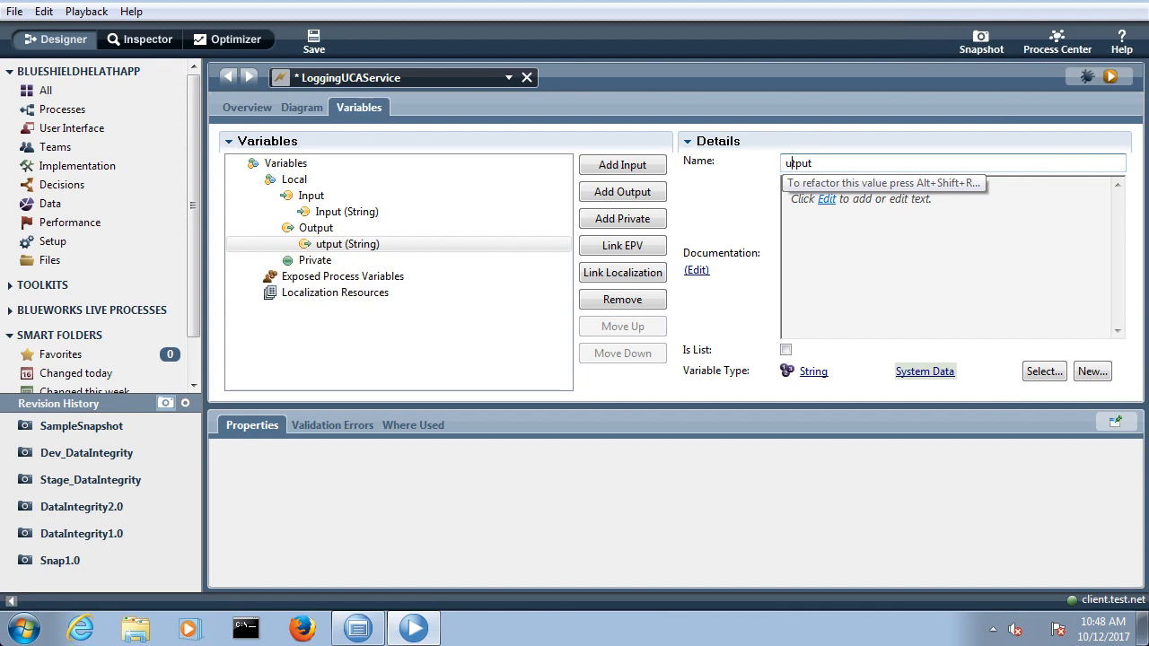
key(Home)
text(O)
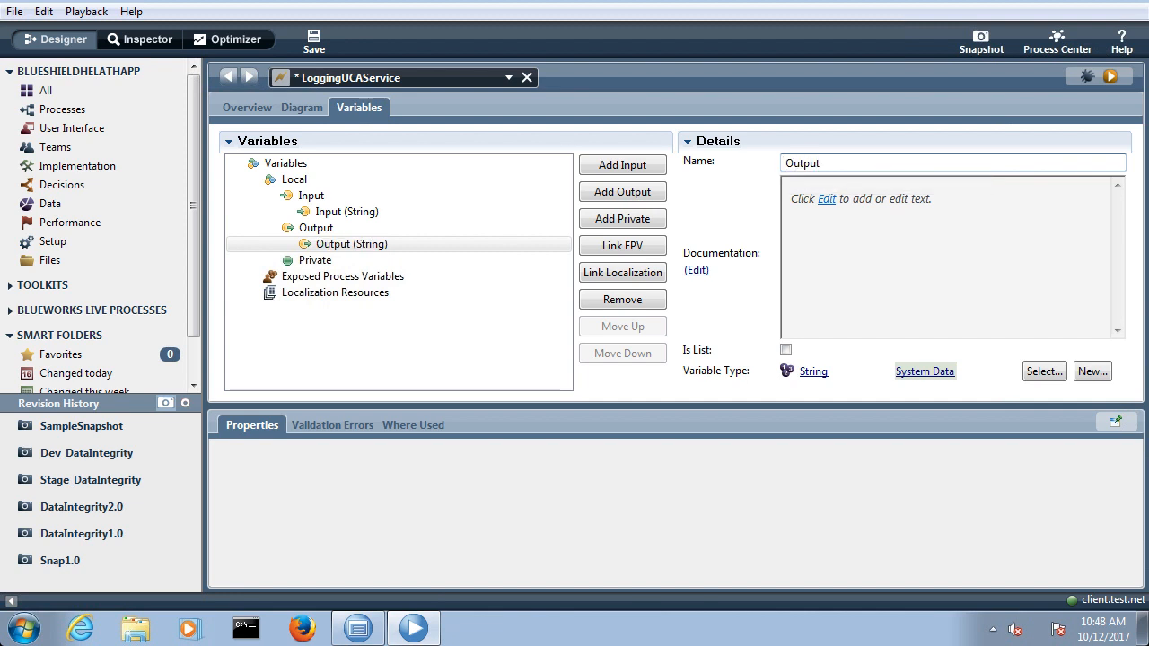
click(313, 41)
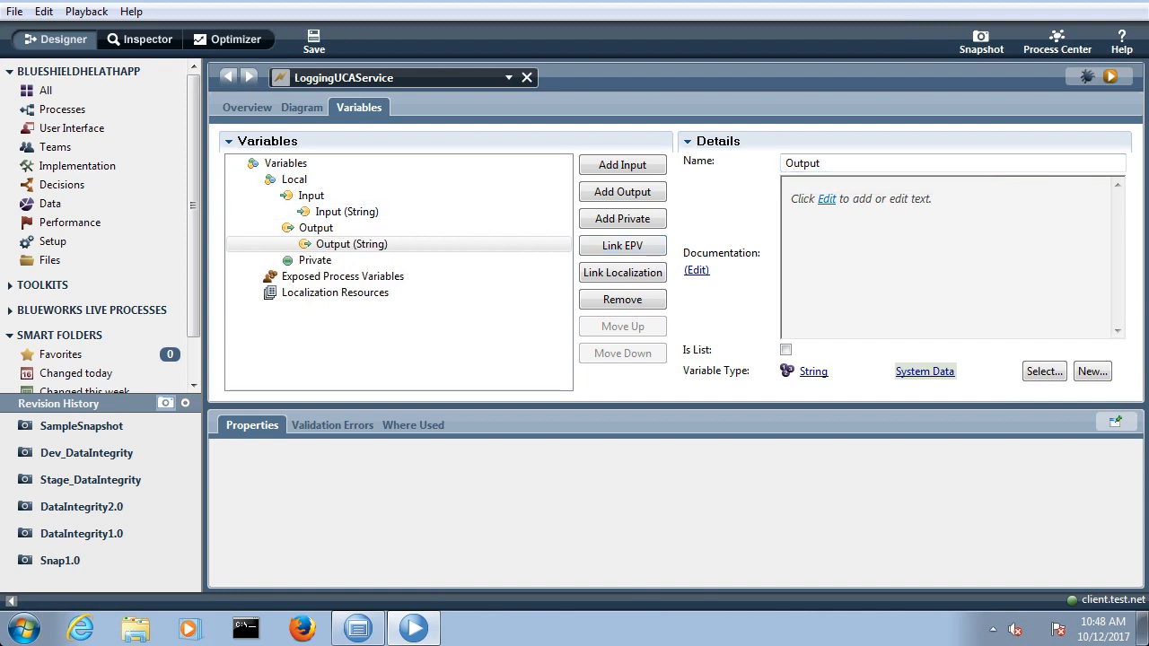
Step: Connect Start directly to End in the LoggingUCAService diagram and save it
click(305, 107)
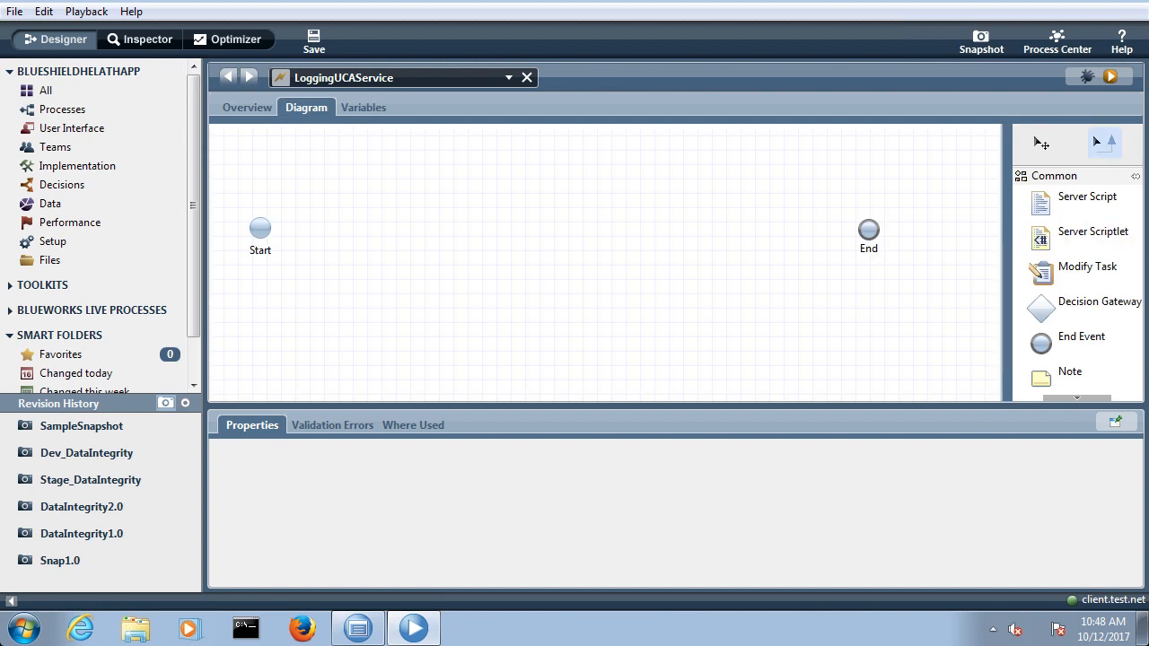
drag(260, 229, 868, 230)
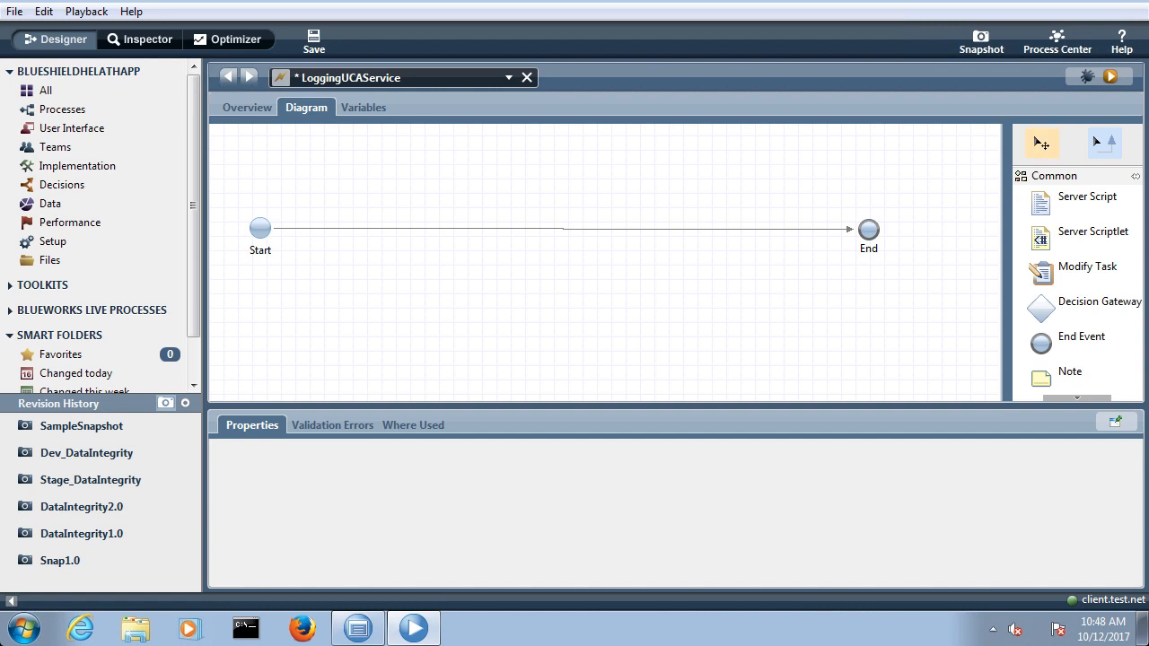
click(1041, 144)
key(ctrl+s)
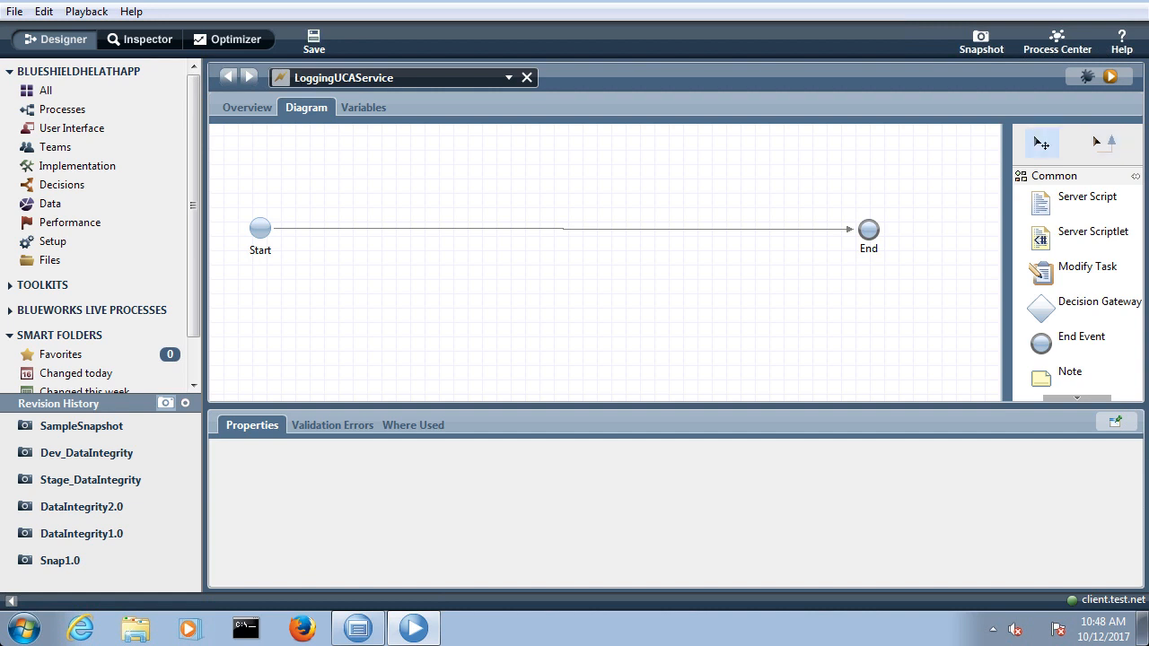
Step: Switch the LoggingUCA undercover agent's implementation to Service with LoggingUCAService attached, and save it
click(77, 166)
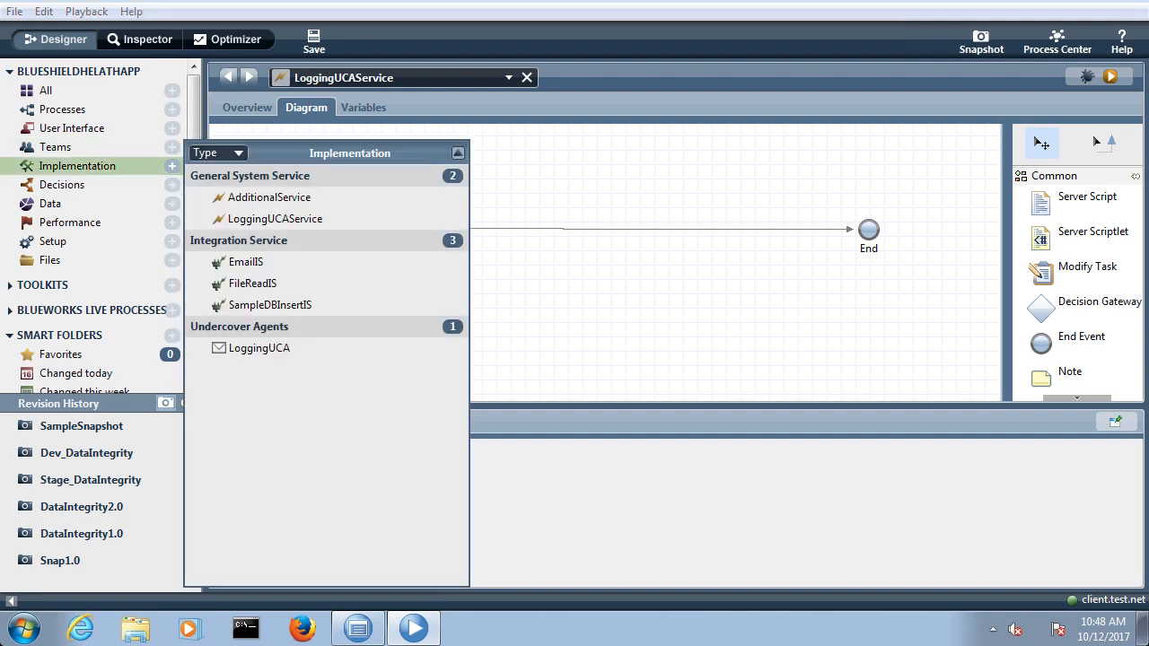
click(259, 348)
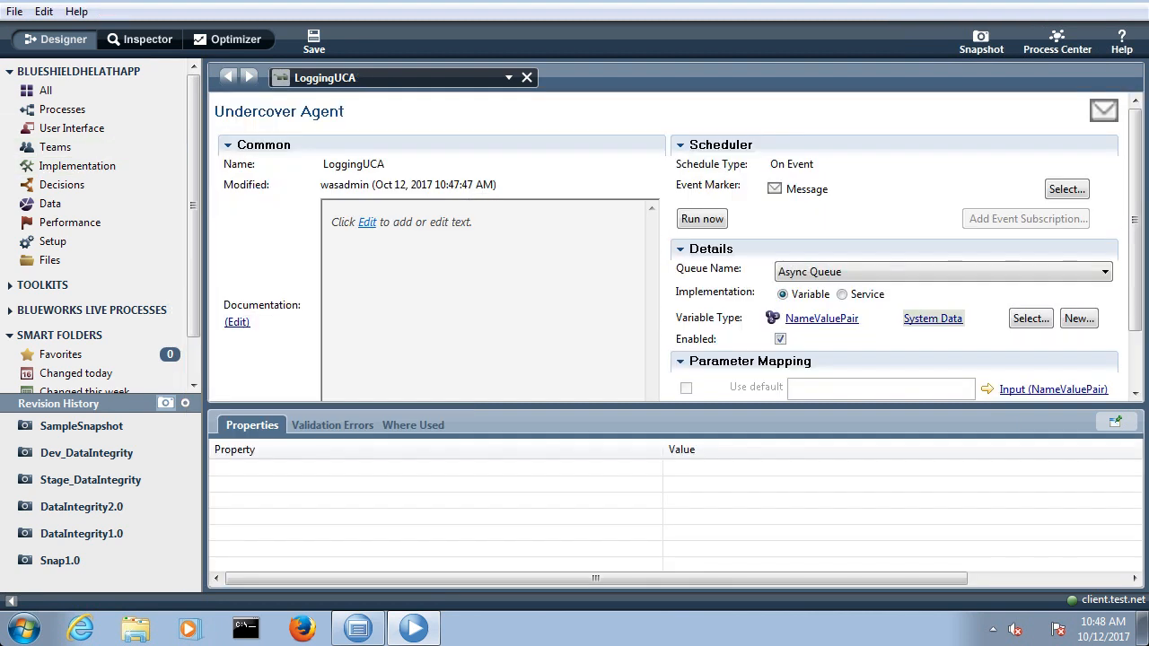
click(842, 294)
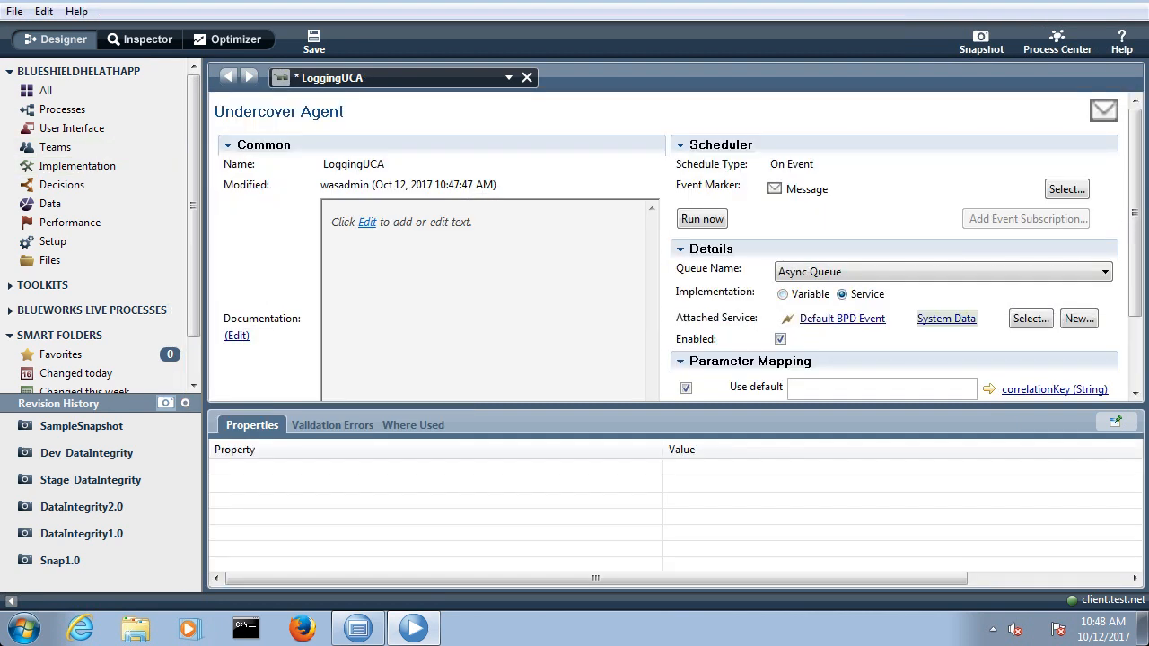
click(1030, 318)
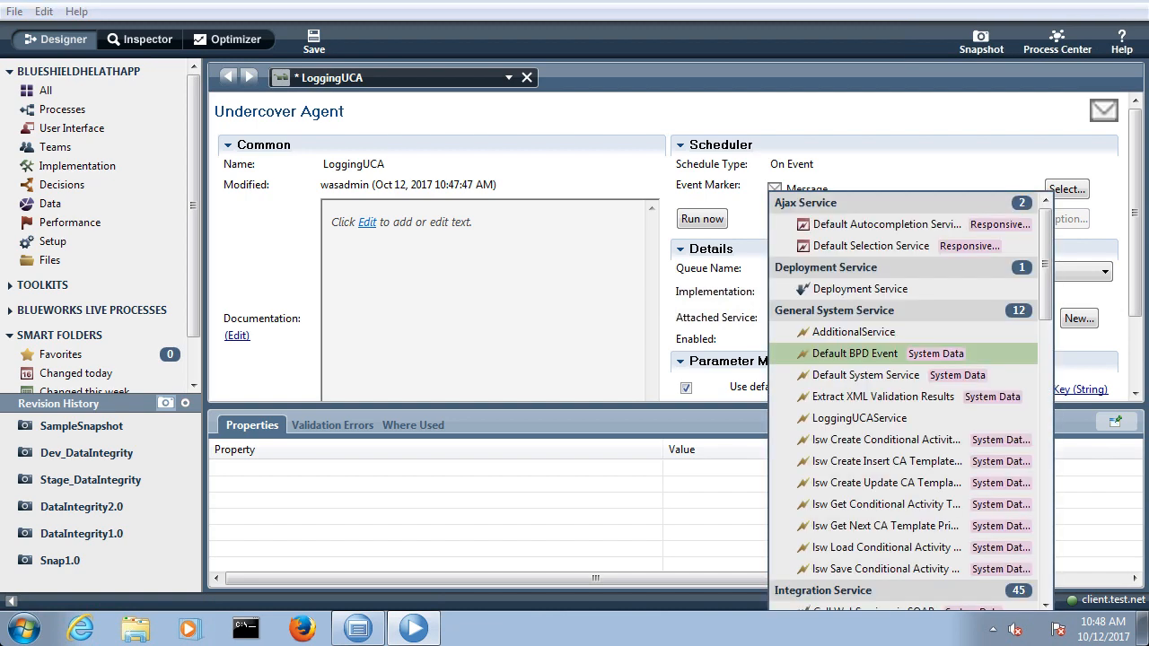
text(lo)
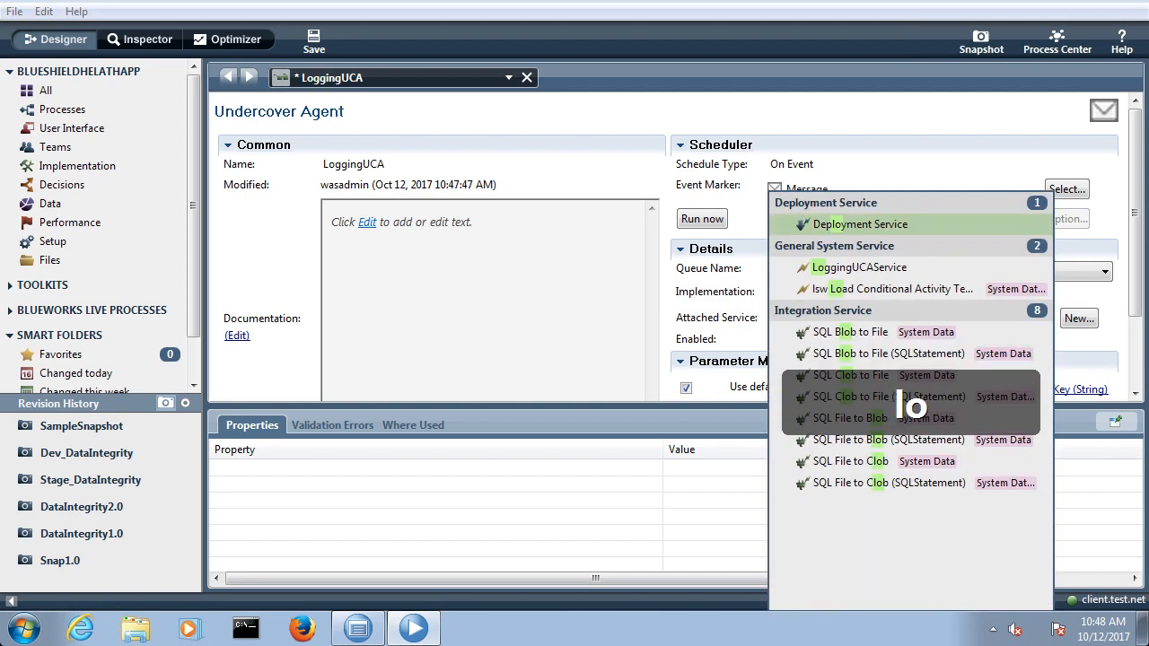
text(gg)
key(Return)
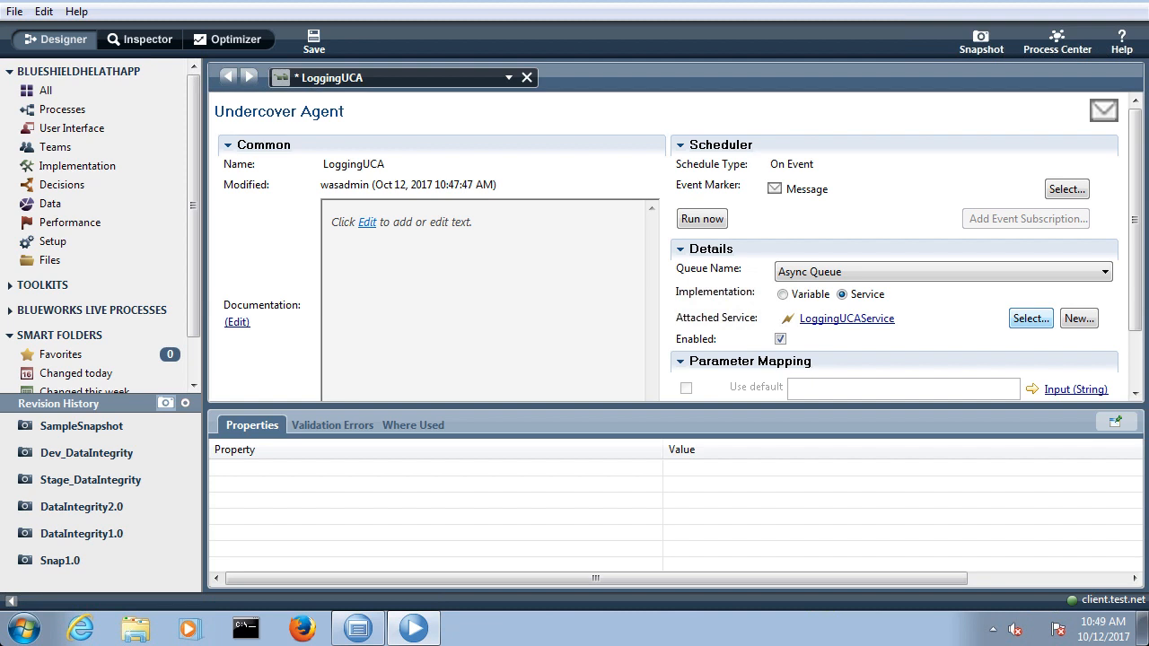
click(314, 40)
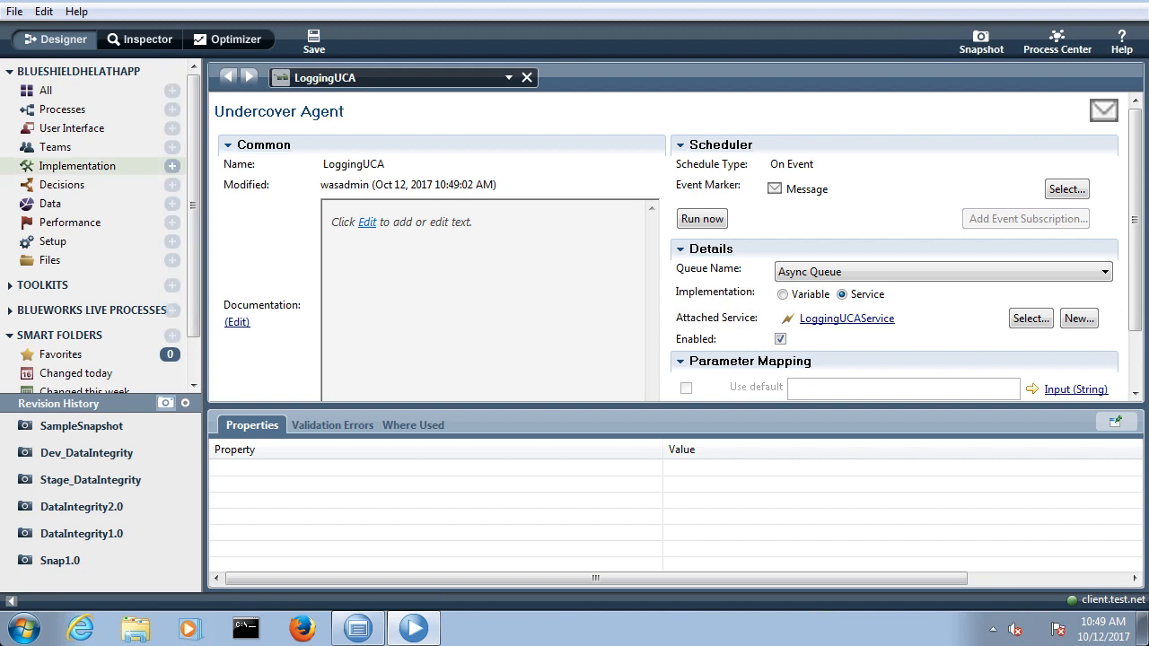
Step: Create a new Integration Service named CallingUCAService
click(88, 166)
click(172, 166)
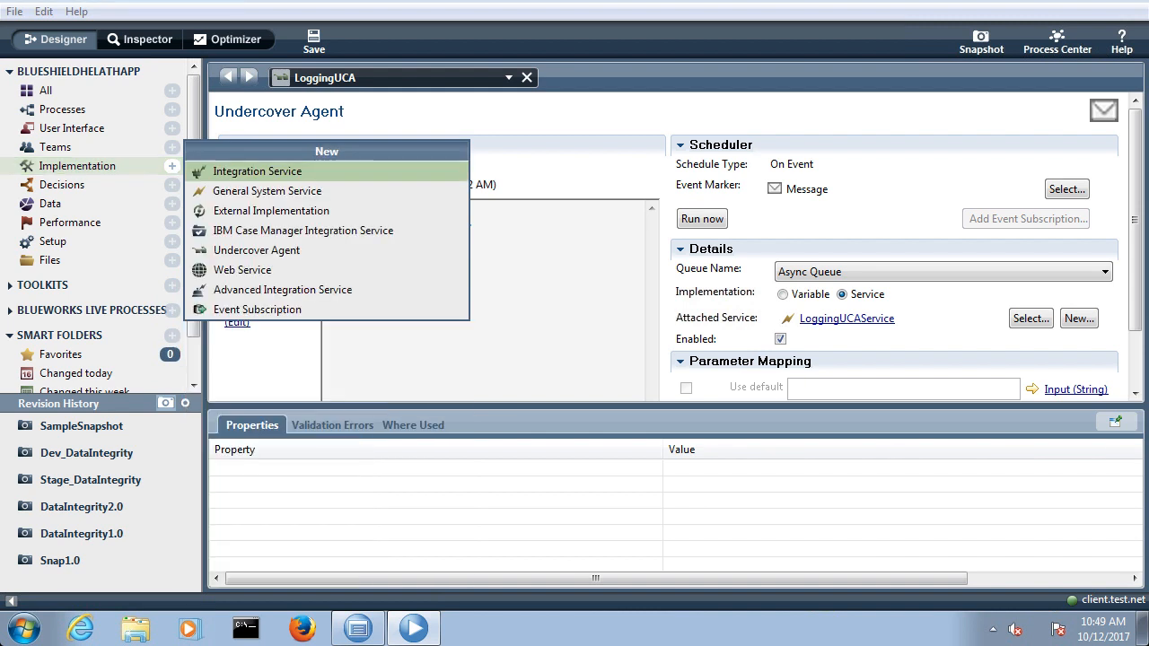
click(238, 171)
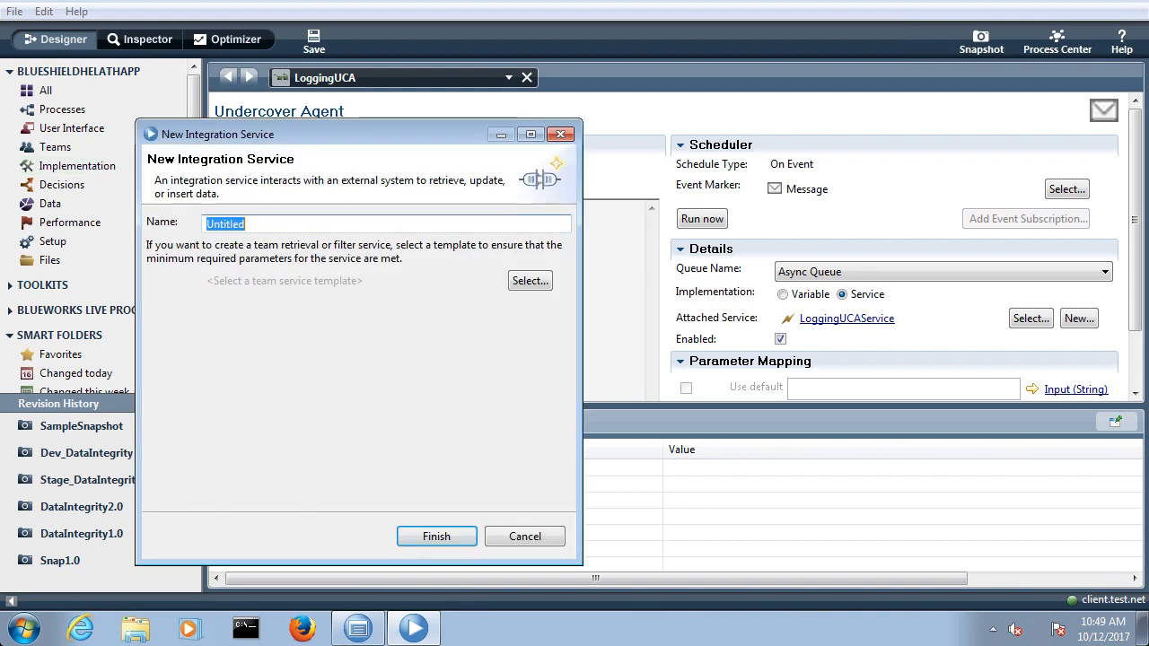
text(UCA)
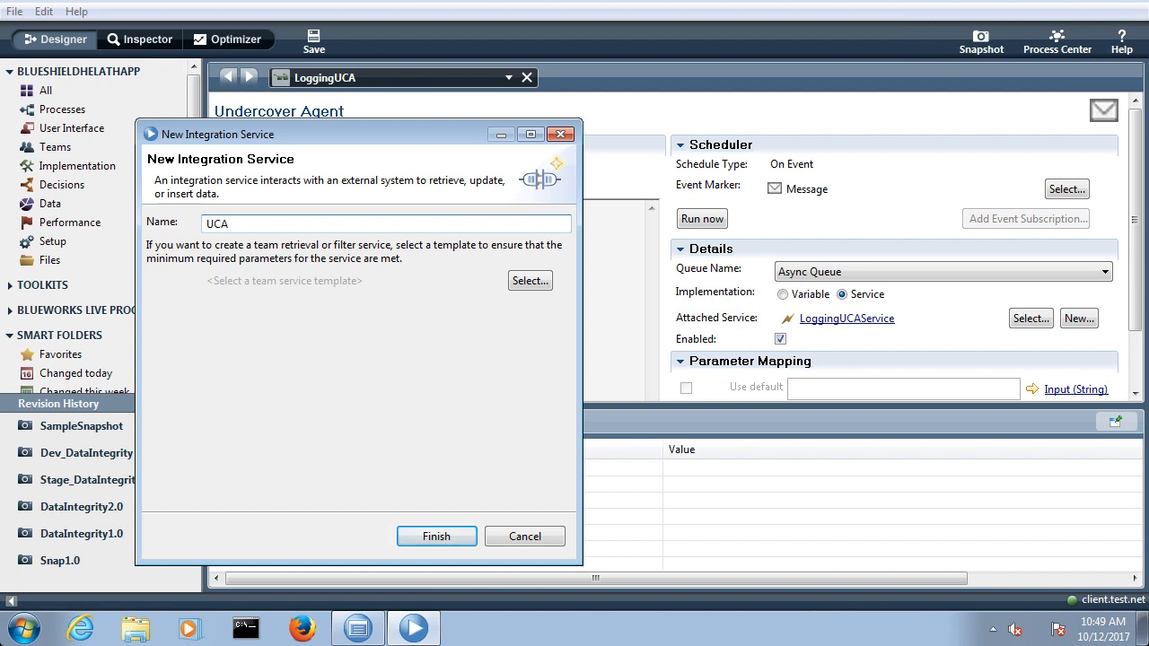
text(Exposed)
key(BackSpace)
key(BackSpace)
key(BackSpace)
key(BackSpace)
key(BackSpace)
key(BackSpace)
key(BackSpace)
key(BackSpace)
key(BackSpace)
key(BackSpace)
text(CallingUCAService)
key(Return)
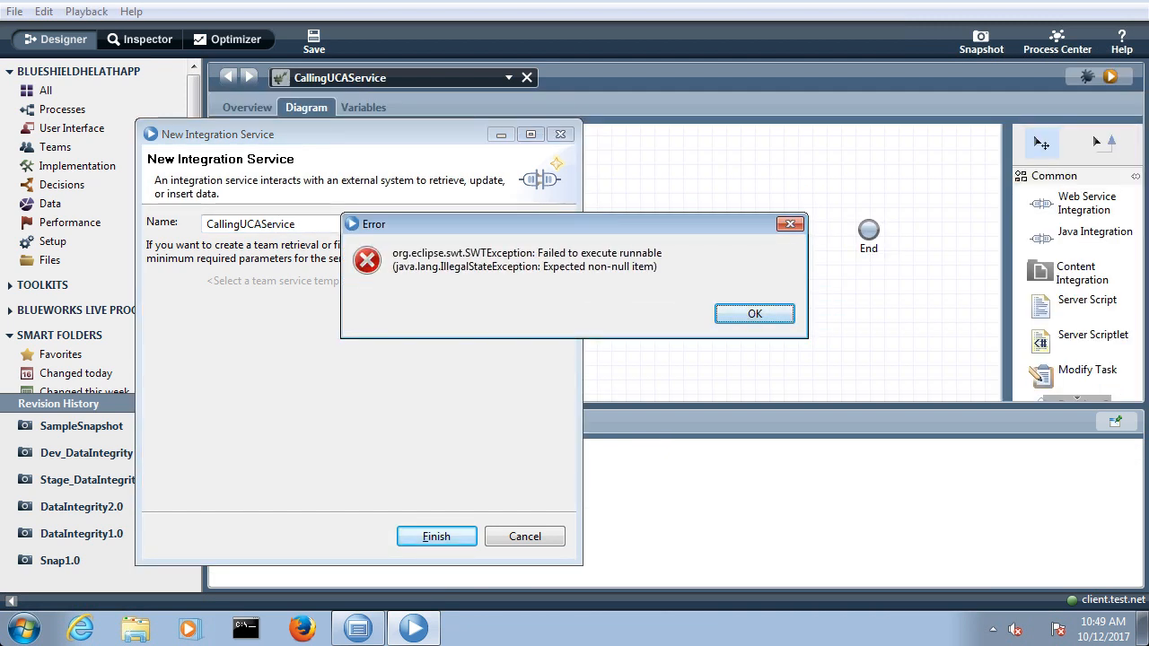
key(Return)
key(Return)
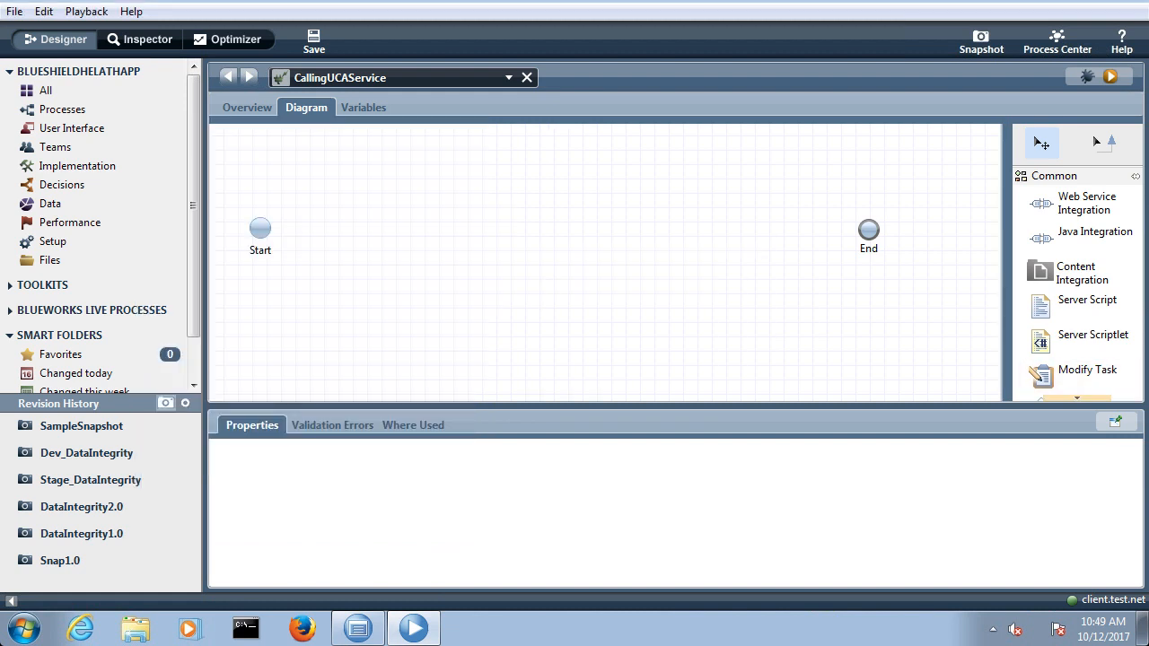
Step: Add an Invoke UCA component between Start and End in the CallingUCAService diagram and name it Invoke UCA
click(1077, 397)
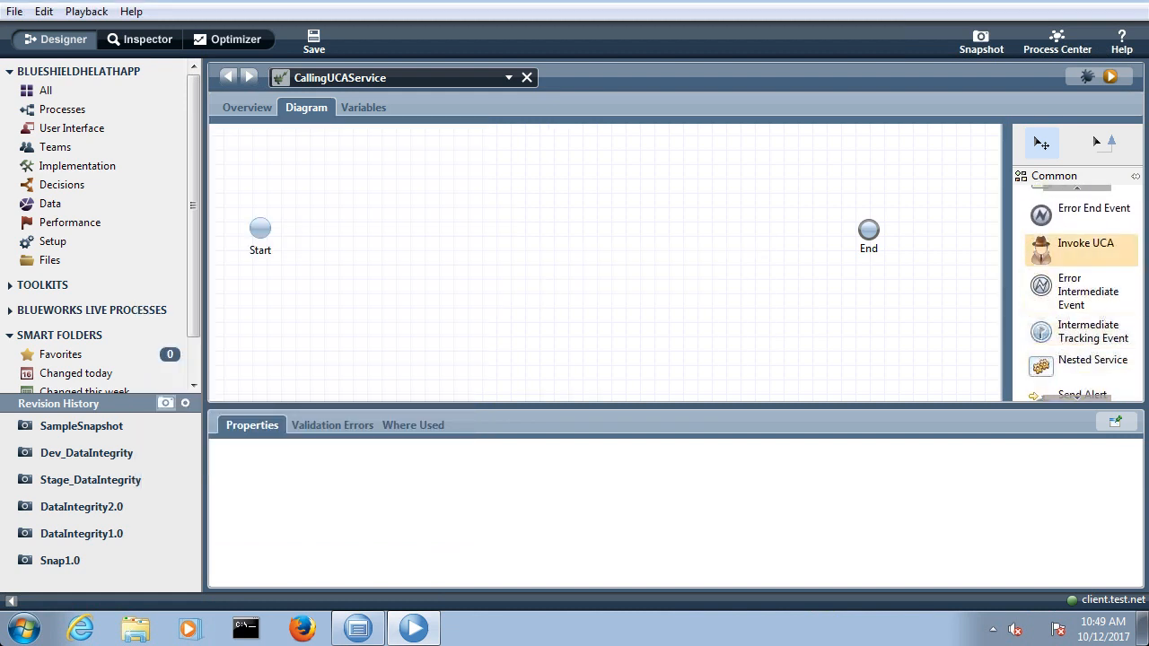
drag(1085, 248, 511, 248)
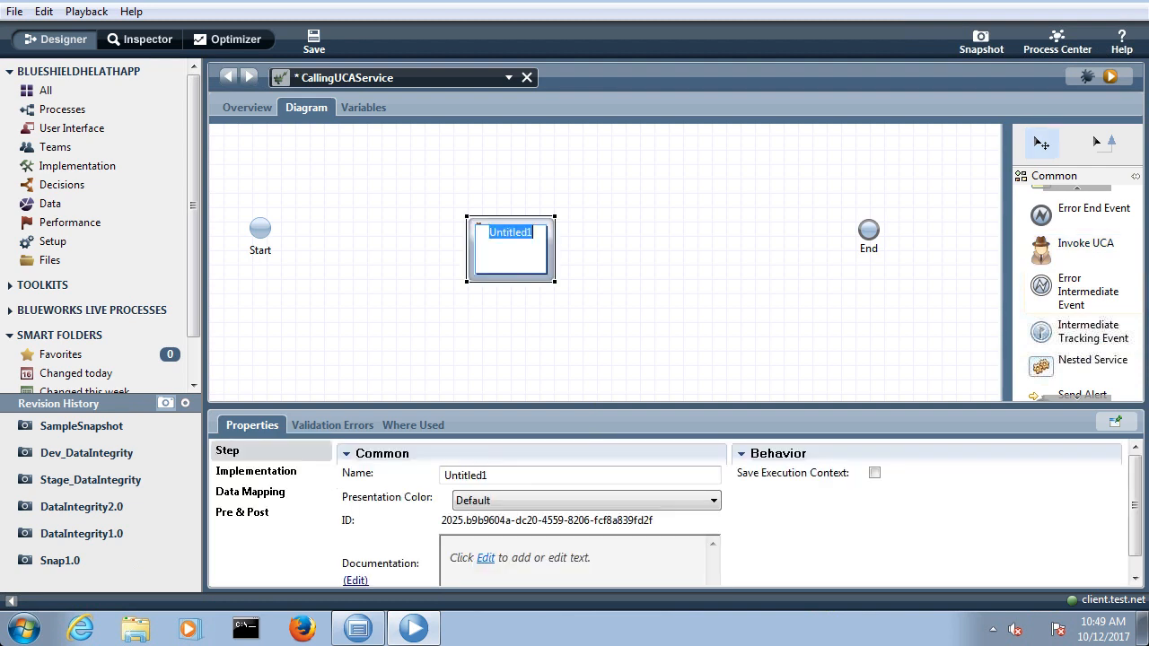
text(Invoke UCA)
click(589, 313)
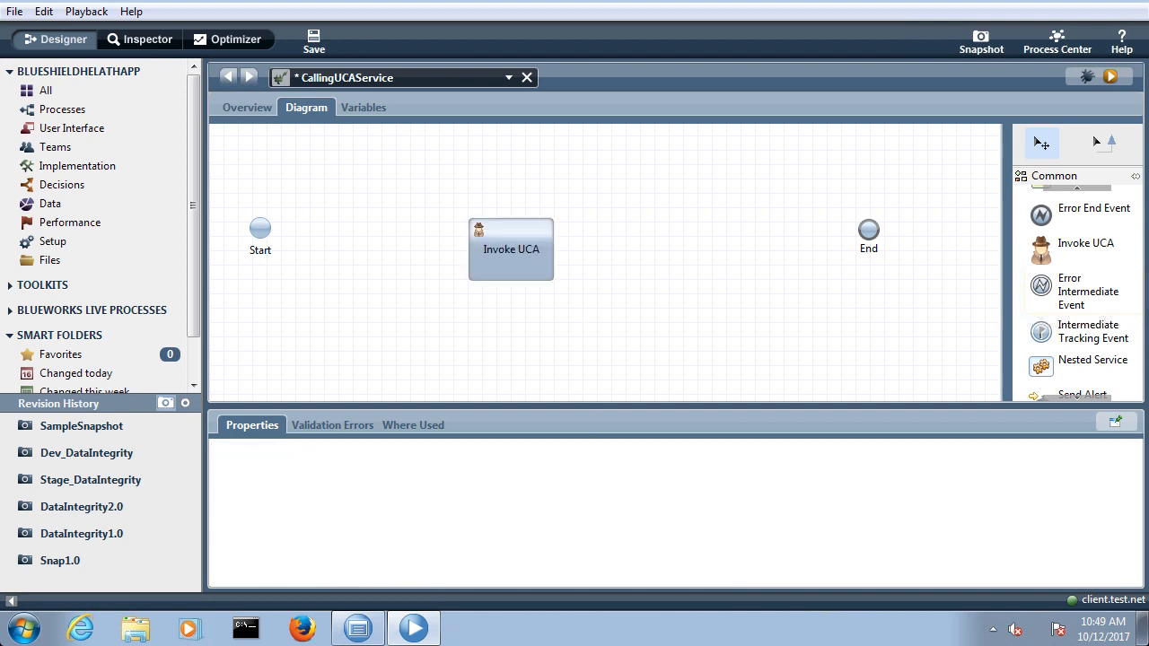
Step: Connect Start to Invoke UCA and Invoke UCA to End, and save CallingUCAService
click(1102, 143)
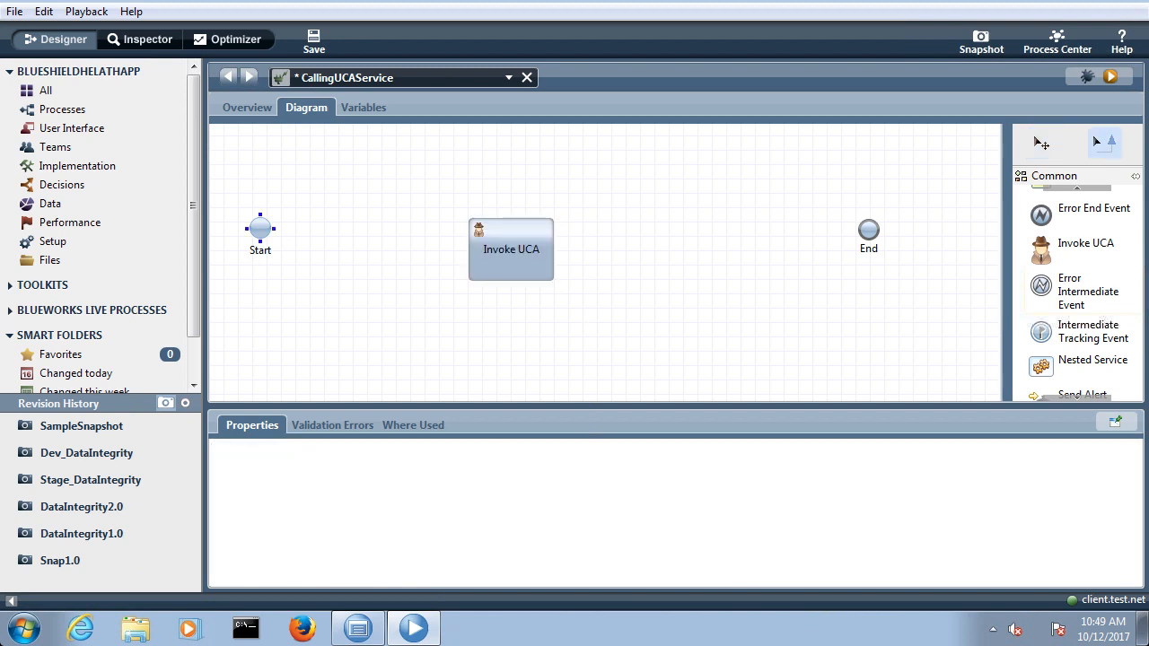
mouse_move(260, 228)
mouse_down()
mouse_move(502, 250)
mouse_move(795, 247)
mouse_move(868, 230)
mouse_up()
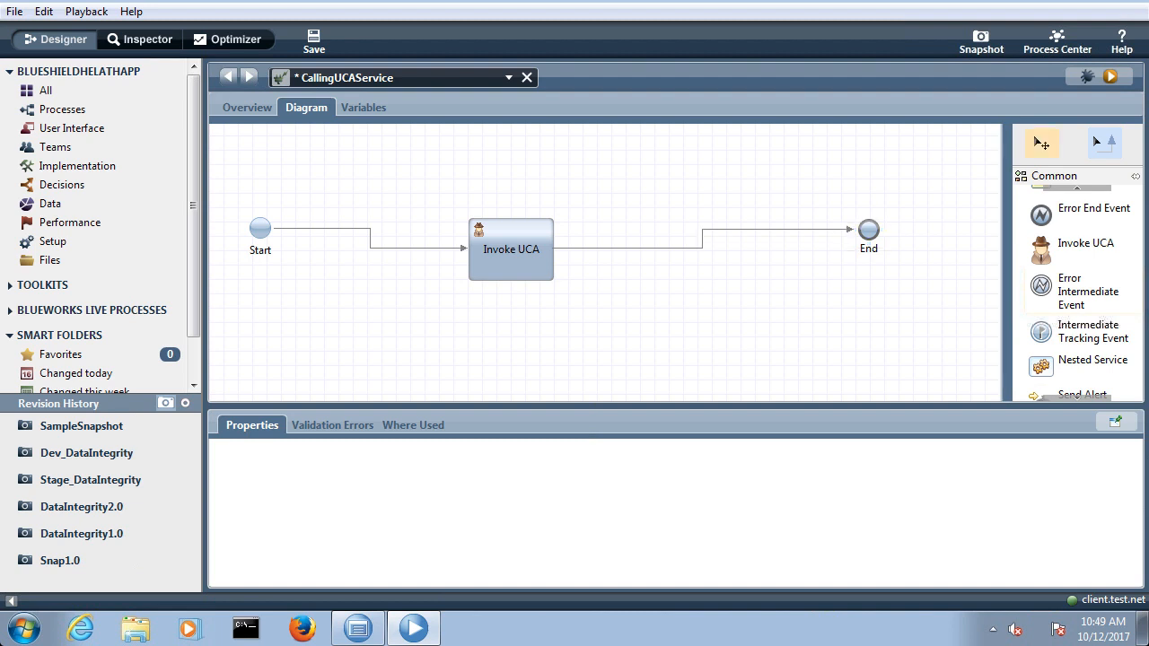
click(1041, 142)
key(ctrl+s)
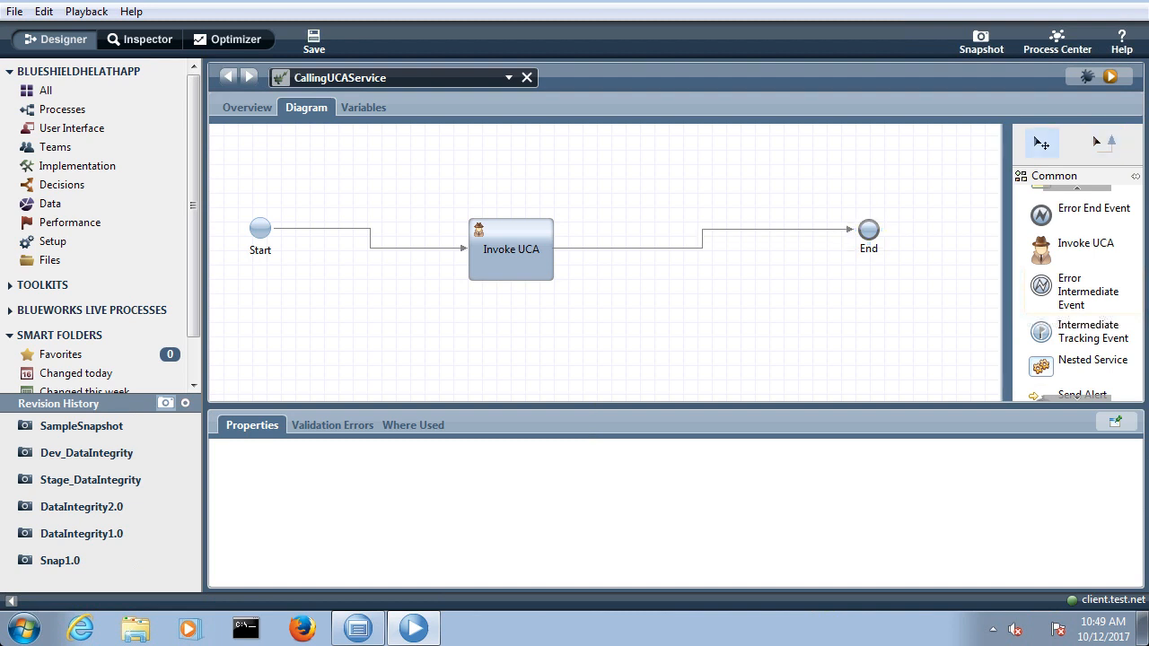
Step: Move the Invoke UCA step slightly higher in the diagram and attach the LoggingUCA undercover agent to it, saving the service
drag(510, 252, 512, 210)
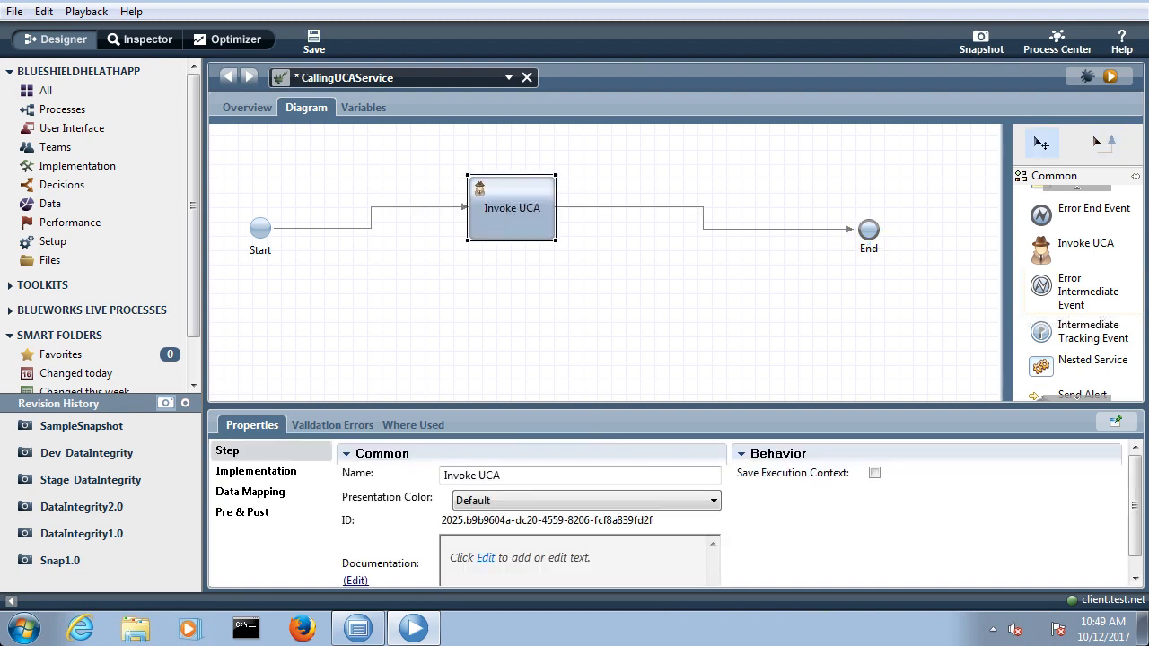
click(255, 471)
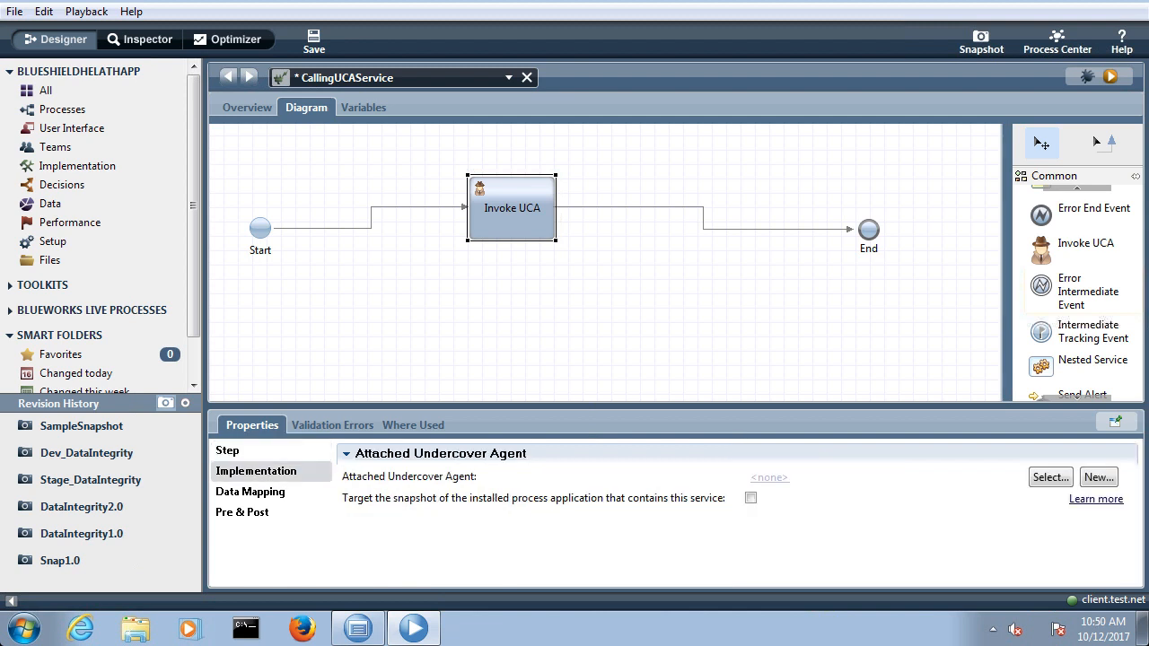
drag(772, 407, 772, 307)
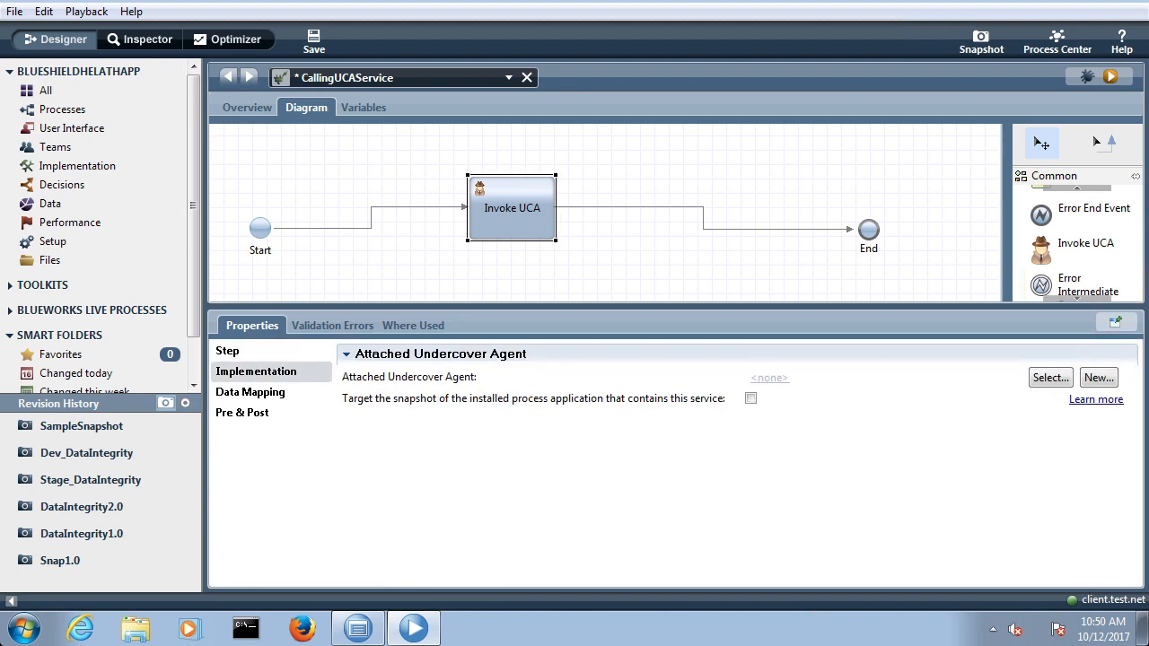
click(1050, 377)
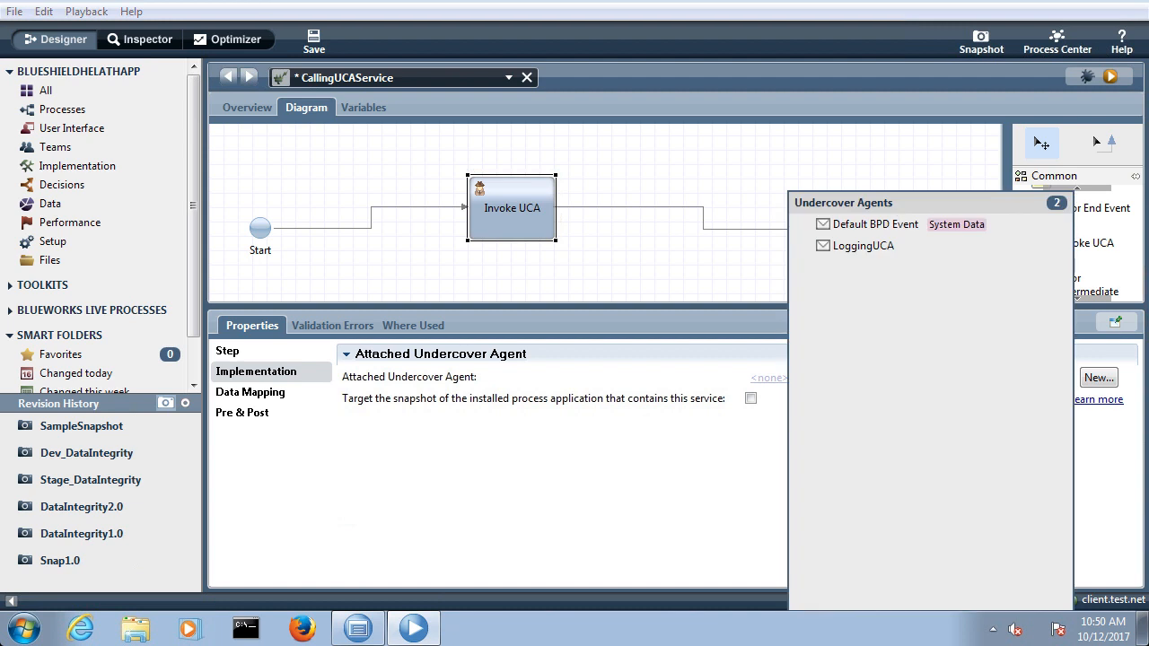
click(863, 245)
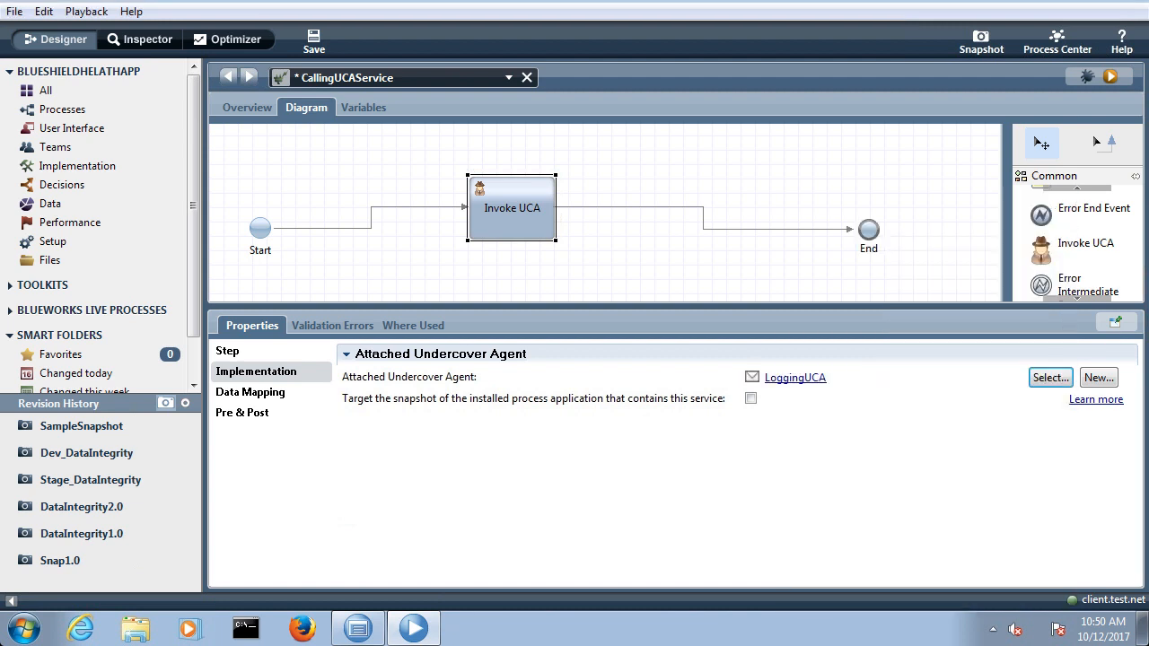
key(ctrl+s)
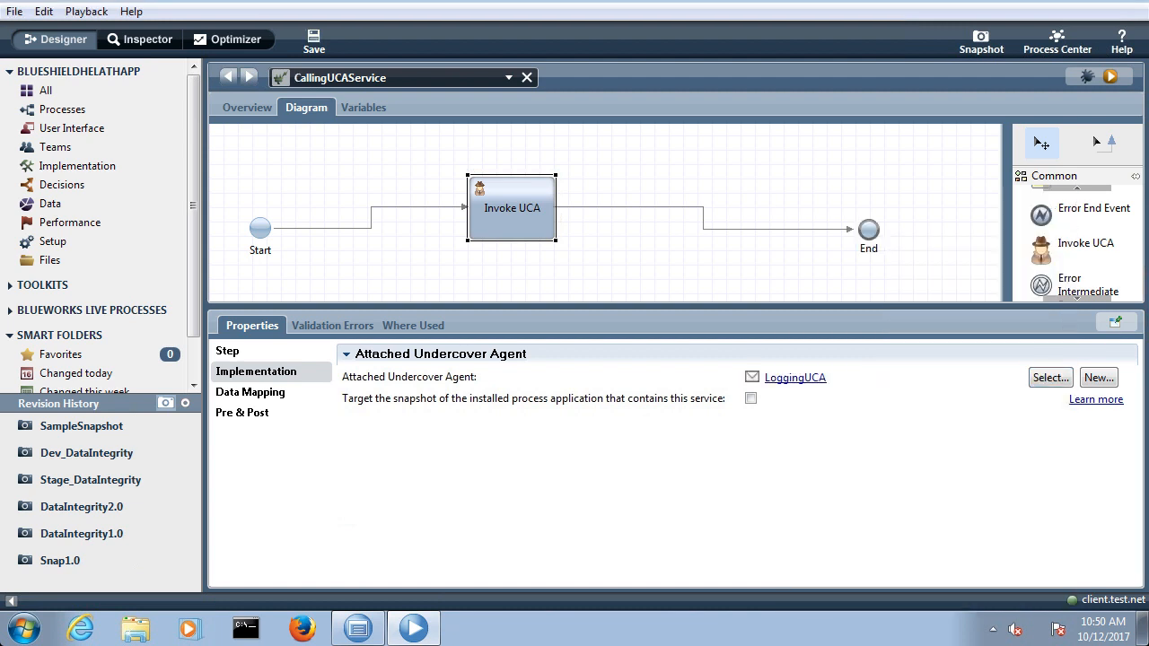
Step: Add an input variable named Input and an output variable named Output to CallingUCAService
click(362, 108)
click(615, 165)
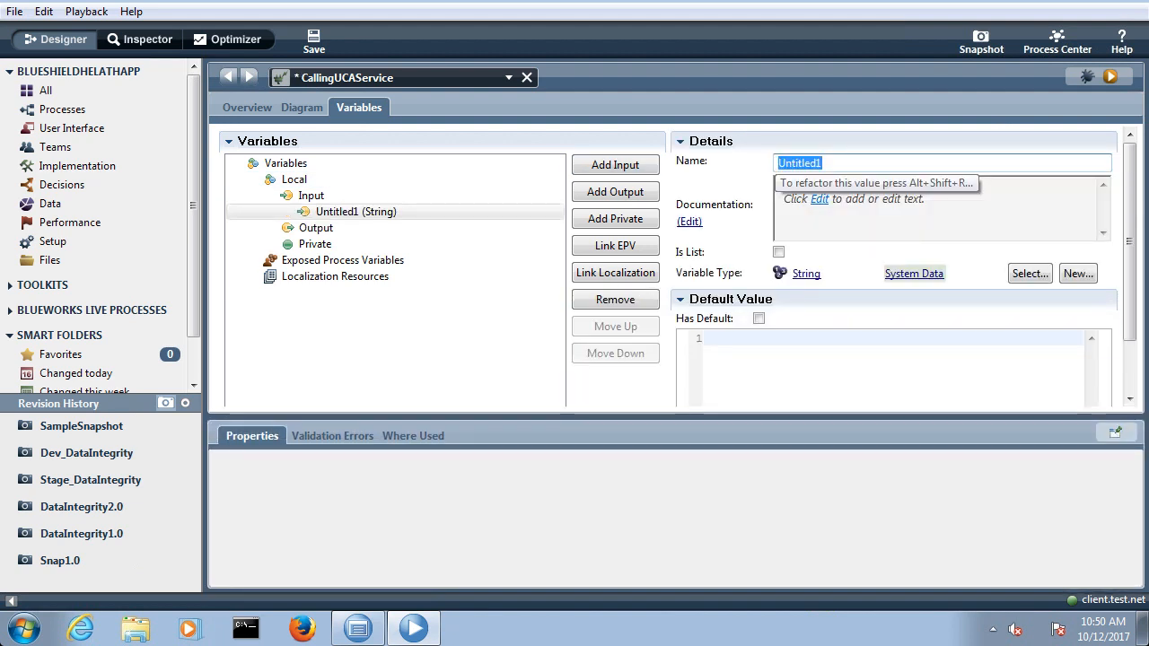
text(Input)
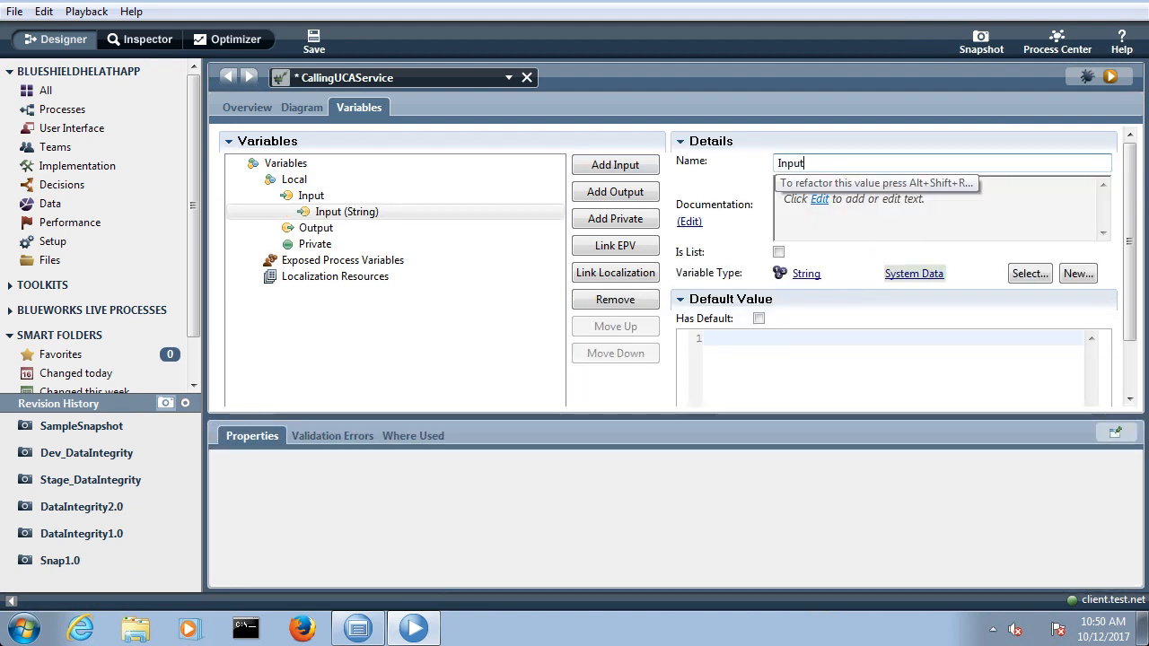
click(316, 228)
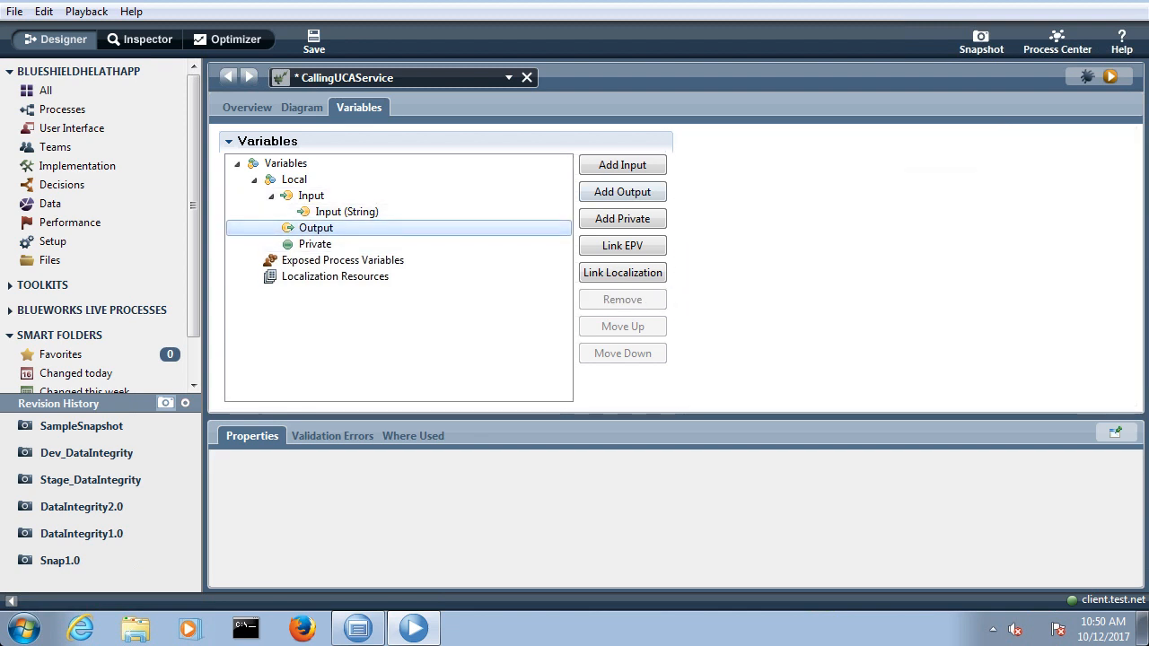
click(622, 192)
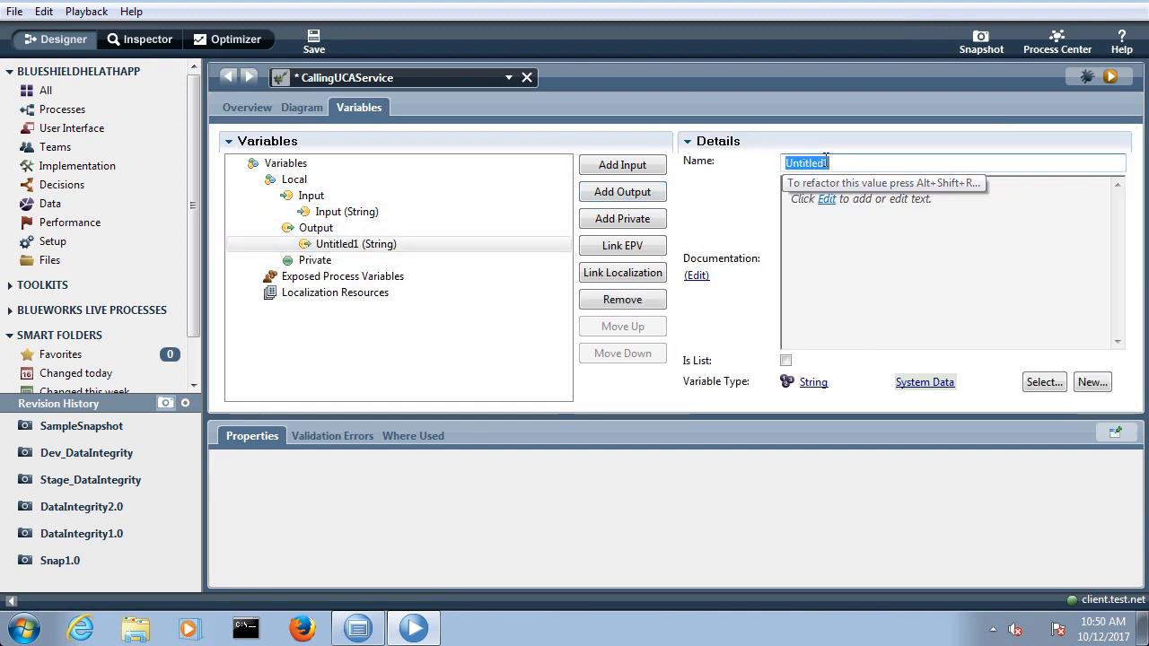
text(Output)
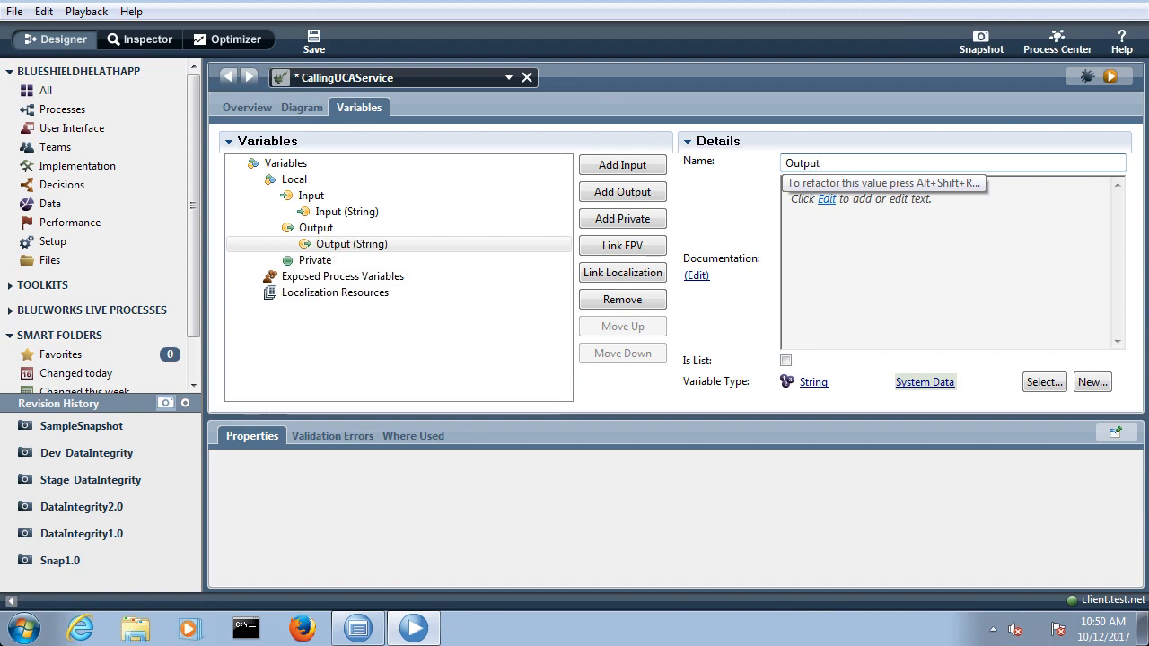
Step: Save the variables, map the Invoke UCA step's Input (String) to tw.local.Output, and save CallingUCAService
key(ctrl+s)
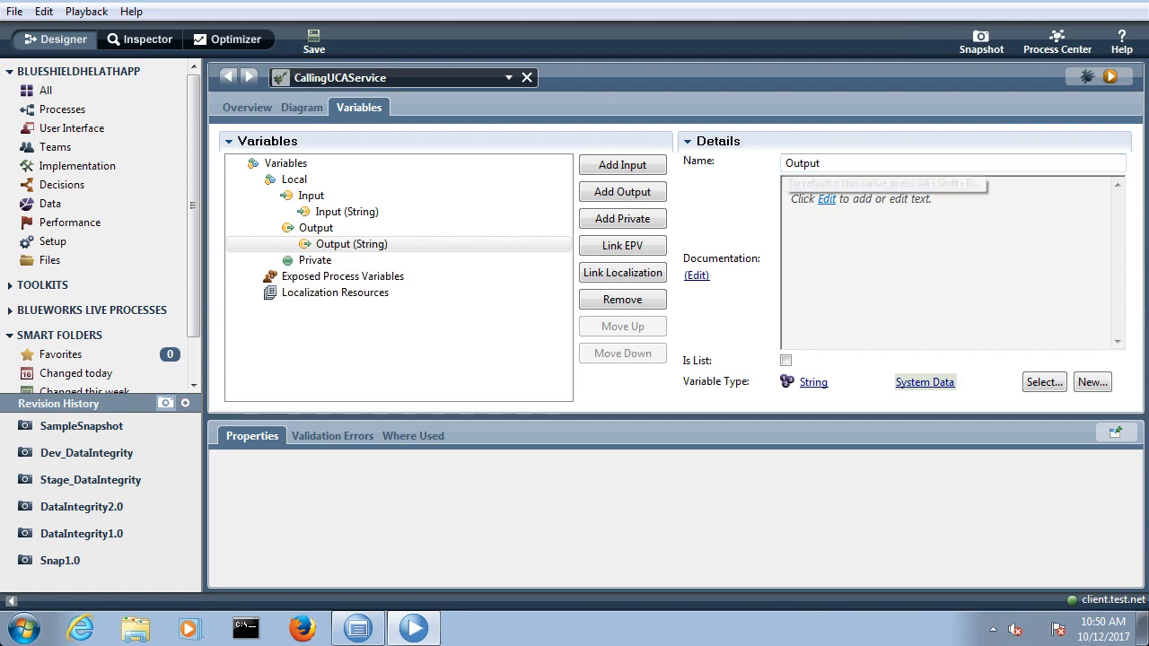
click(302, 108)
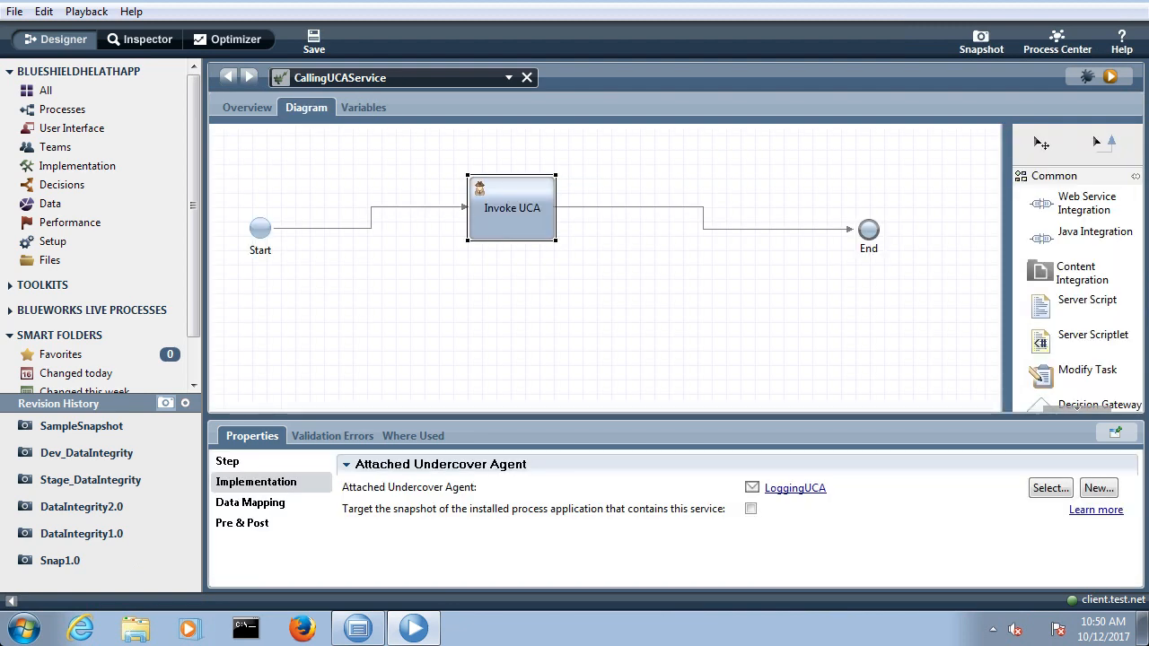
click(251, 502)
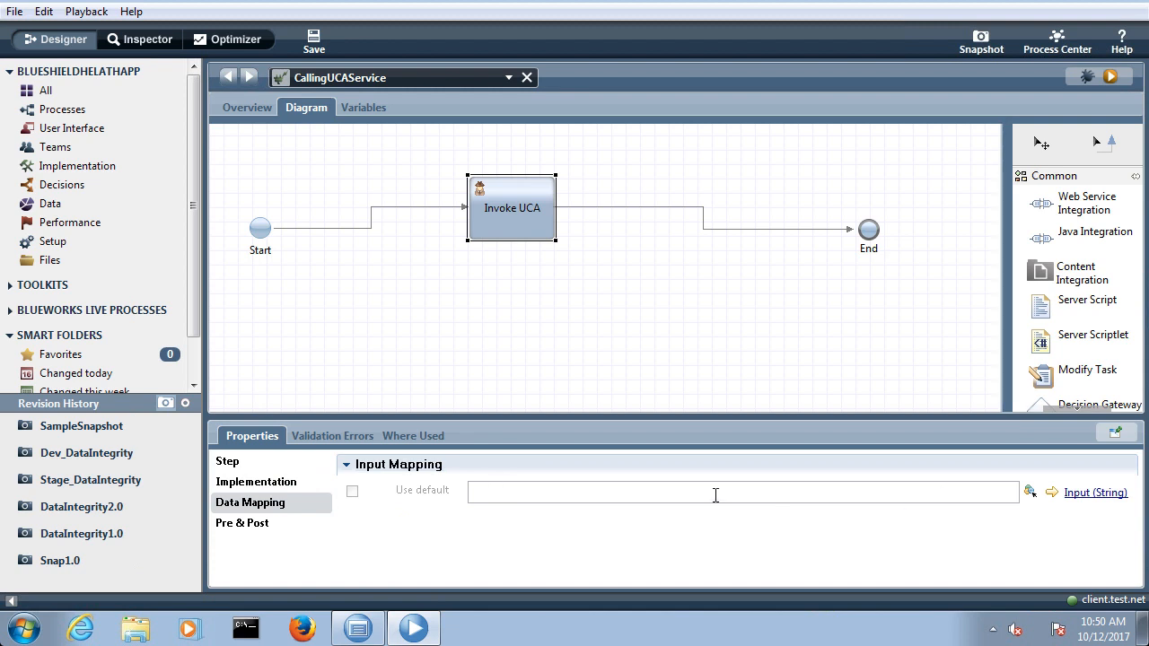
click(573, 492)
text(t)
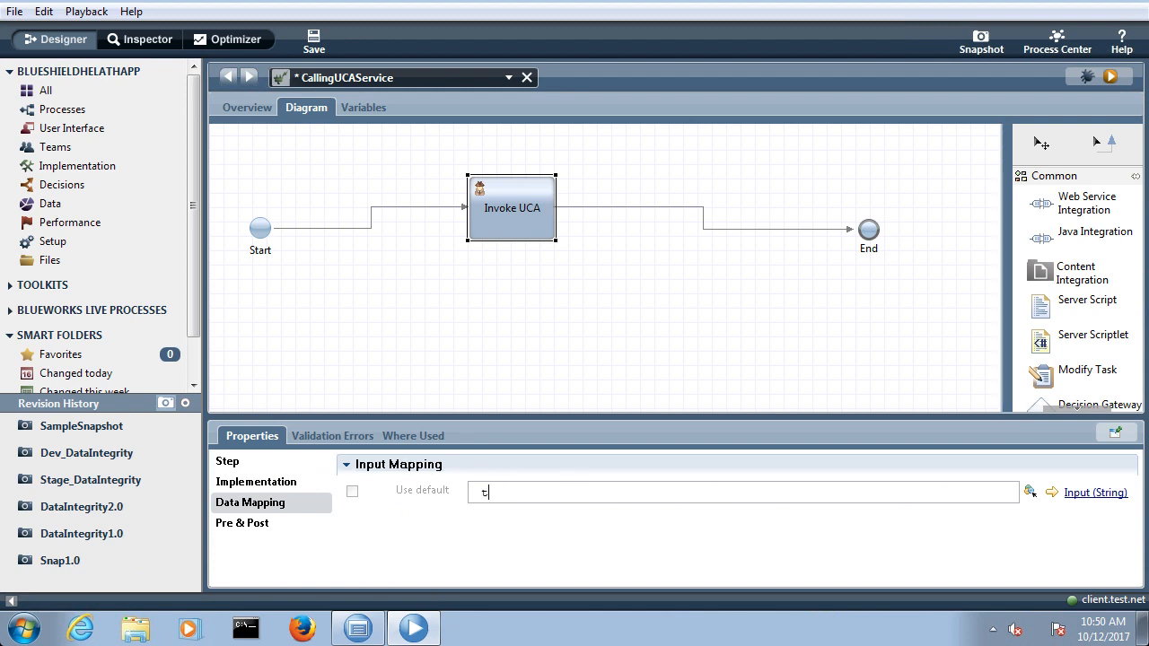
text(w.local.outpu)
key(BackSpace)
key(BackSpace)
key(BackSpace)
key(BackSpace)
key(BackSpace)
key(ctrl+space)
key(Down)
key(Return)
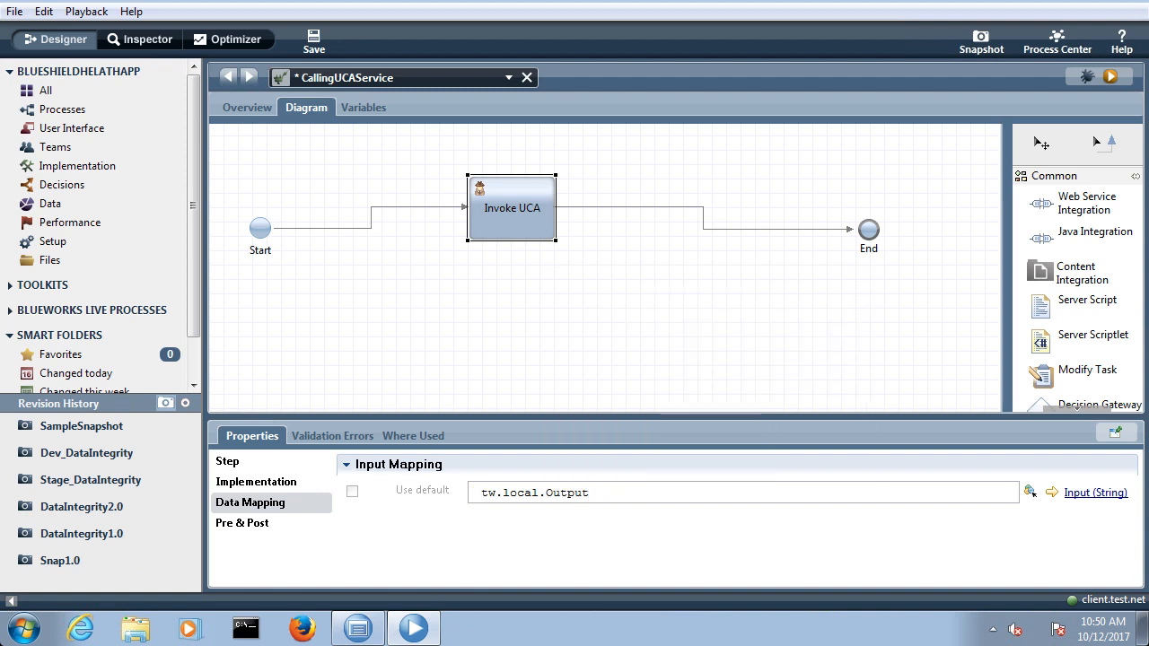
key(ctrl+s)
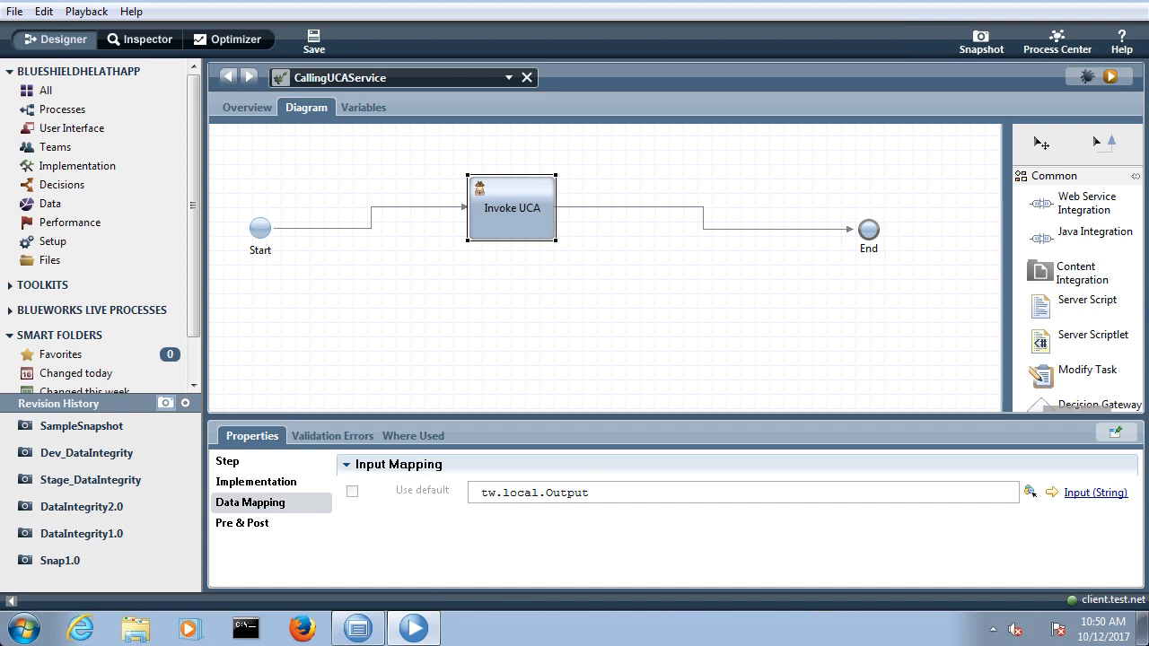
Step: Create a new Web Service implementation named ProcessExposedWebService
click(77, 165)
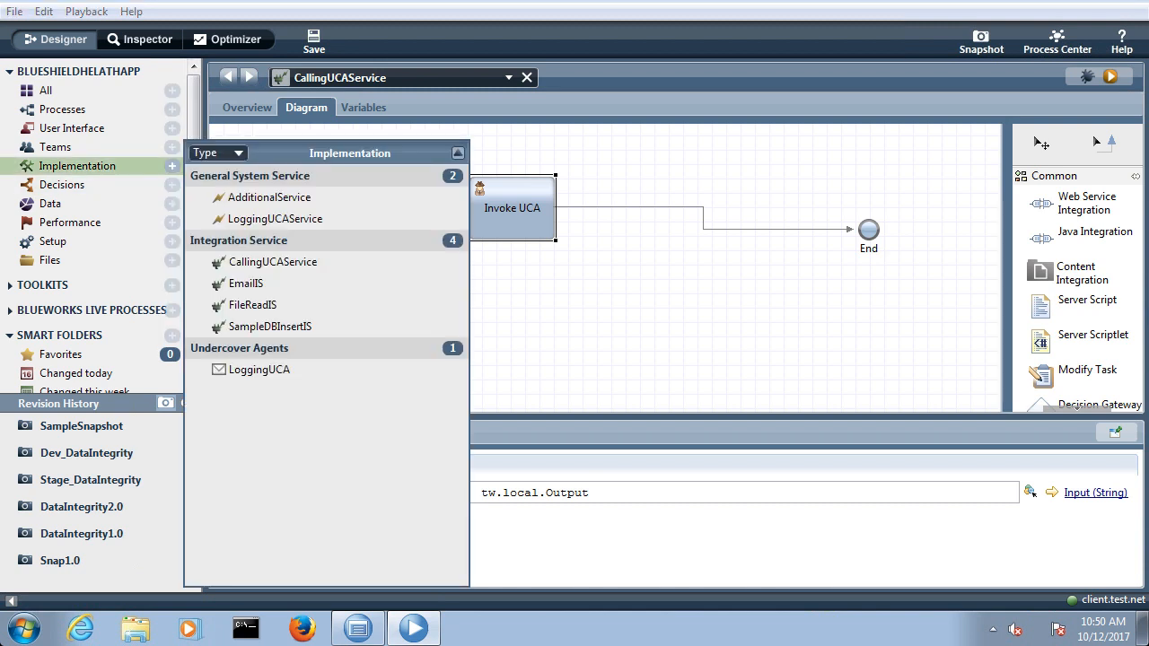
click(172, 166)
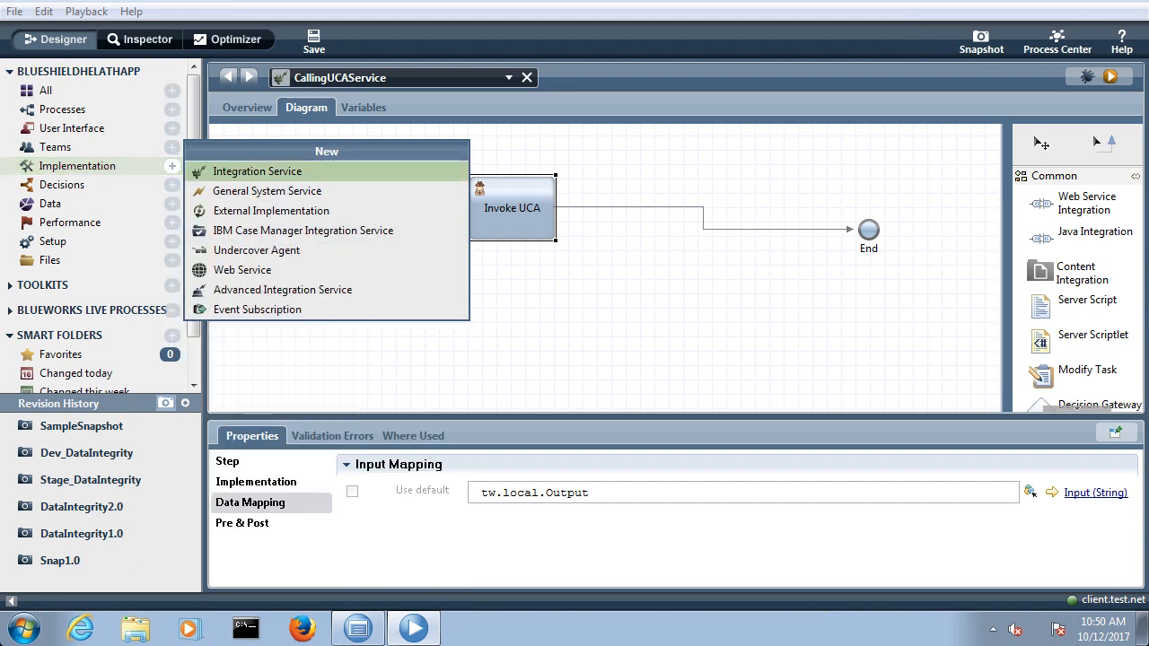
click(242, 269)
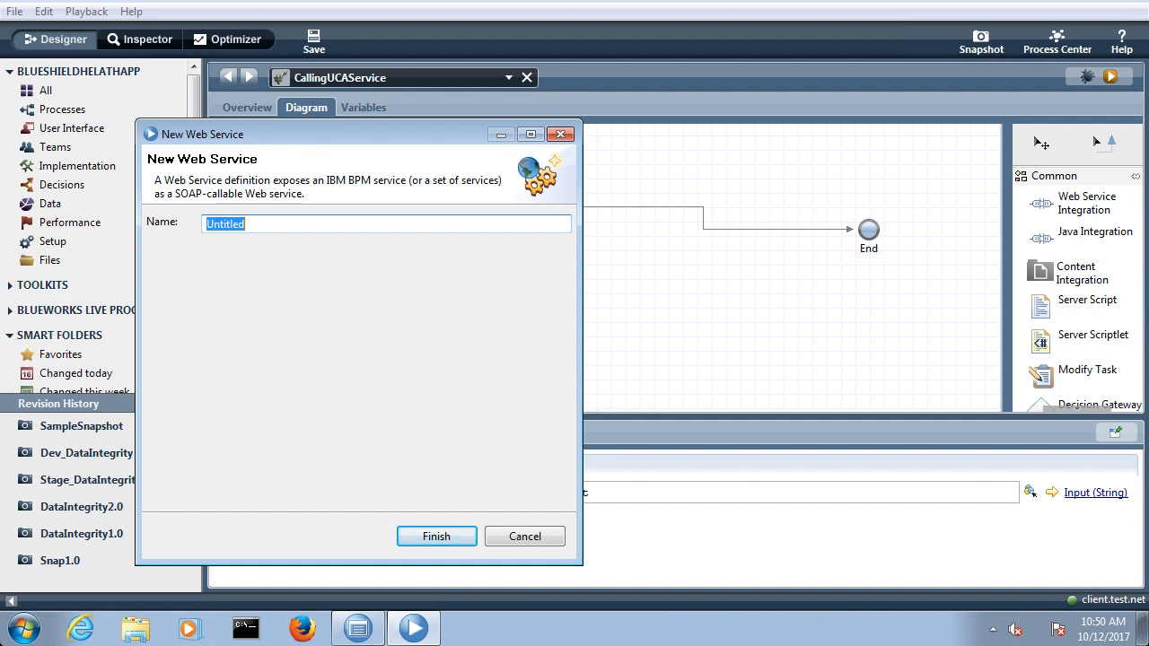
text(WebSe)
key(BackSpace)
key(BackSpace)
key(BackSpace)
key(BackSpace)
key(BackSpace)
text(UCA)
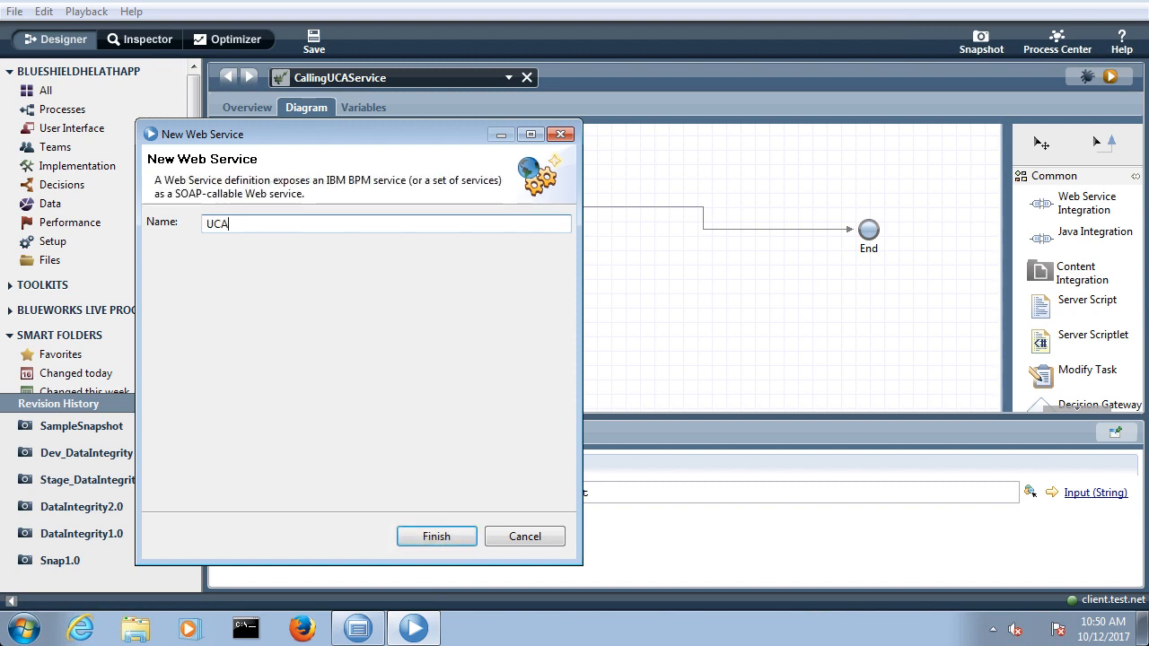
key(BackSpace)
key(BackSpace)
key(BackSpace)
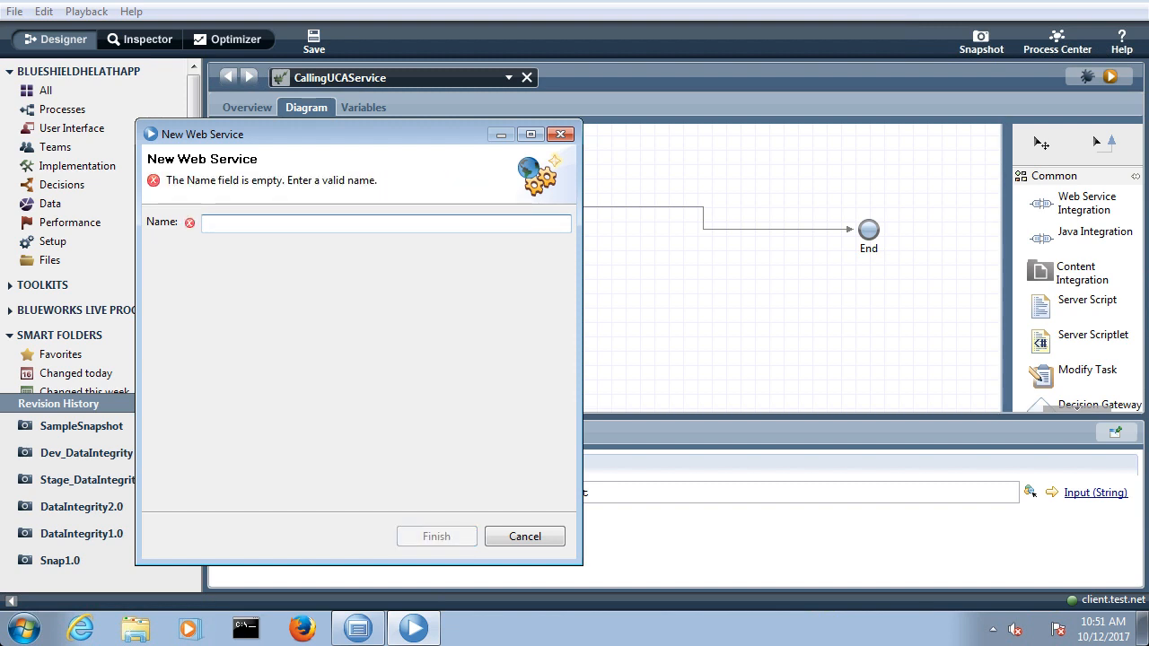
text(Process)
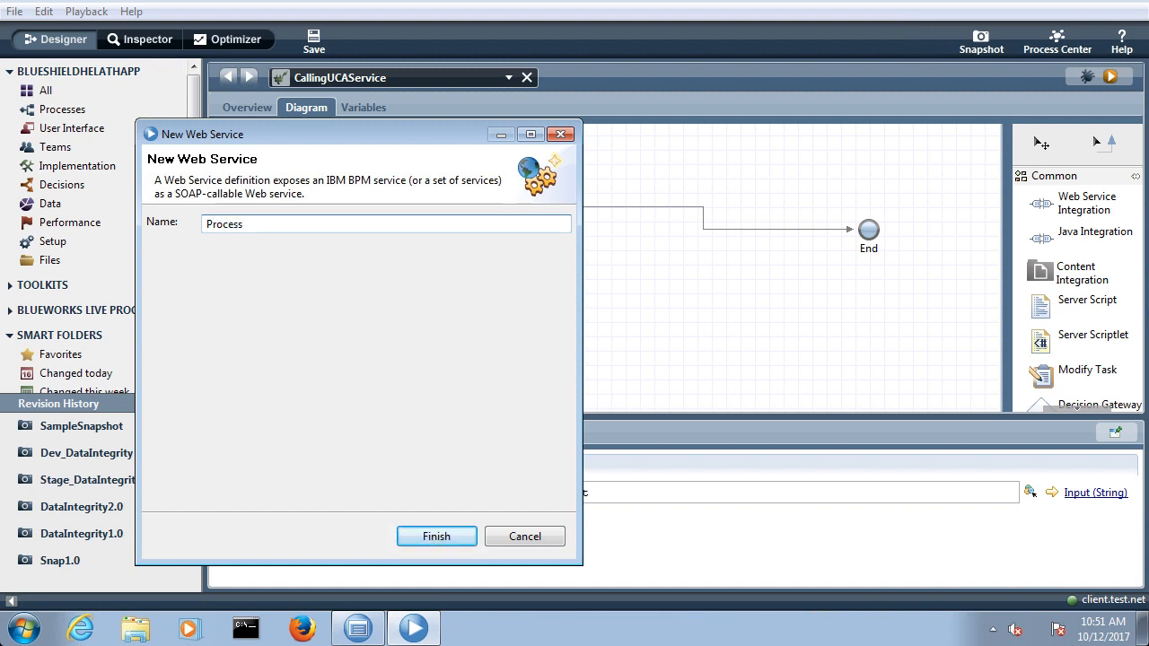
text(ExposedWebService)
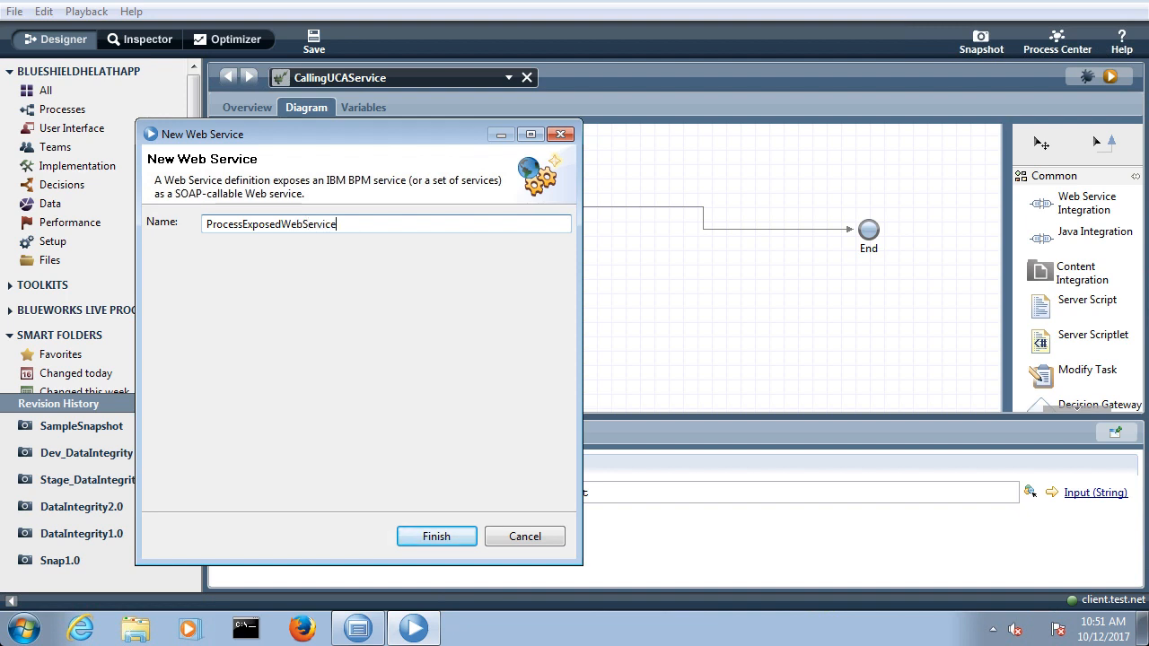
key(Return)
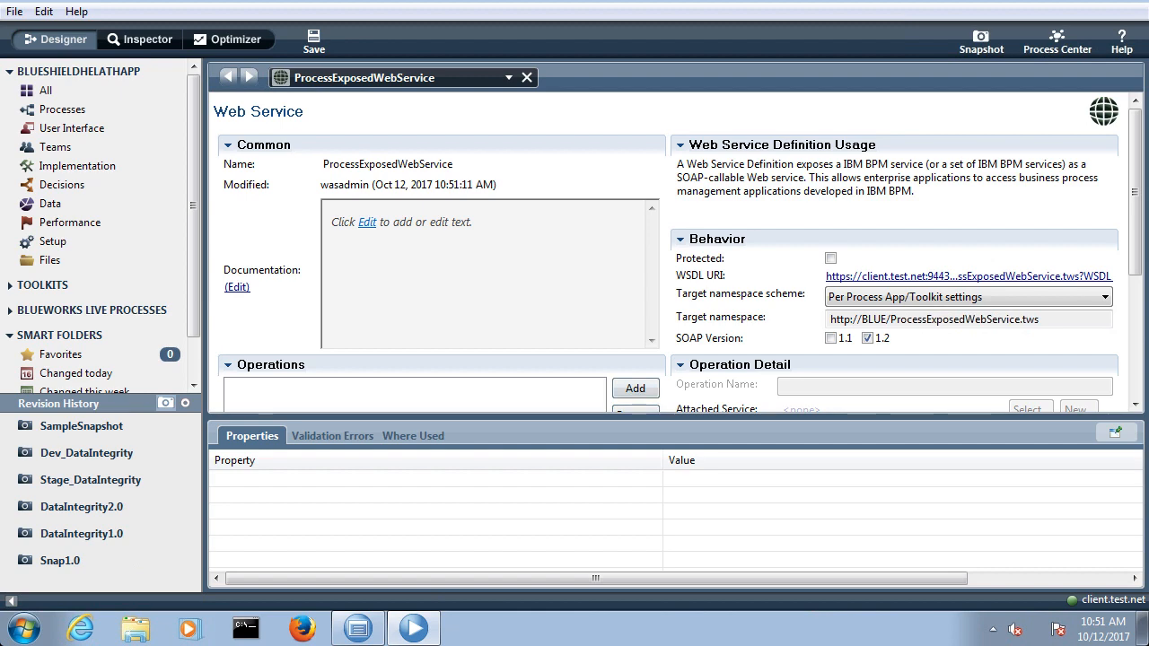
Step: Add an operation named CallingUCAService with the CallingUCAService integration service attached, and save the web service
click(635, 388)
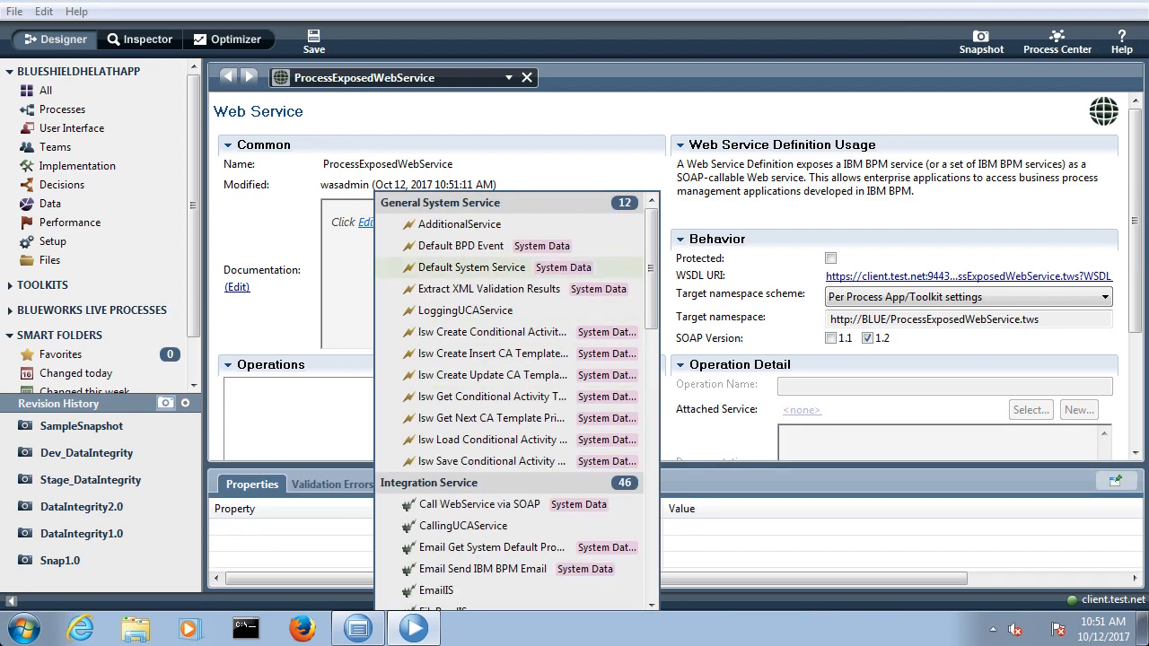
text(u)
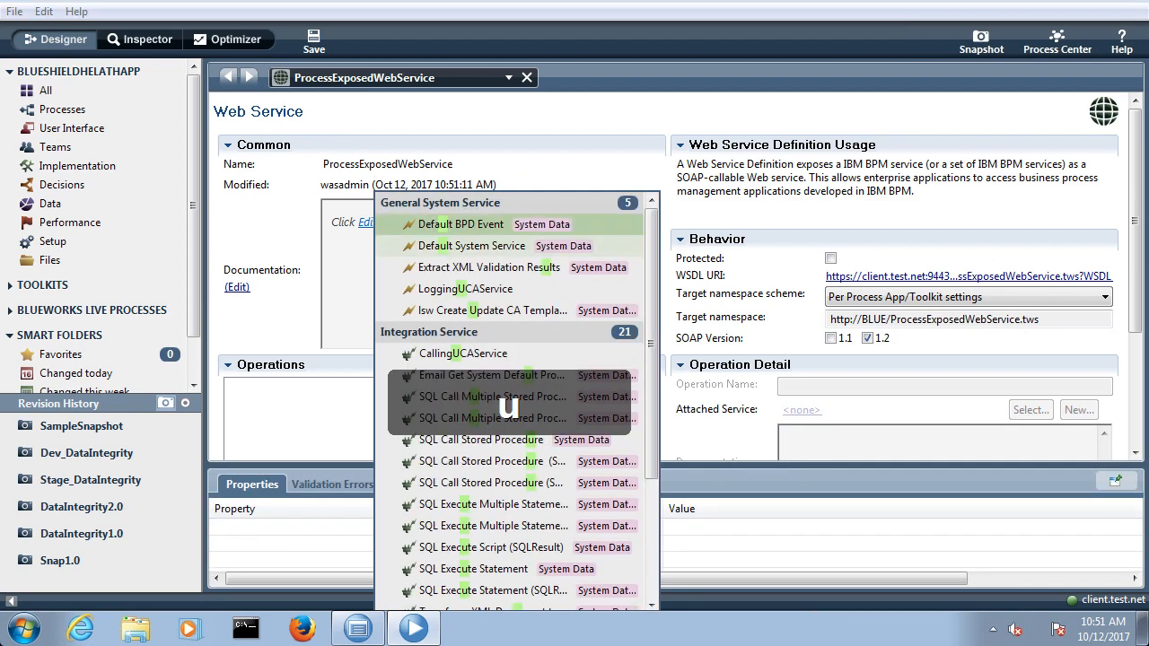
text(ca)
click(463, 267)
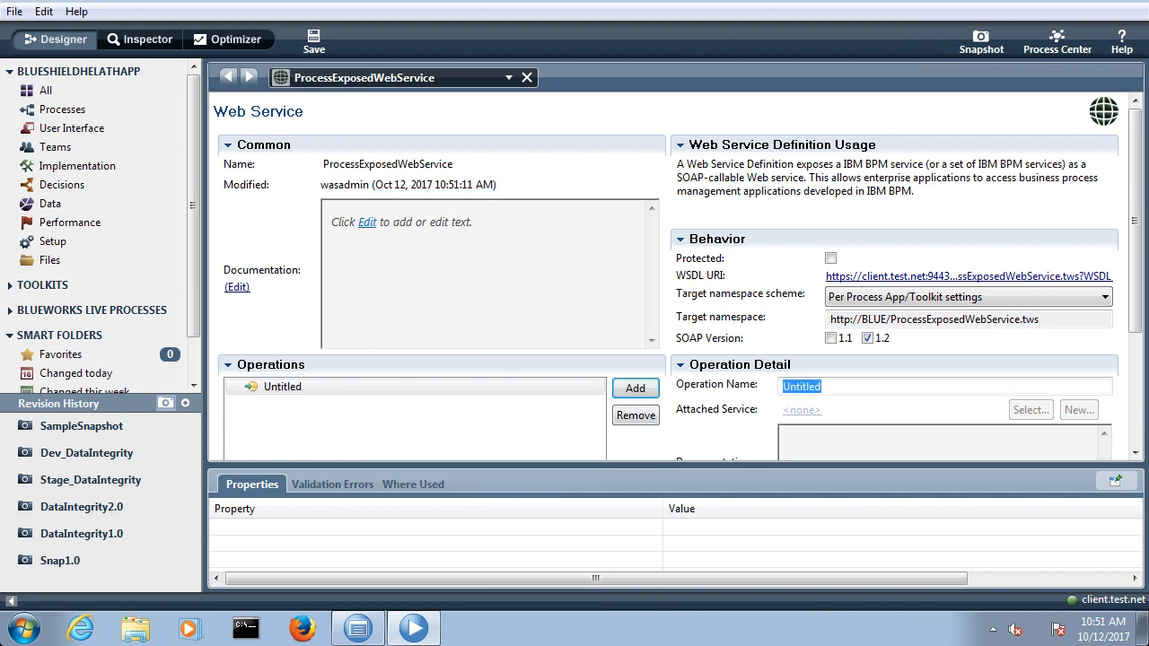
text(Ca)
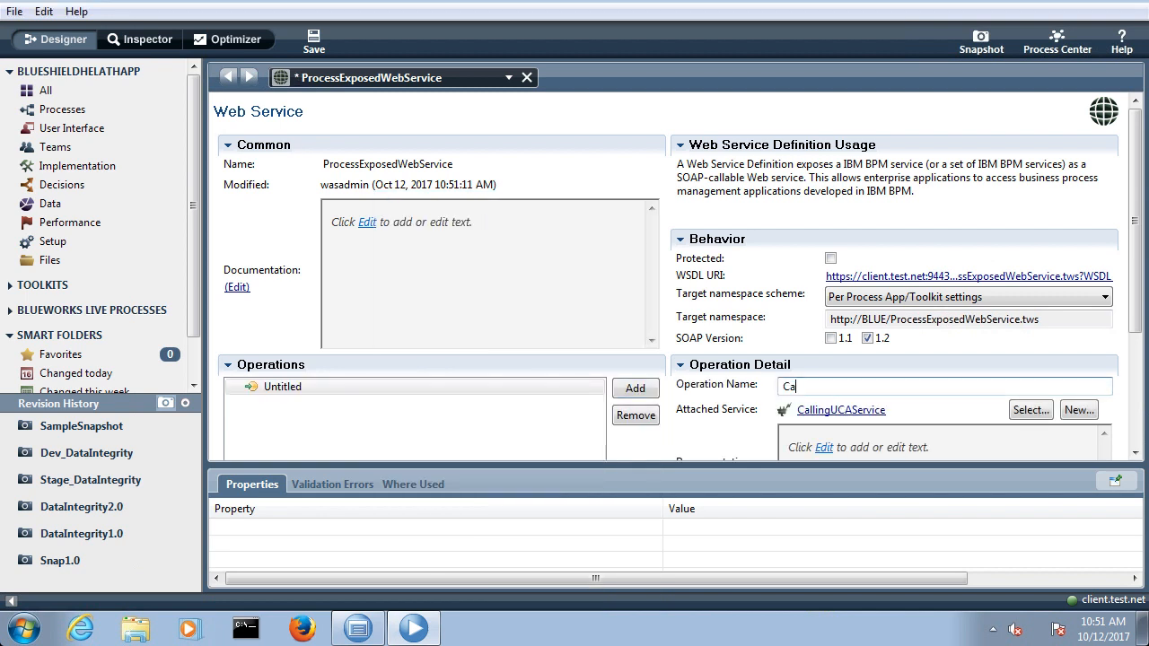
text(llingUCAService)
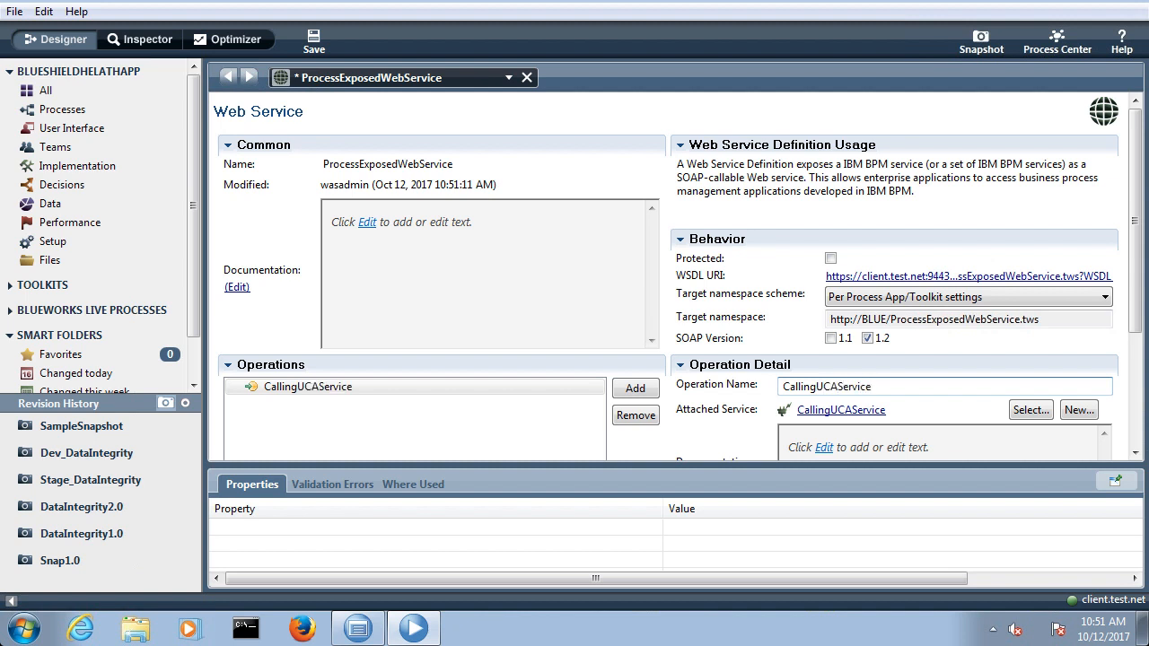
key(ctrl+s)
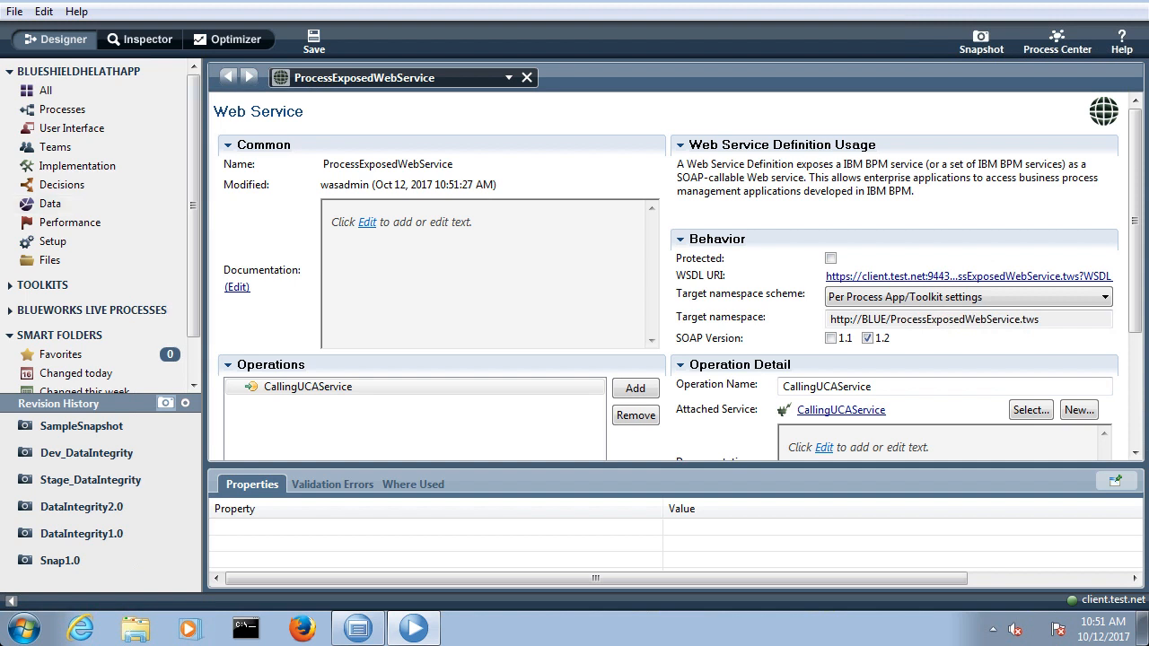
Step: Switch to the OneNote BPM Class 01 page, draw a small rectangle below the Business Process notes, and start a text note beneath it
key(super+Tab)
scroll(449, 341, down, 5)
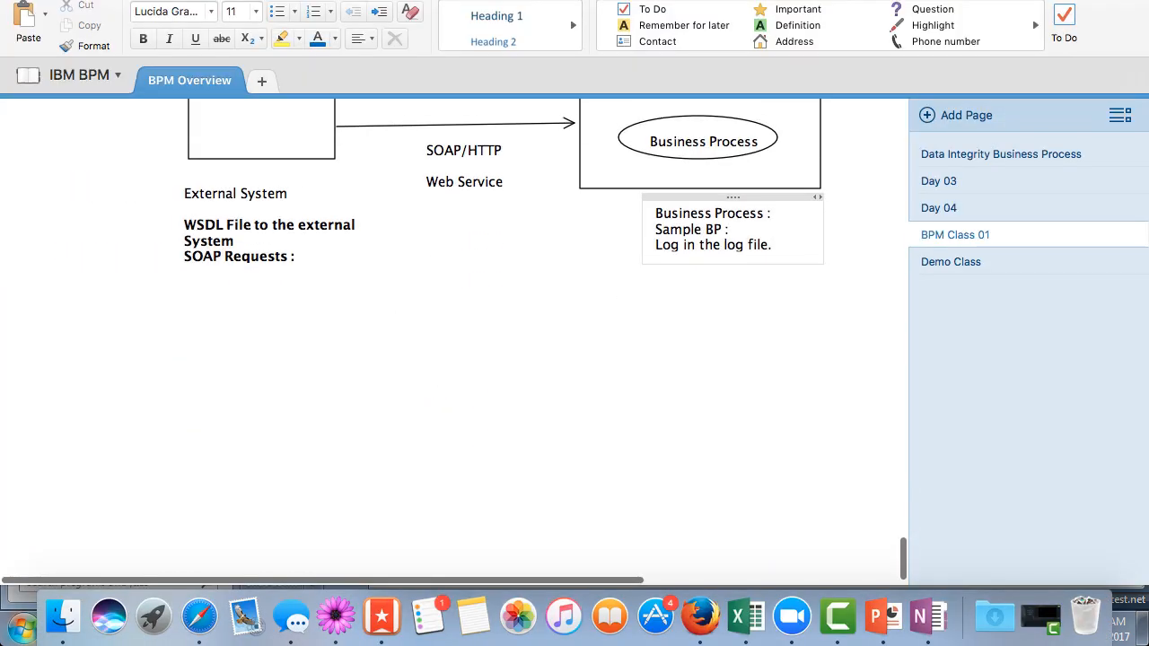
scroll(503, 269, up, 3)
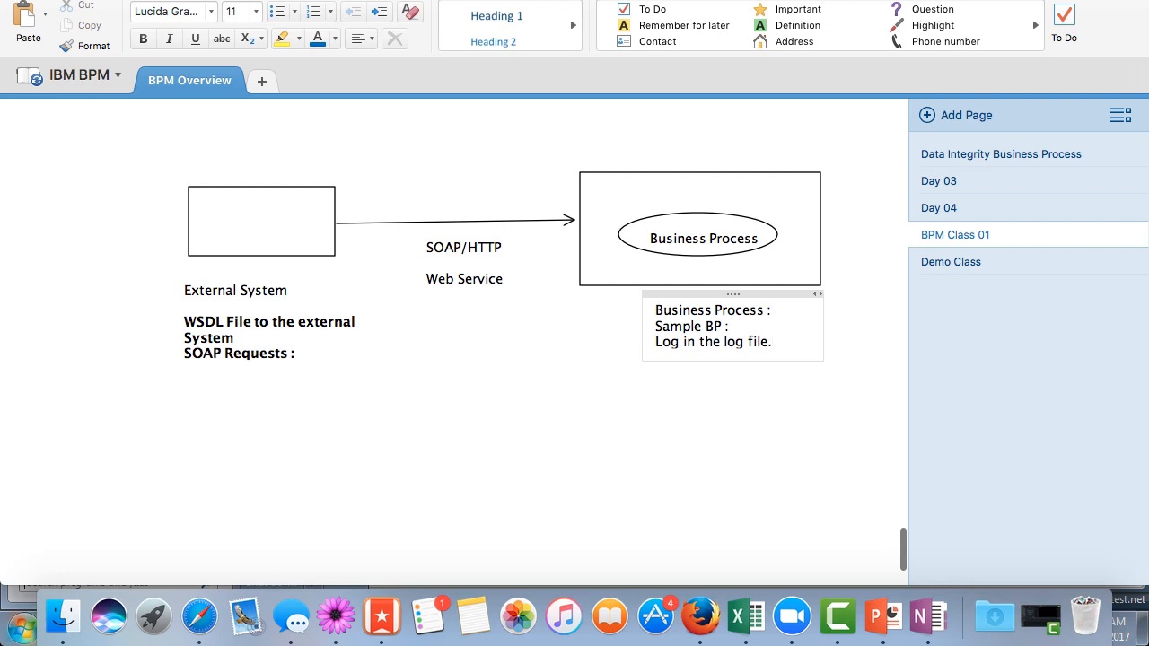
click(79, 1)
click(564, 14)
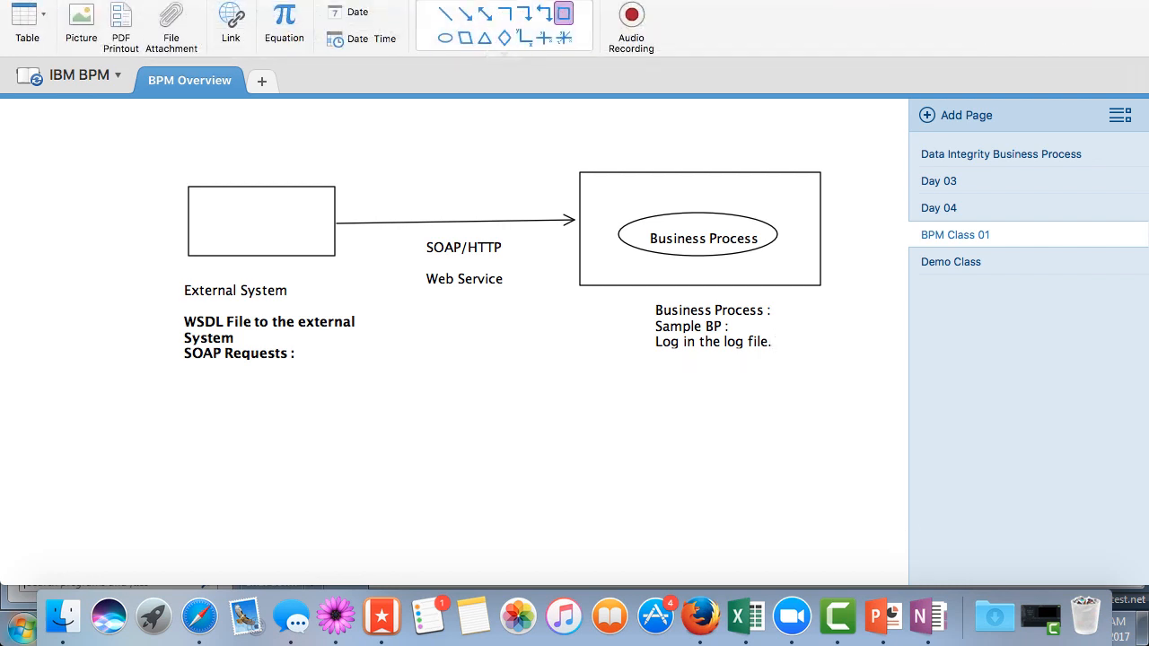
drag(671, 432, 779, 479)
click(685, 500)
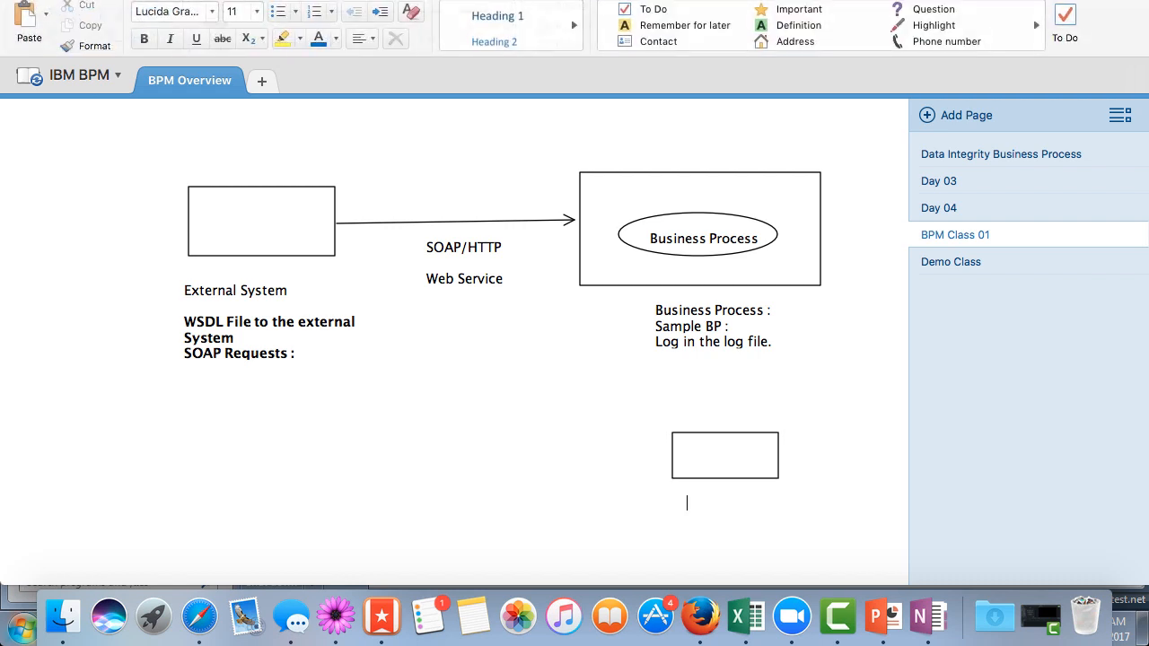
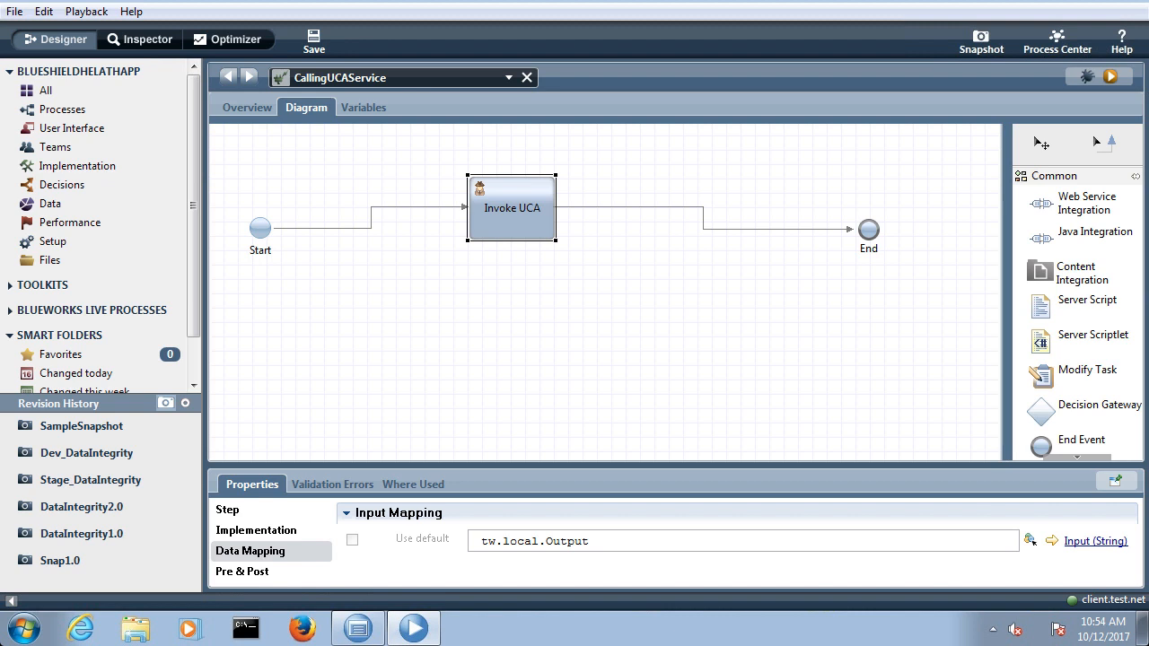
Step: Review the Invoke UCA step's implementation and input mapping, and open its attached LoggingUCA to examine the service and parameter mapping
drag(675, 465, 675, 323)
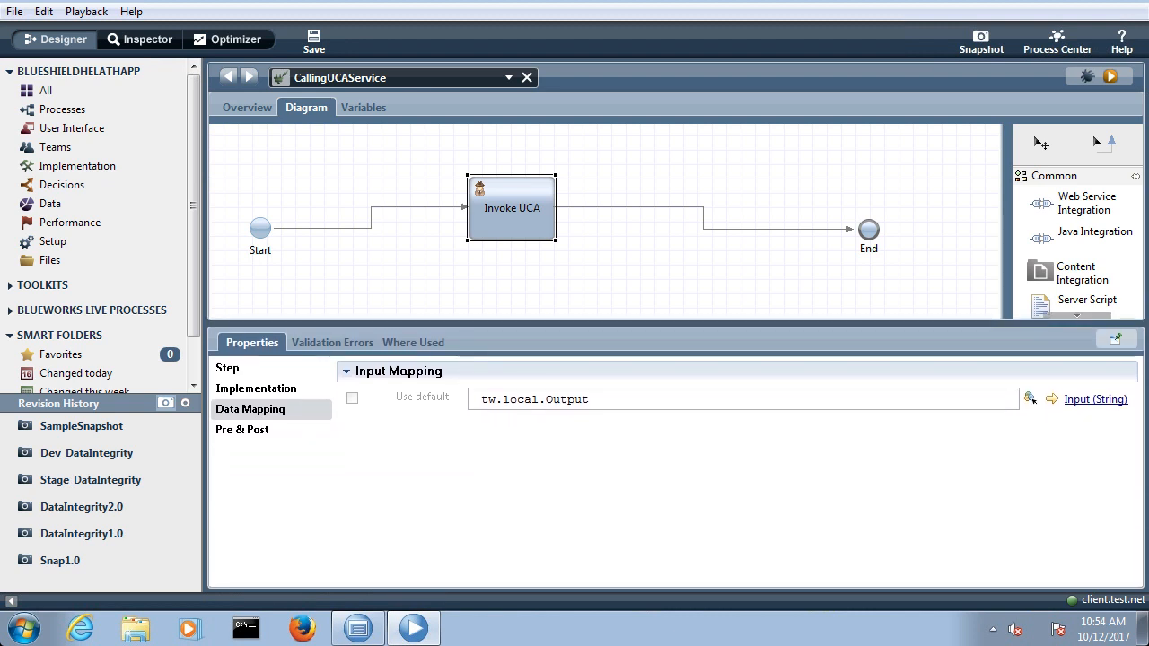
click(255, 389)
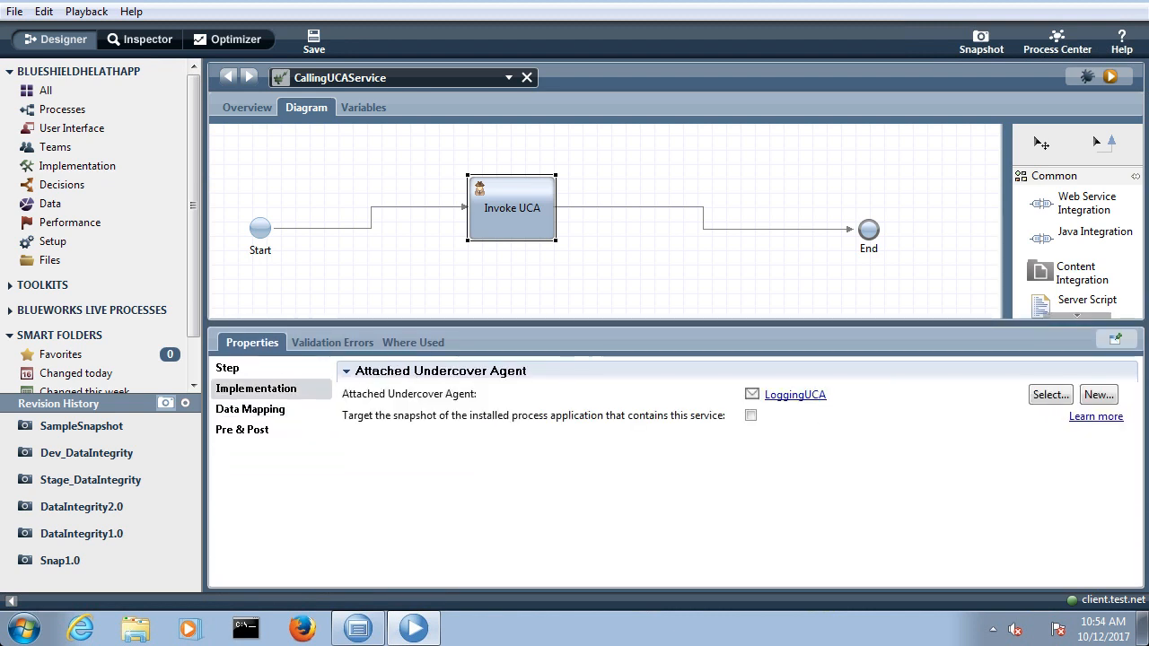
click(251, 409)
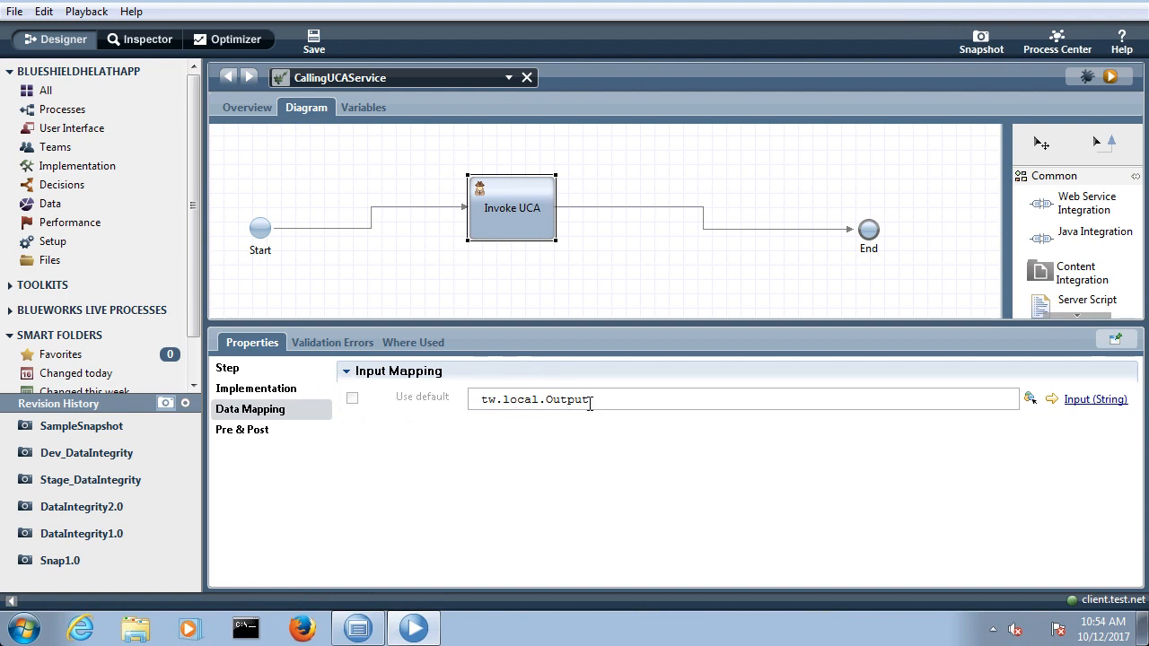
click(256, 389)
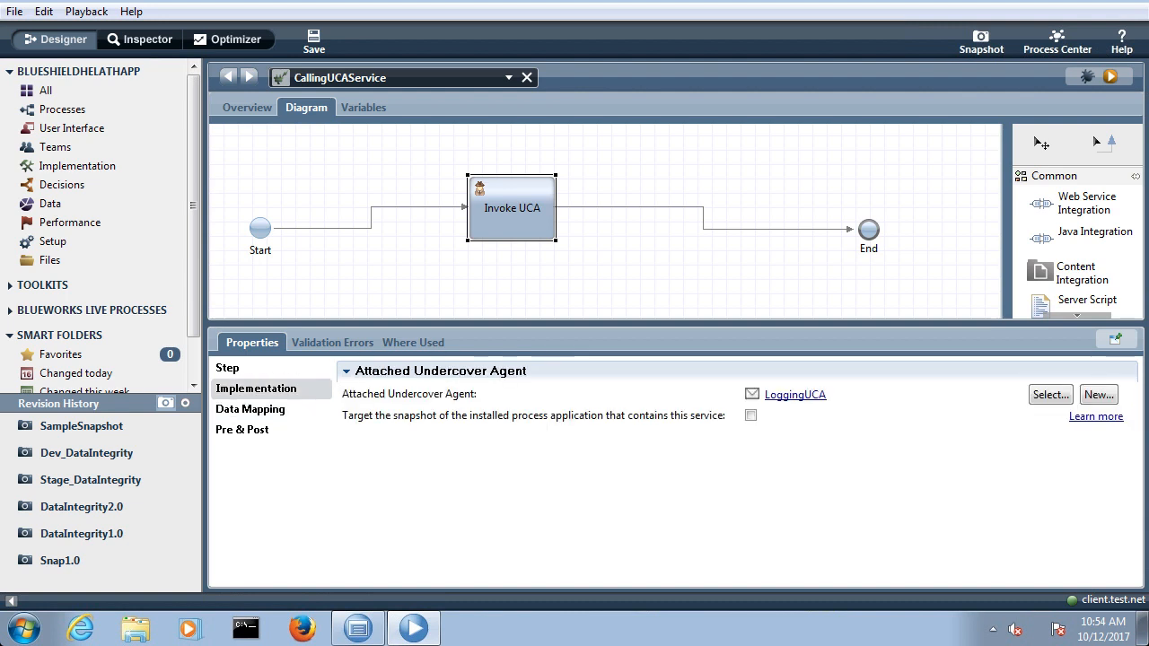
click(796, 396)
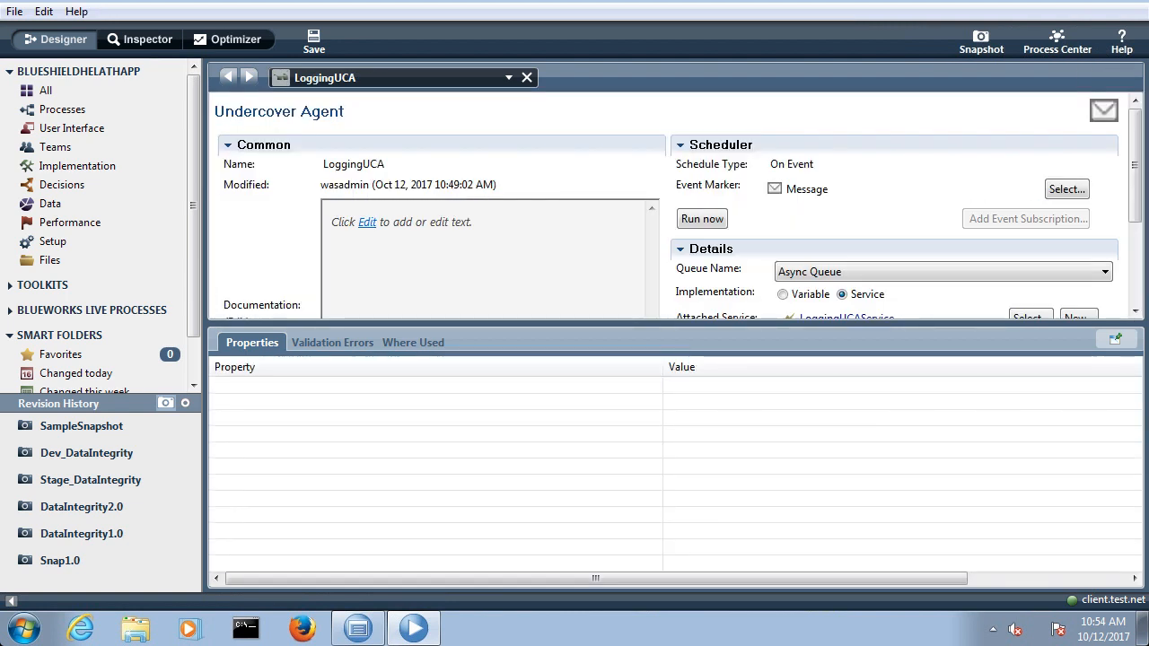
drag(794, 323, 794, 441)
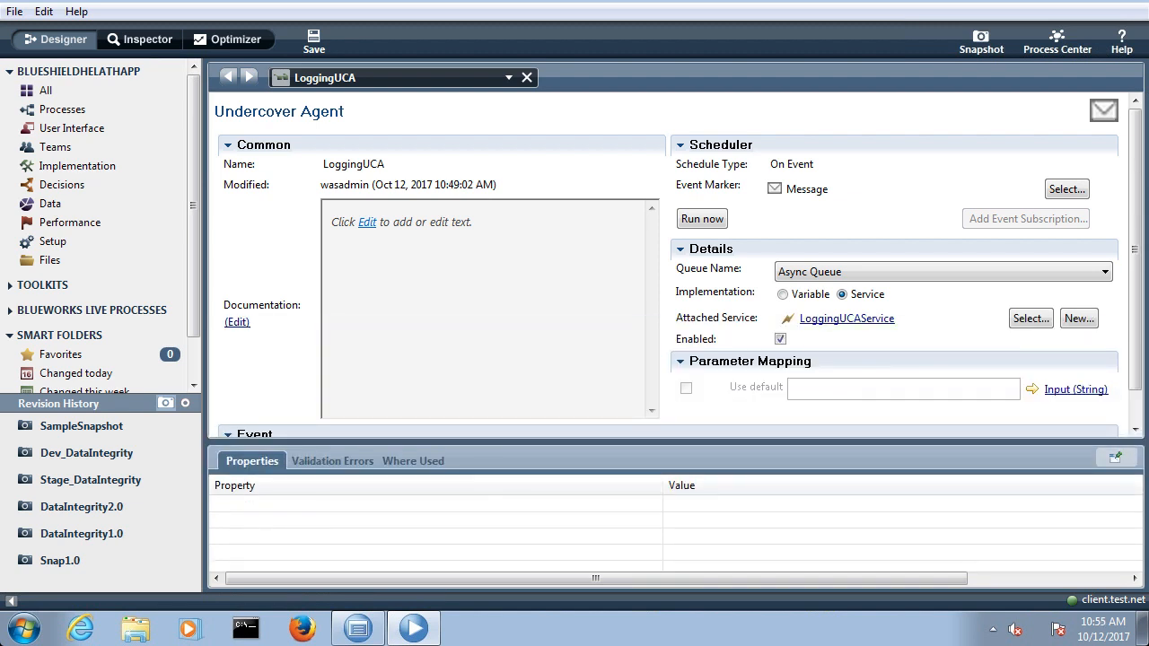
Step: Open the LoggingBP process and inspect its Team and System lanes
click(169, 109)
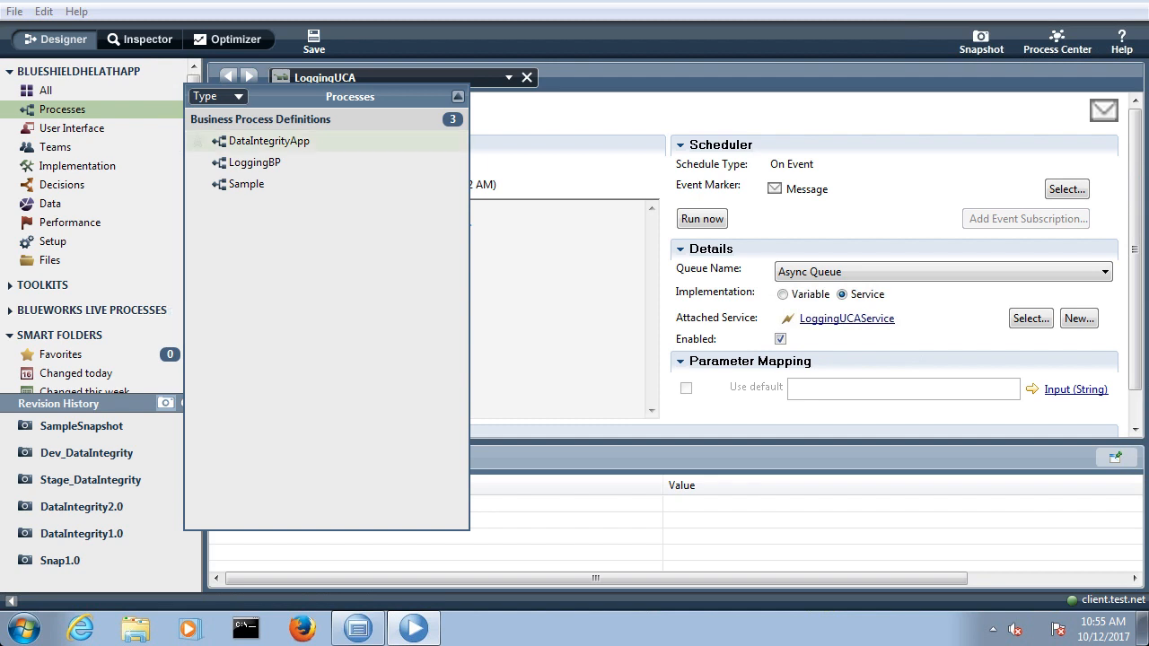
click(233, 162)
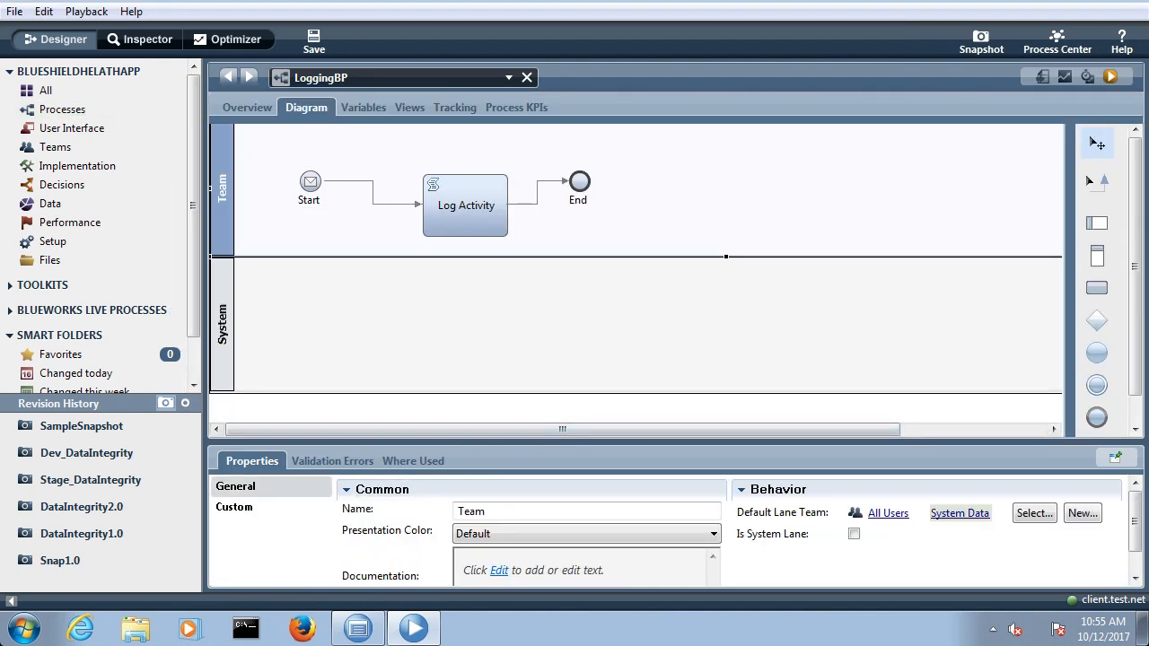
click(223, 324)
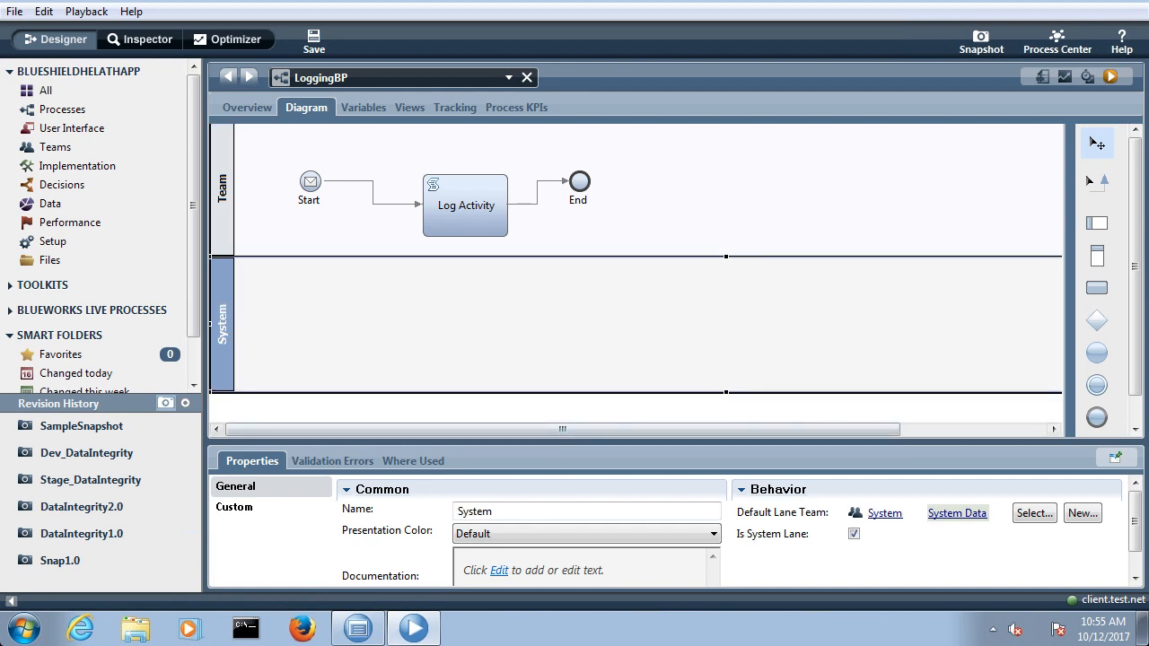
click(635, 409)
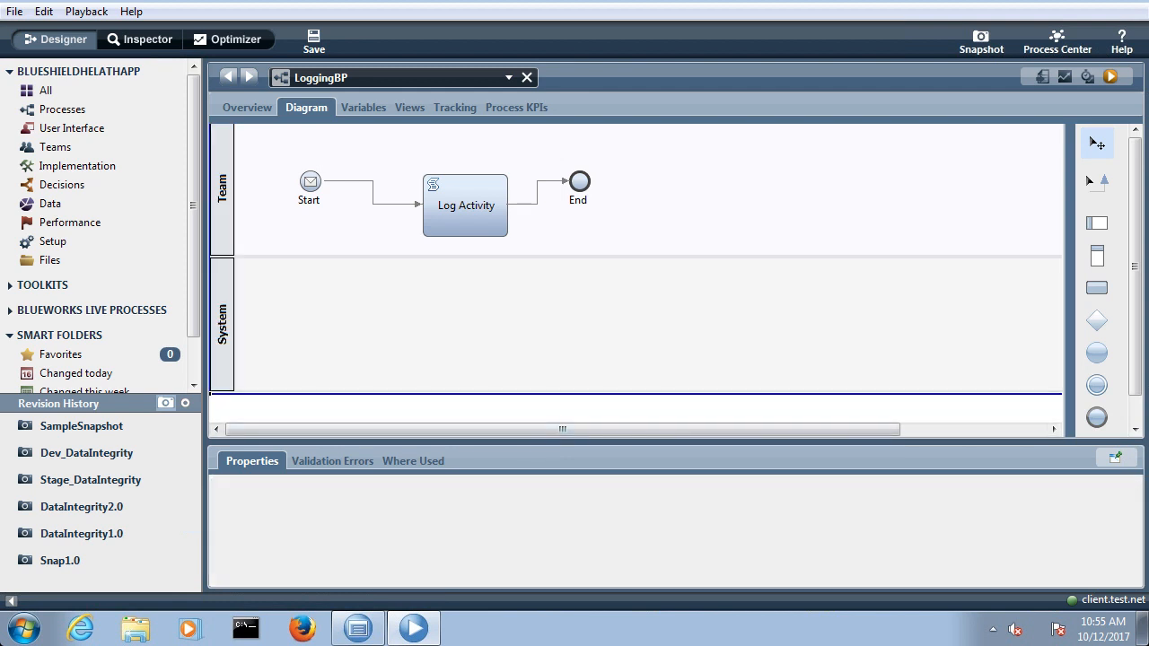
click(401, 317)
click(333, 233)
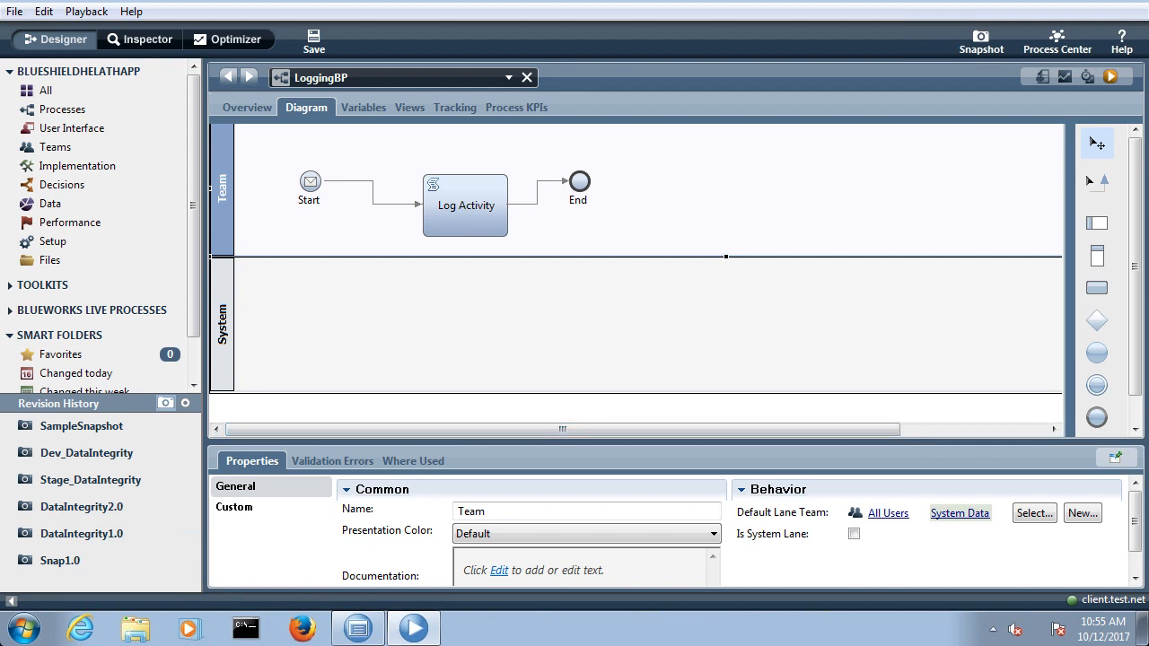
Step: Examine the LoggingBP Start event's message trigger implementation and output mapping
drag(574, 443, 574, 313)
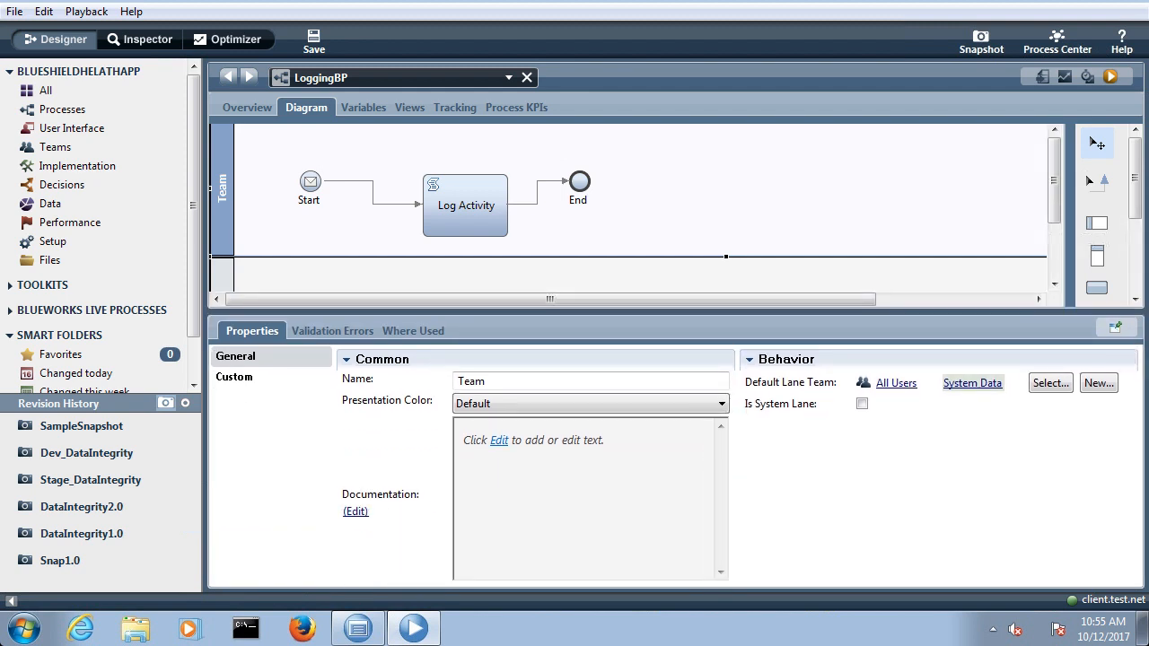
click(310, 182)
click(256, 397)
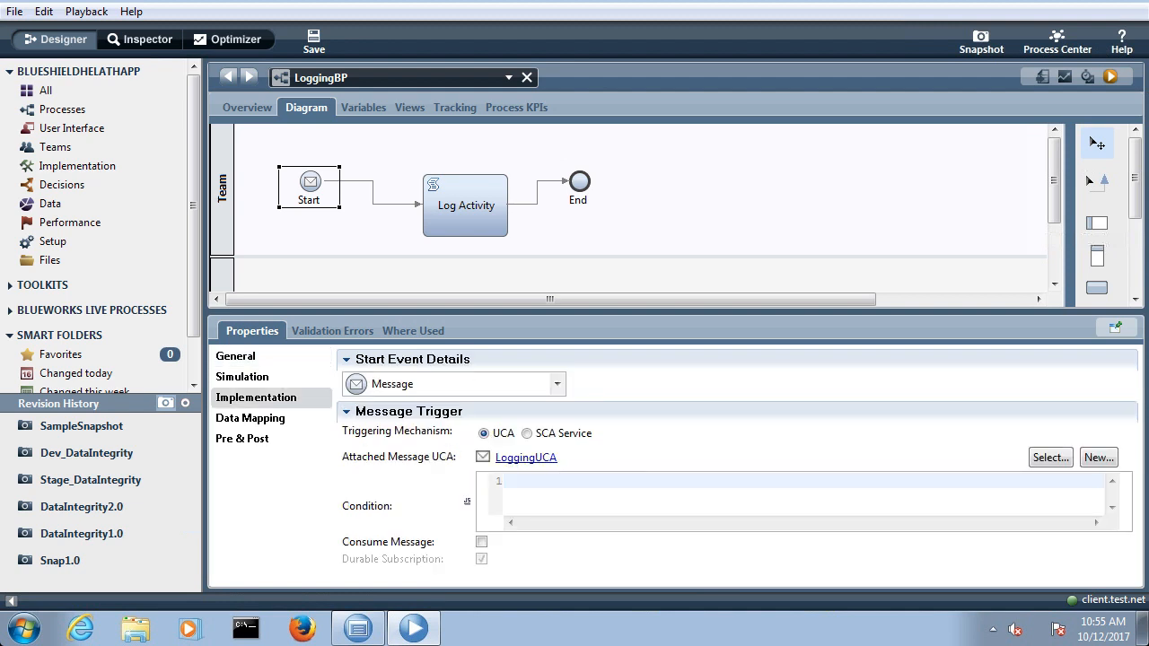
click(250, 418)
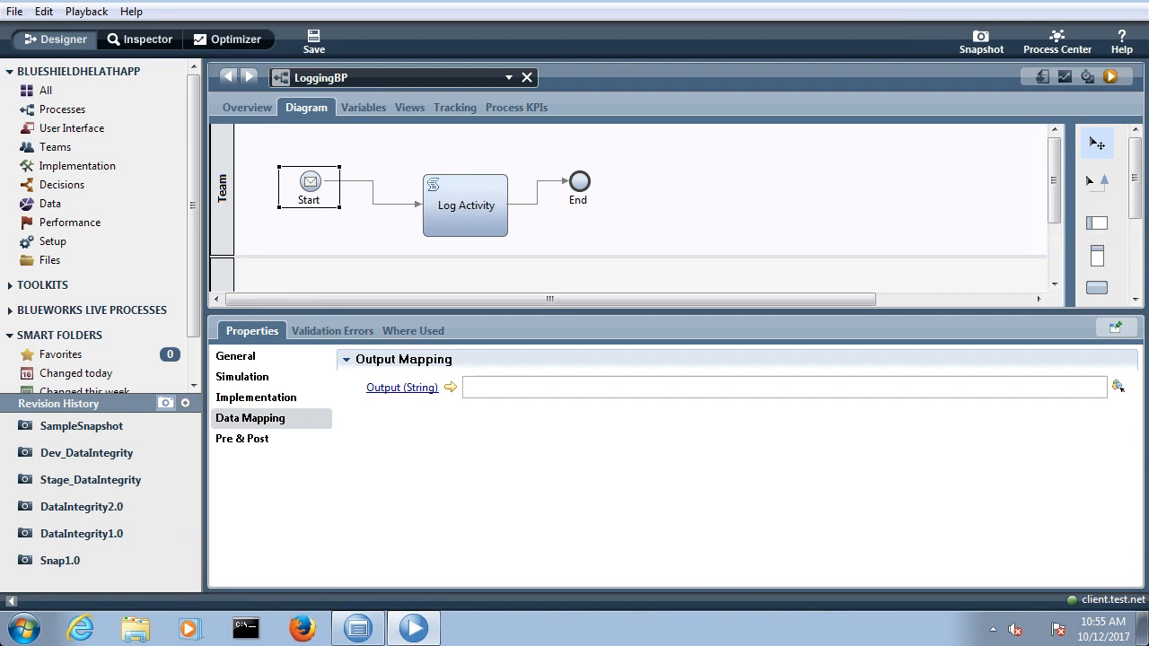
Step: Add an input variable named Input of type String to LoggingBP
click(362, 108)
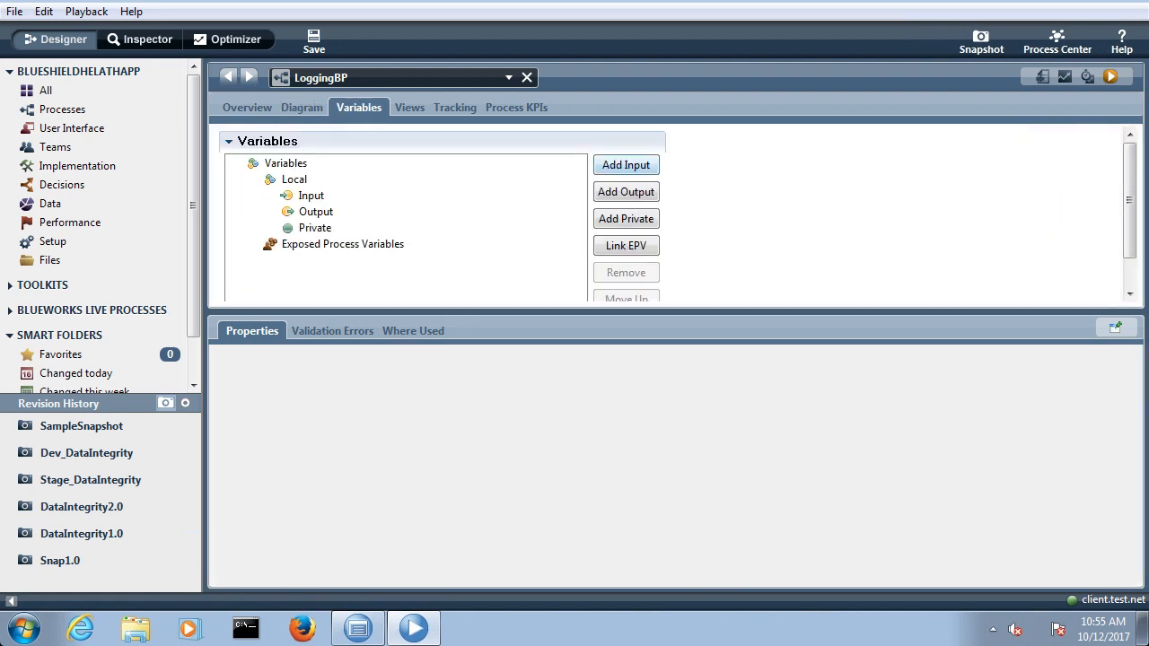
click(625, 165)
text(Input)
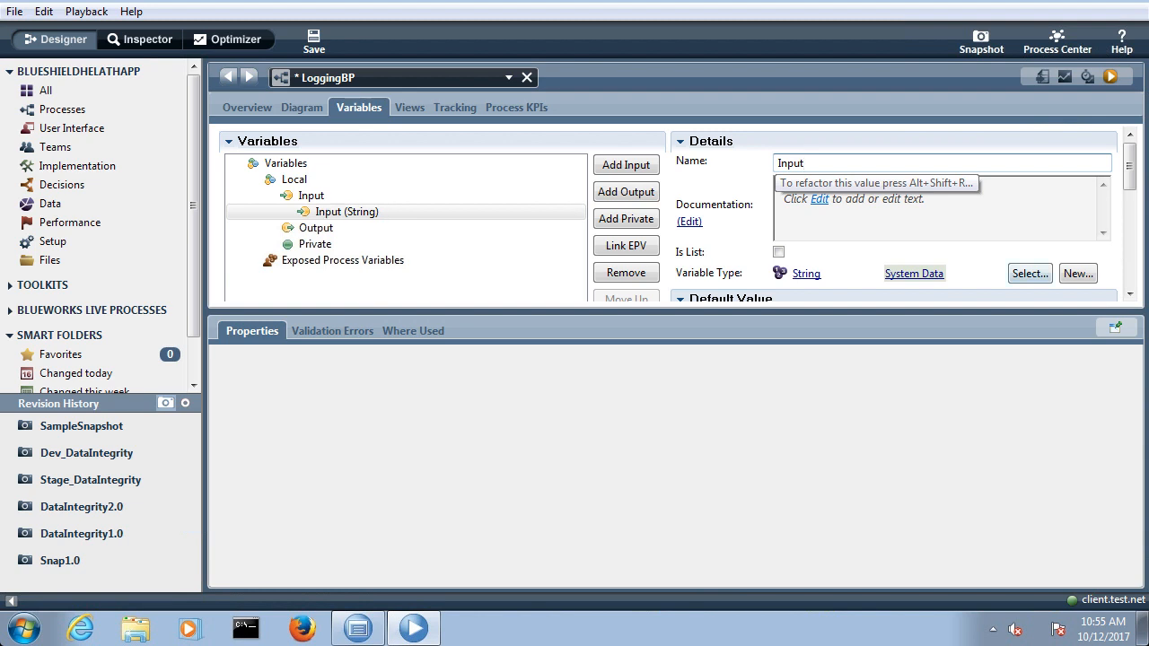
Step: Map the Start event's Output (String) to tw.local.Input and save LoggingBP
click(301, 108)
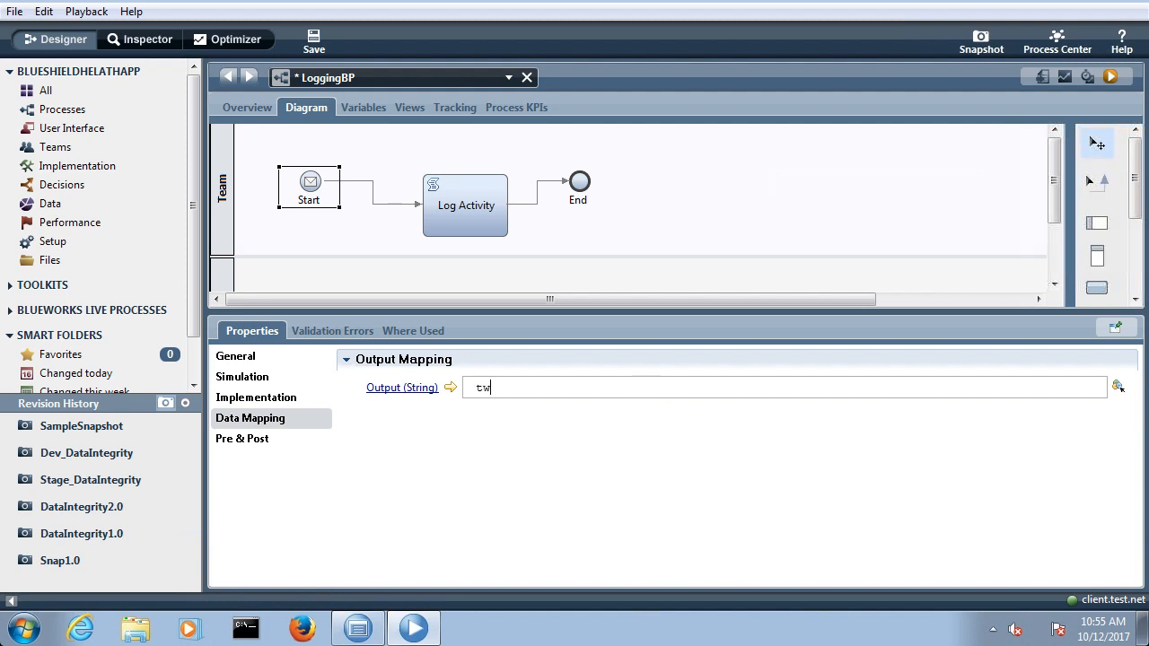
text(tw.local.)
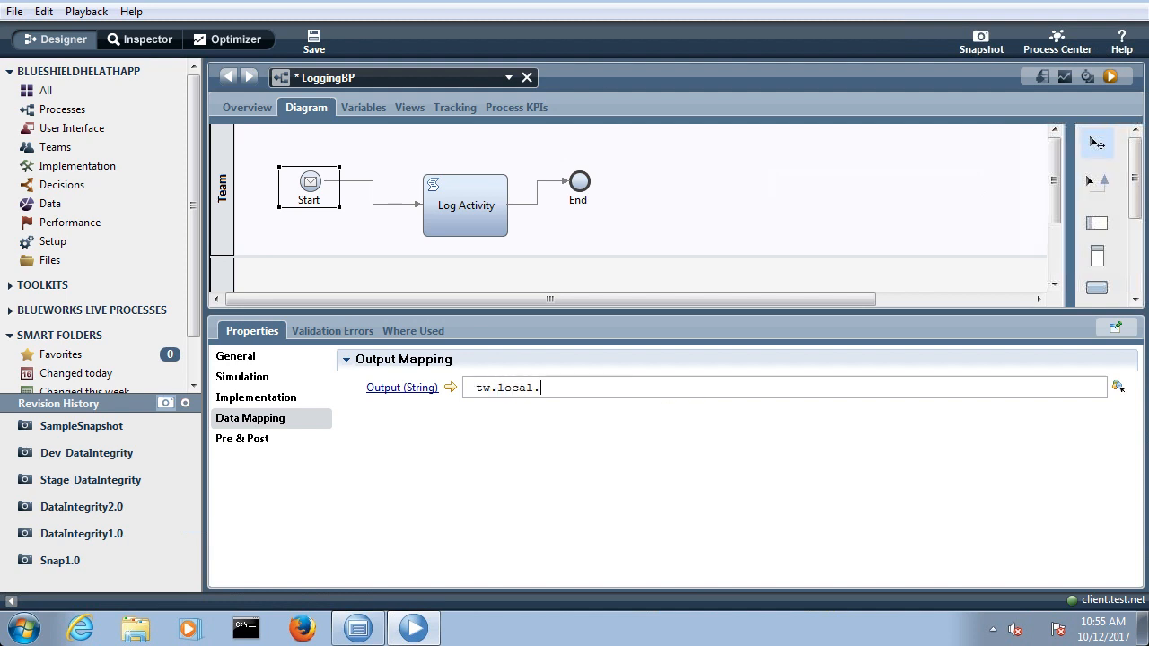
key(Return)
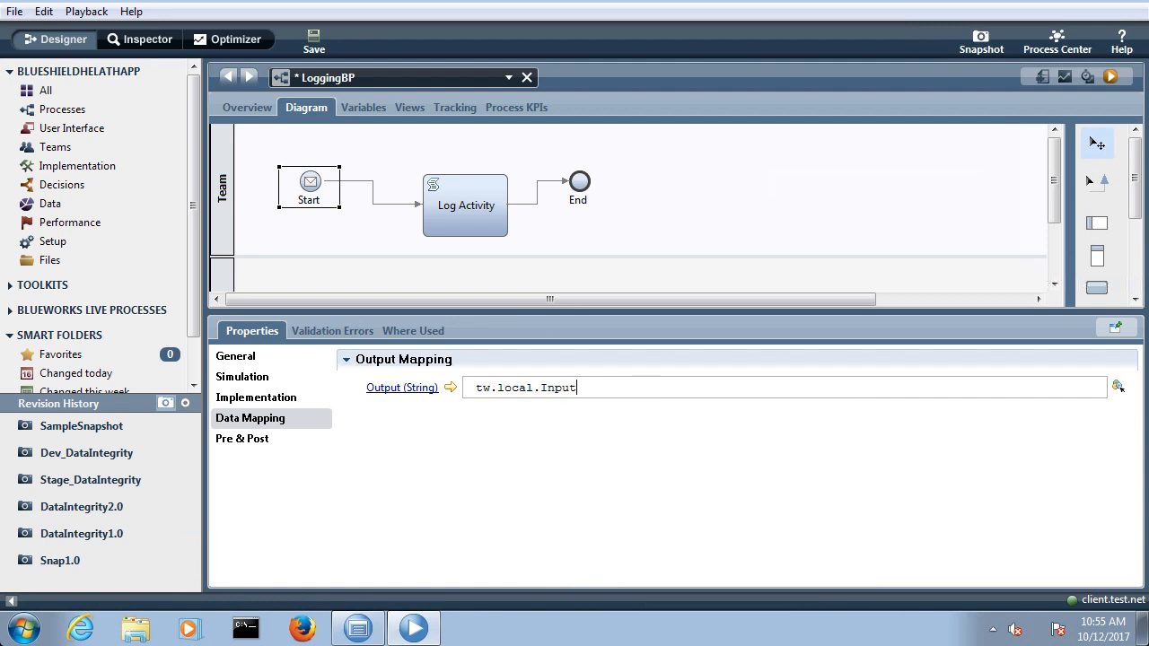
key(ctrl+s)
Step: Open the ProcessExposedWebService web service and switch to Firefox to view its WSDL
click(78, 165)
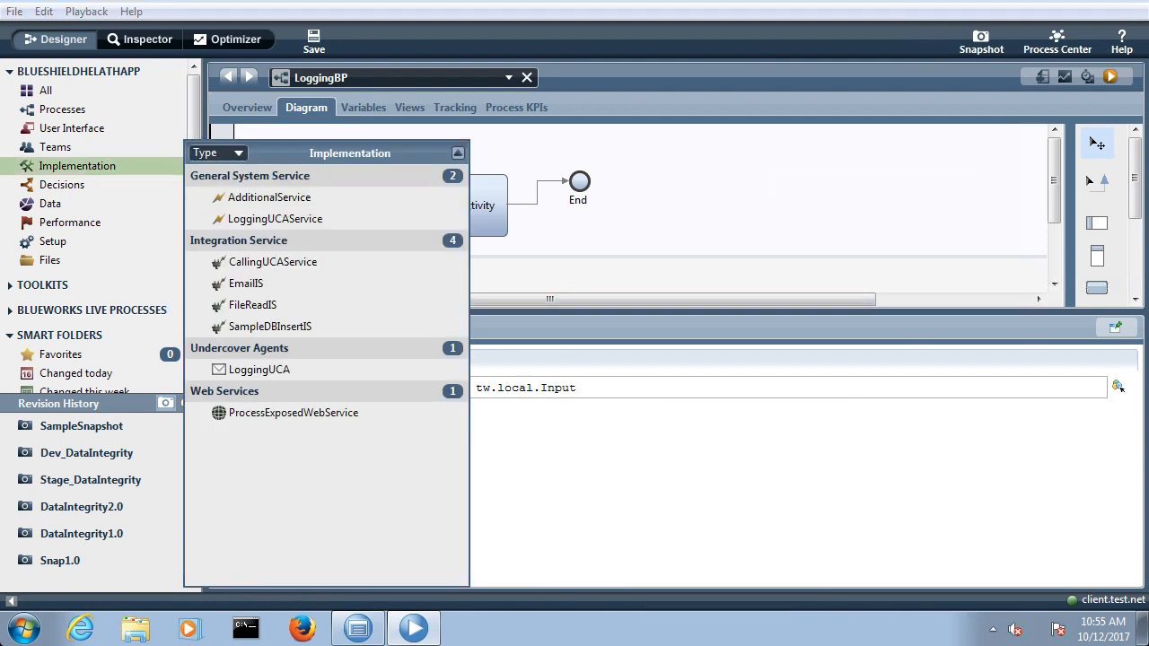
click(293, 412)
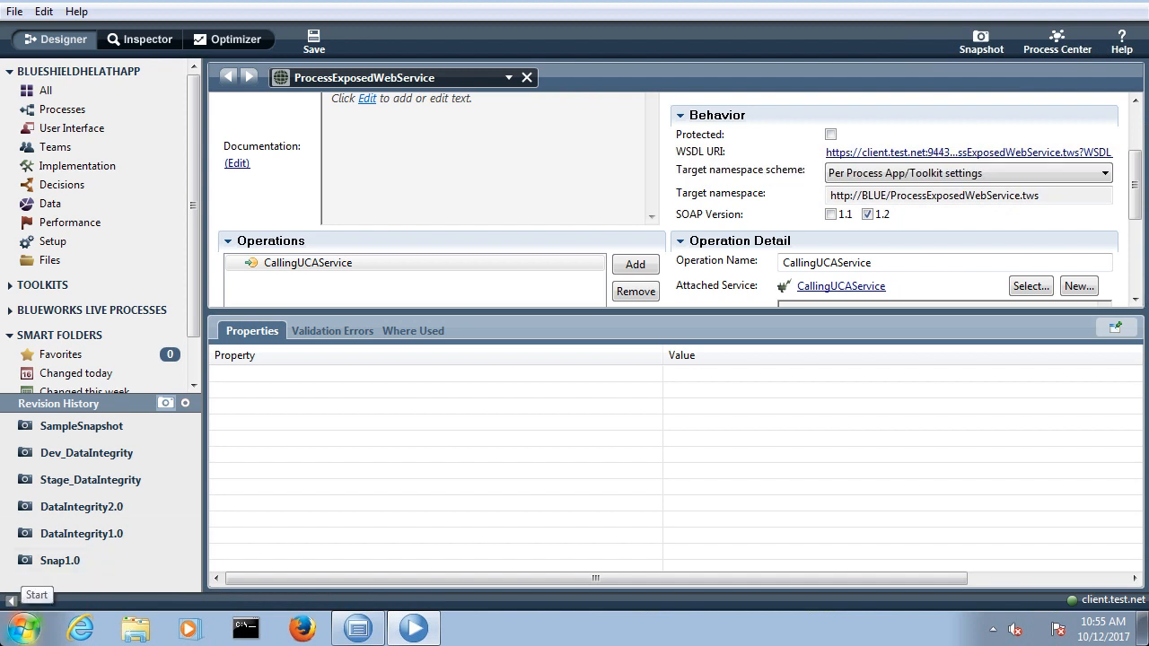
click(303, 628)
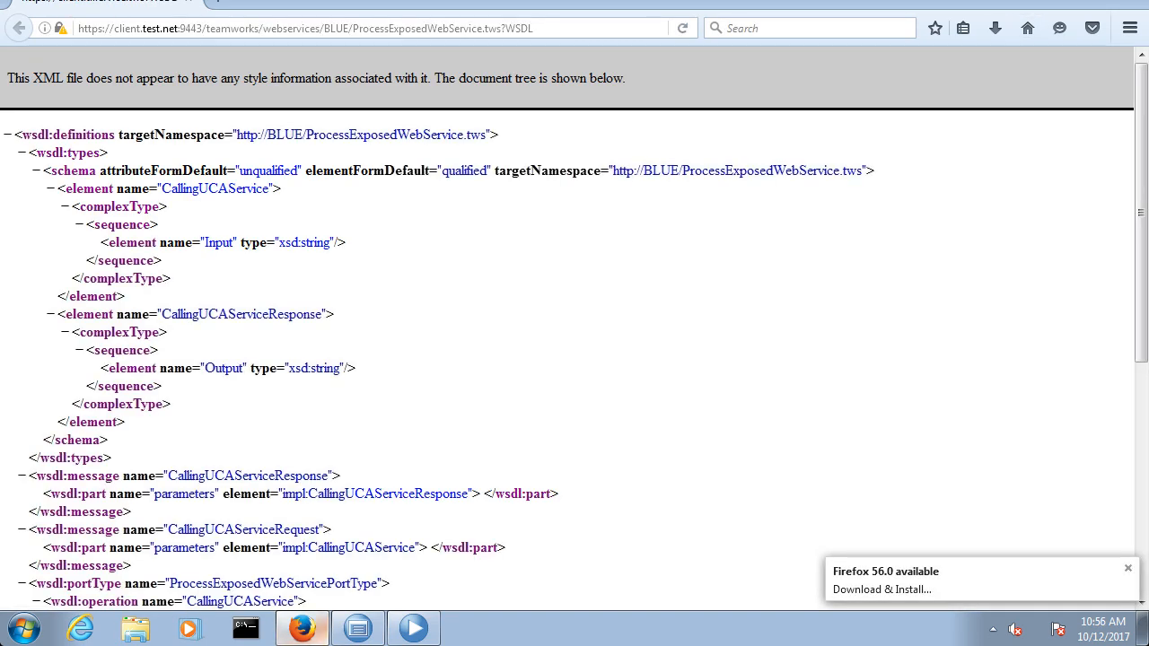
Step: Search the computer's installed programs for "soap"
click(24, 628)
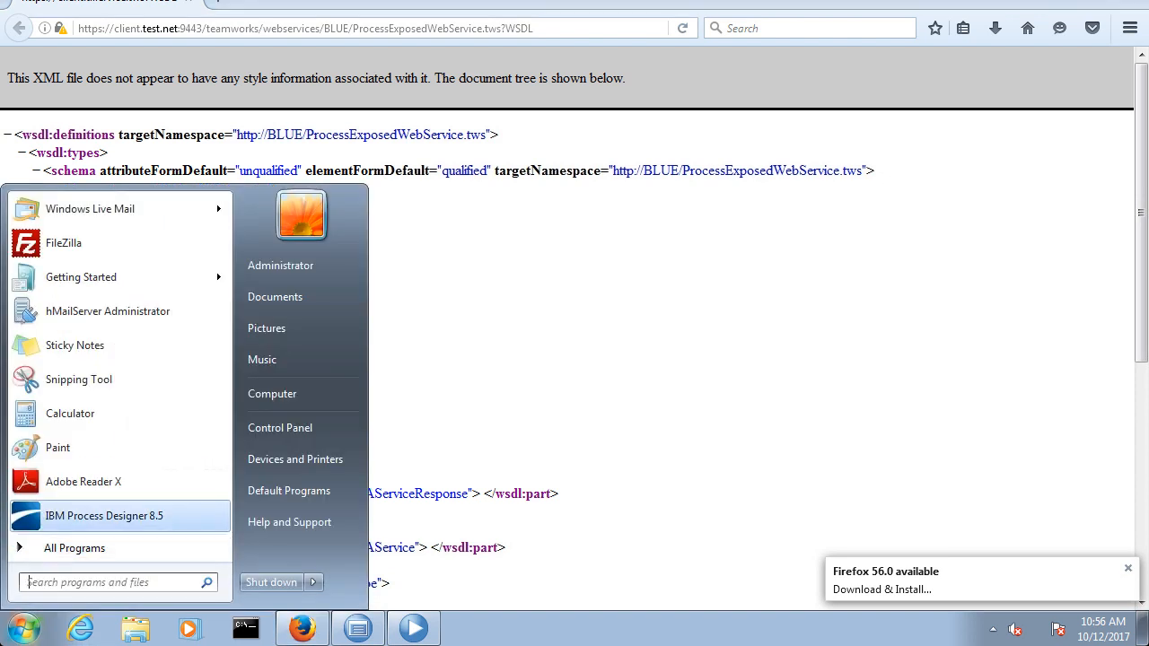
text(soap)
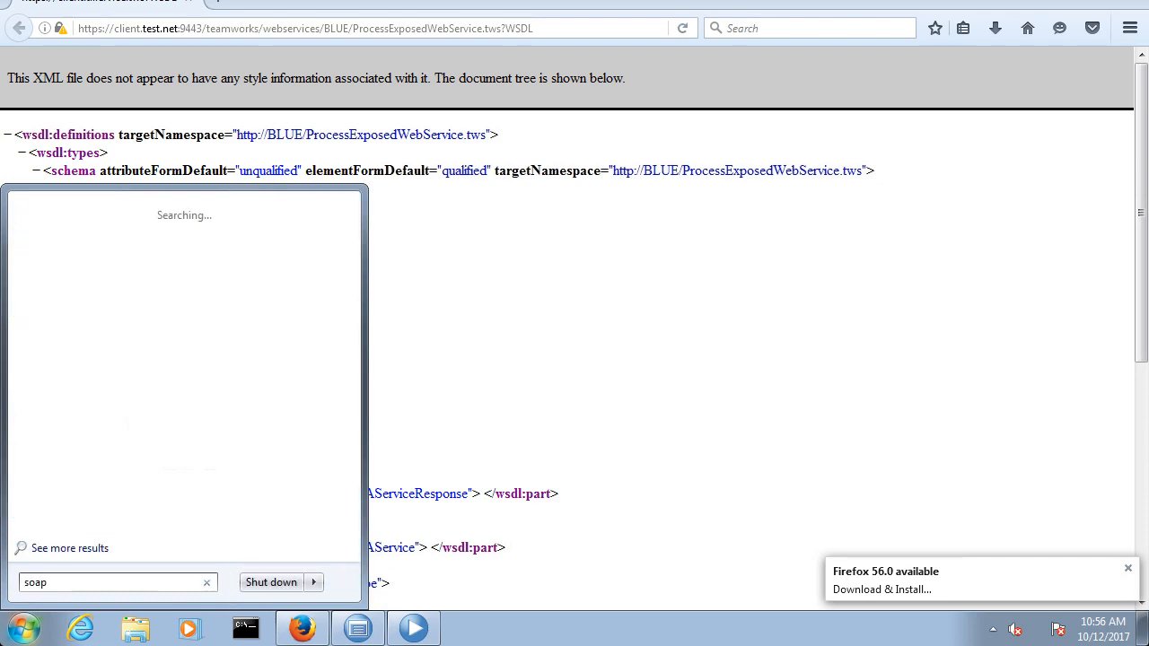
key(Return)
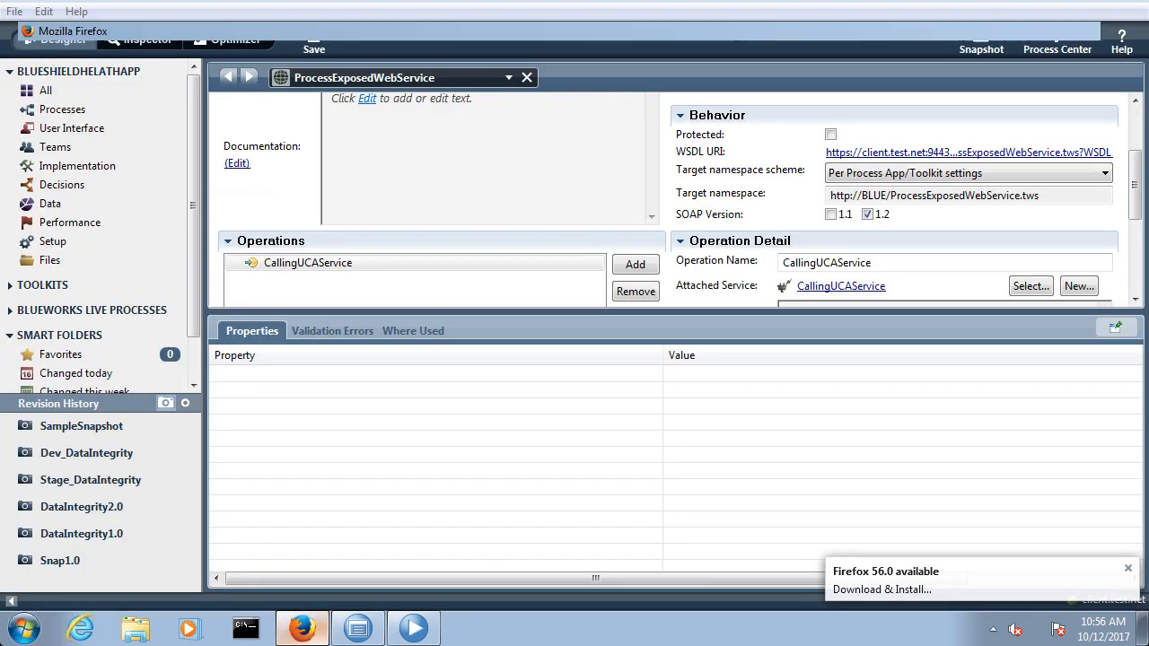
Step: Search Google for "soapui download" in a new Firefox tab and open the SoapUI Open Source download page
key(ctrl+t)
text(google.com/)
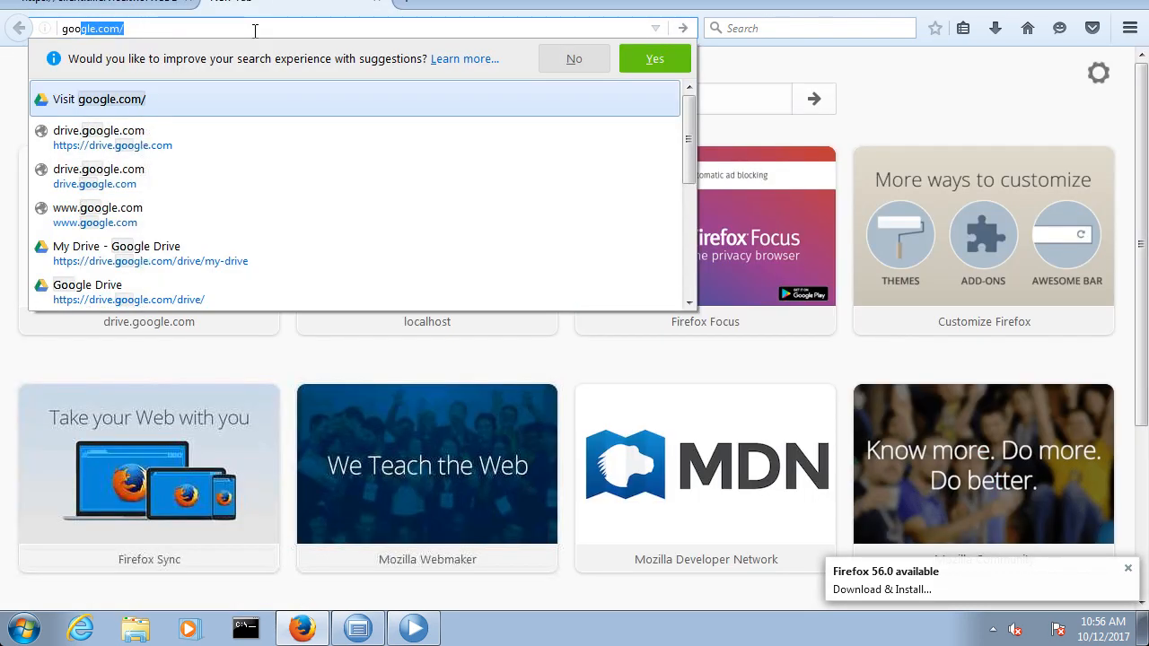
key(Return)
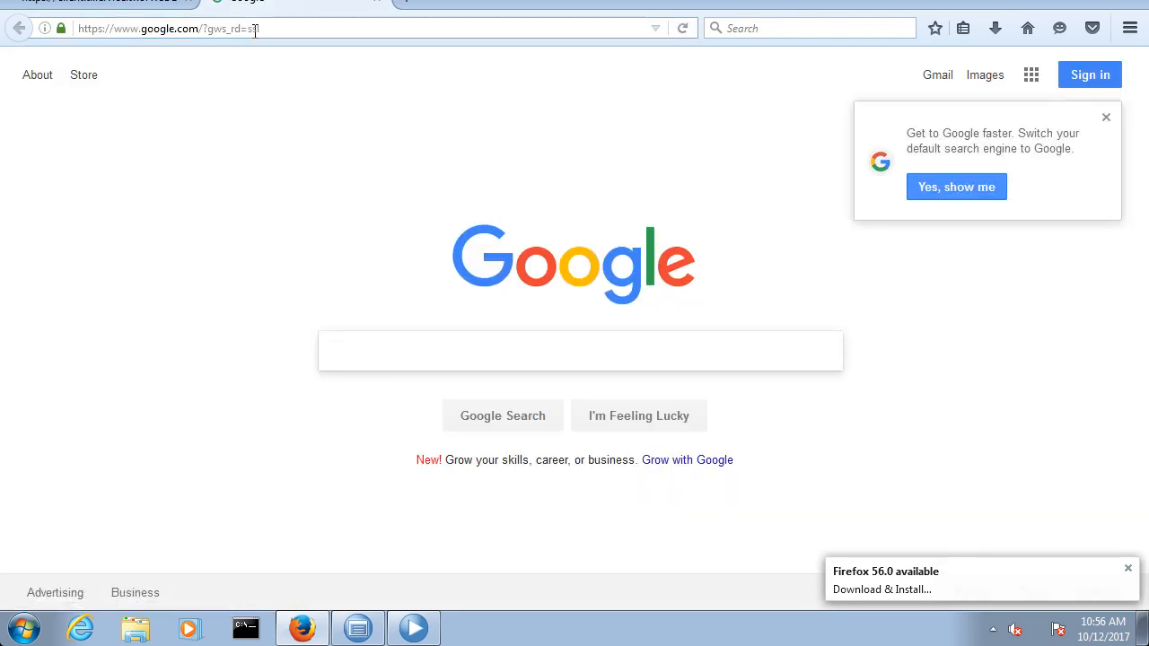
text(soap ui)
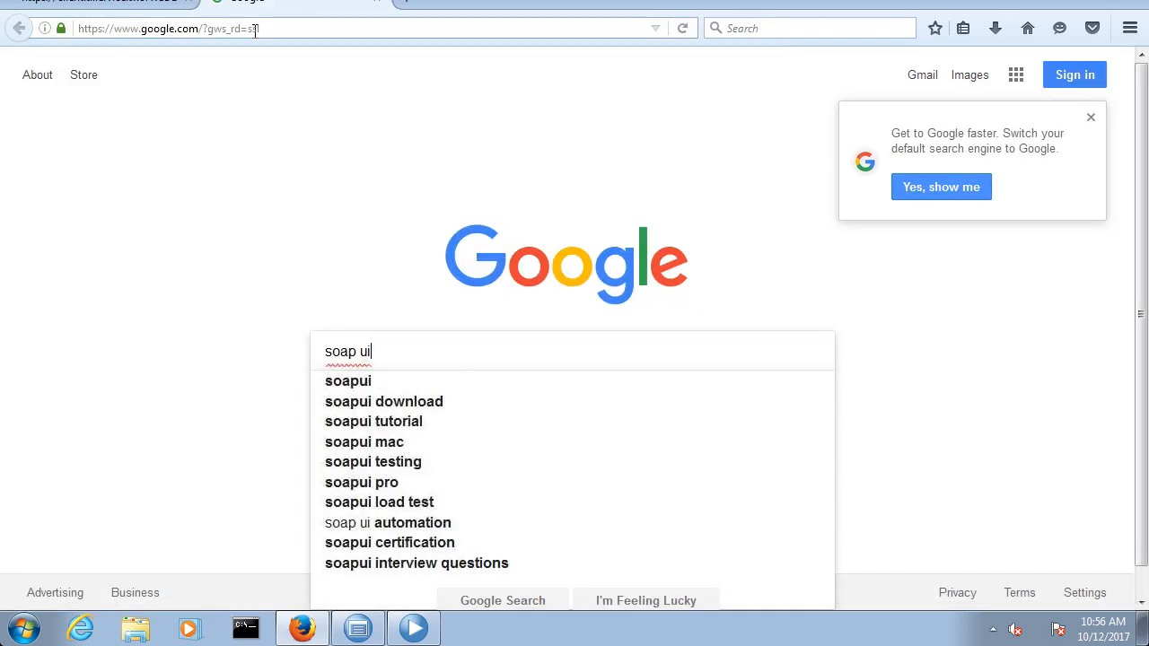
key(Down)
key(Down)
key(Down)
key(Up)
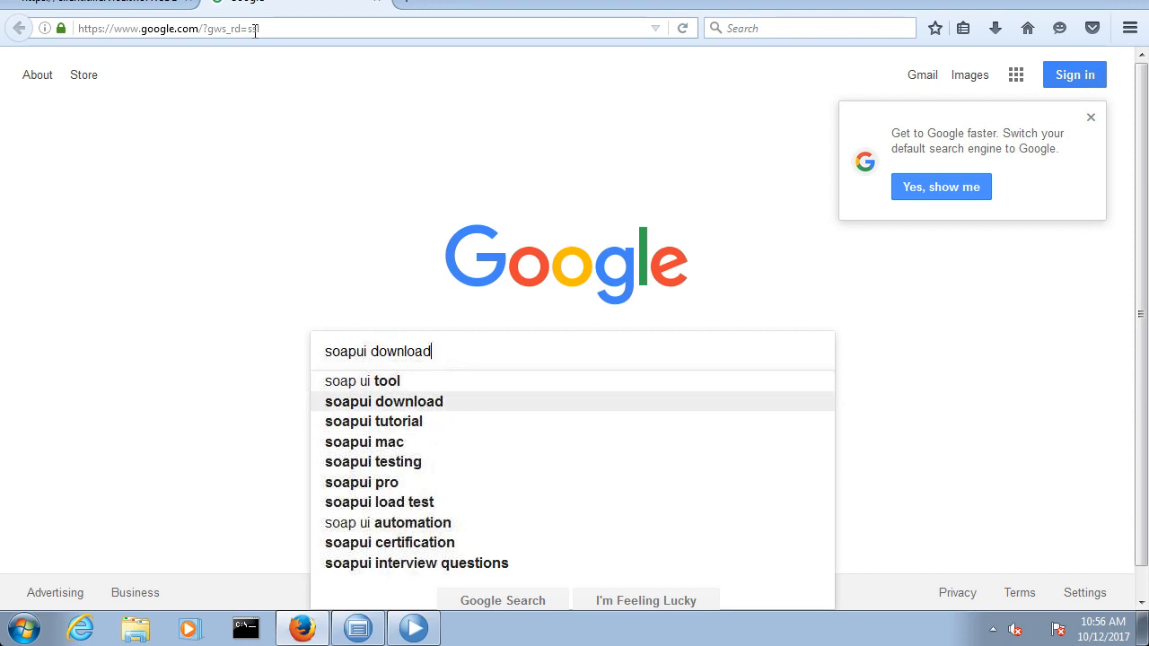
key(Return)
click(389, 336)
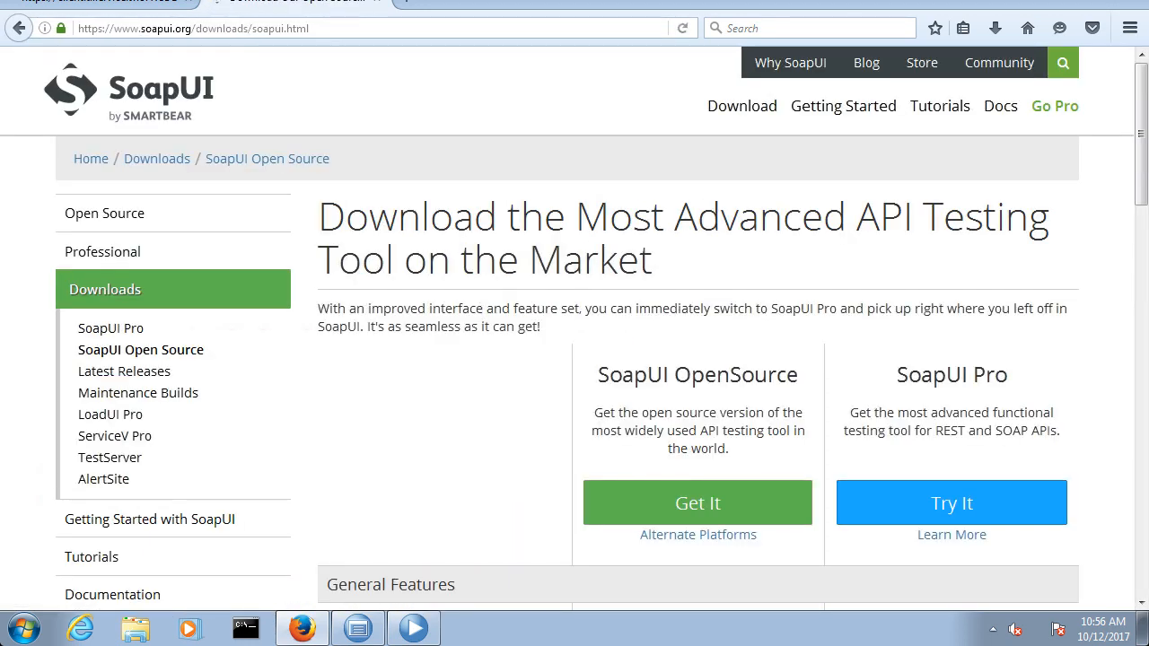
Step: Download the SoapUI OpenSource installer and install SoapUI 5.3.0 with the SmartBear\SoapUI 5.3.0 Start Menu folder
click(697, 502)
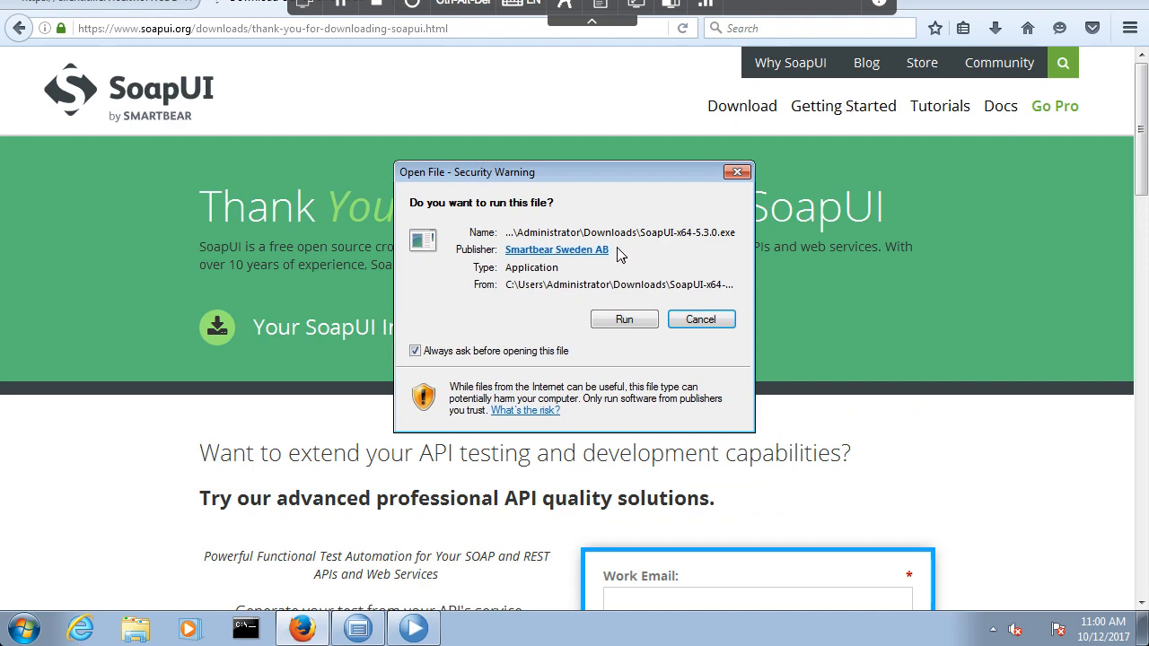
click(628, 320)
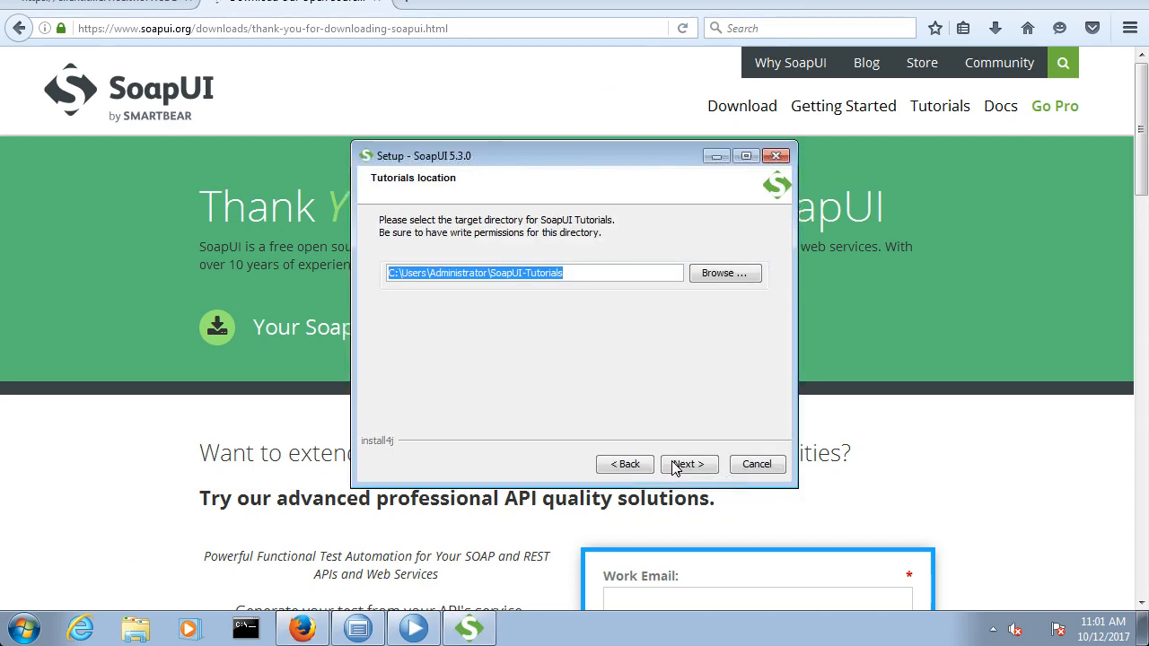
click(675, 466)
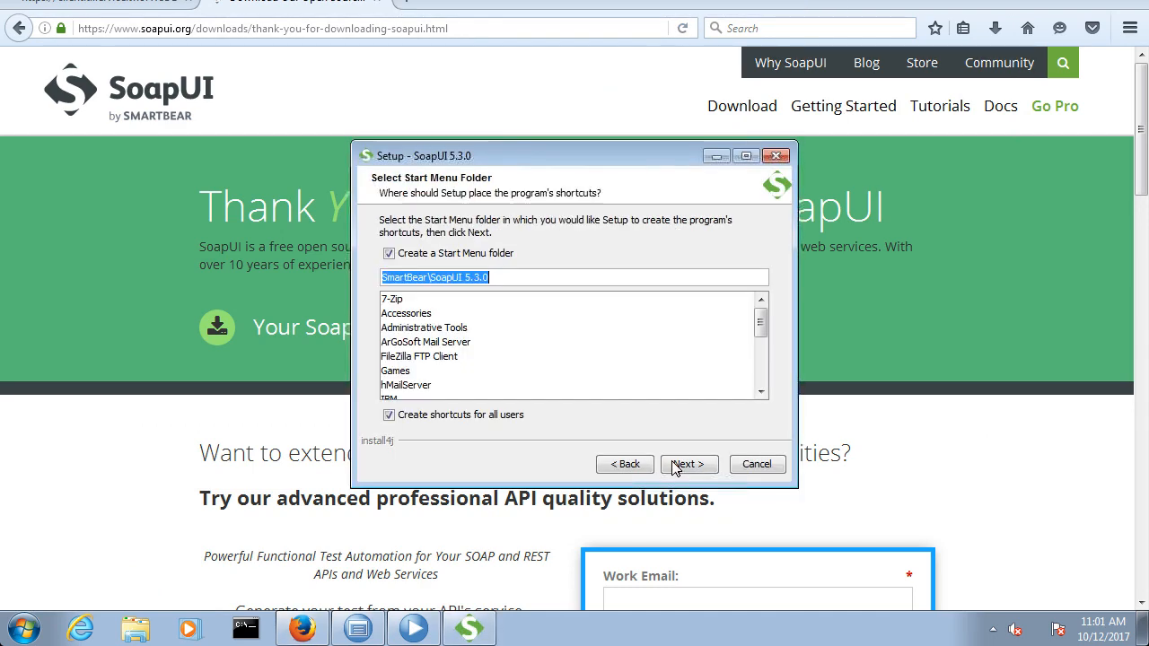
click(675, 465)
click(675, 466)
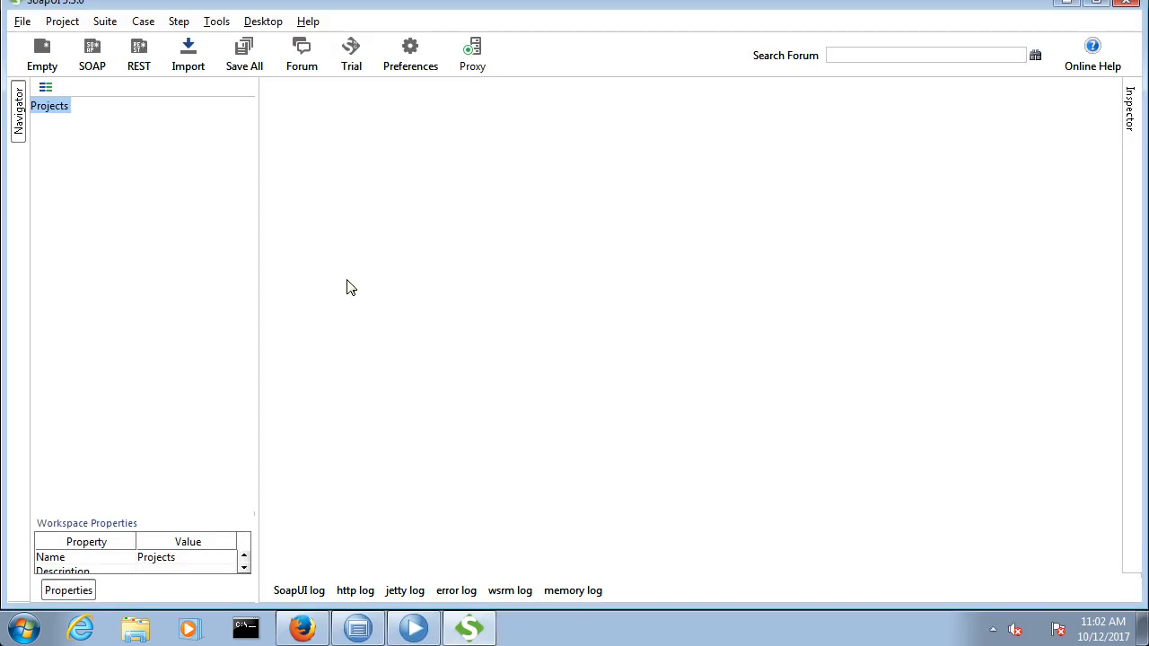
Step: Switch to the ProcessExposedWebService WSDL page in Firefox and copy its full URL
click(413, 632)
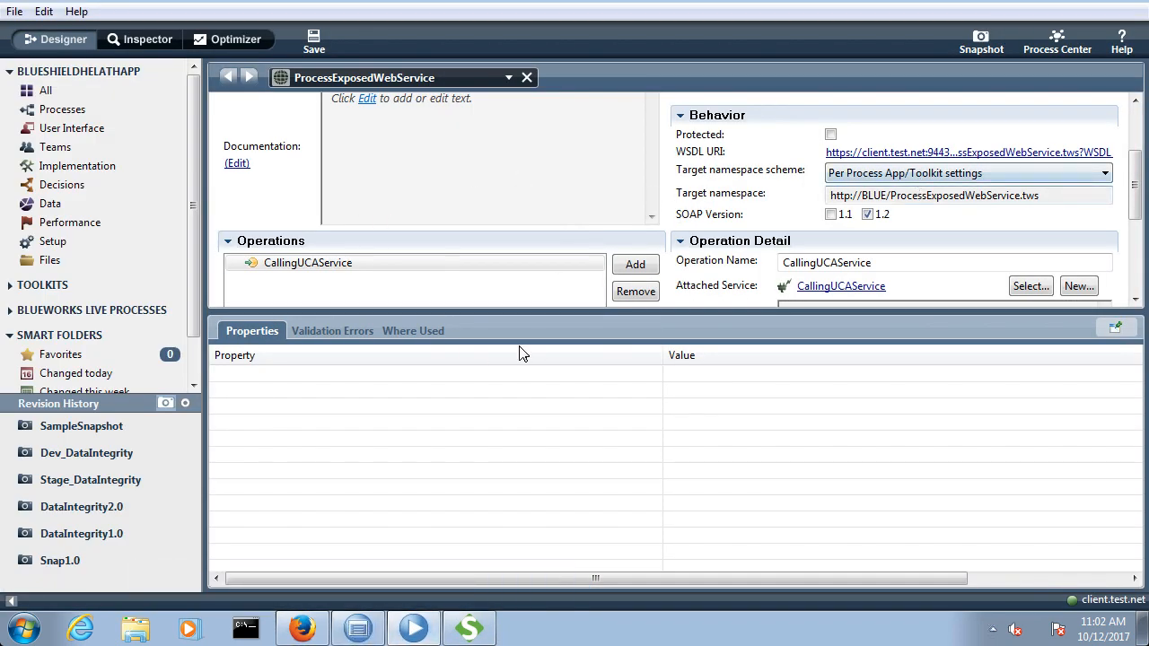
click(302, 629)
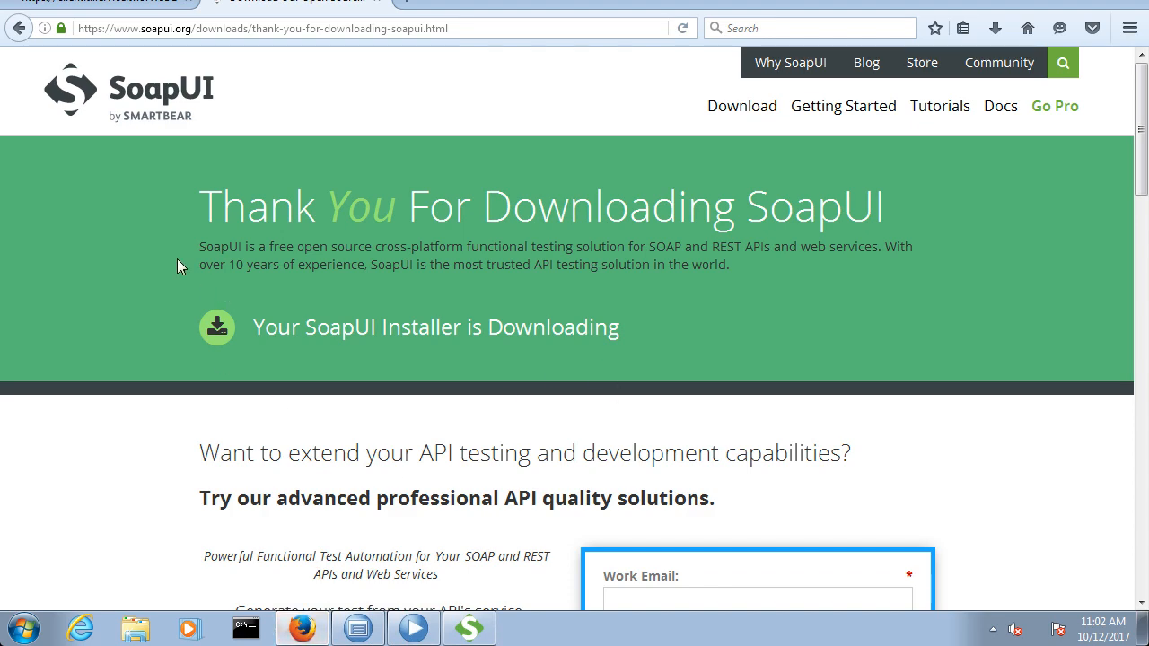
click(139, 6)
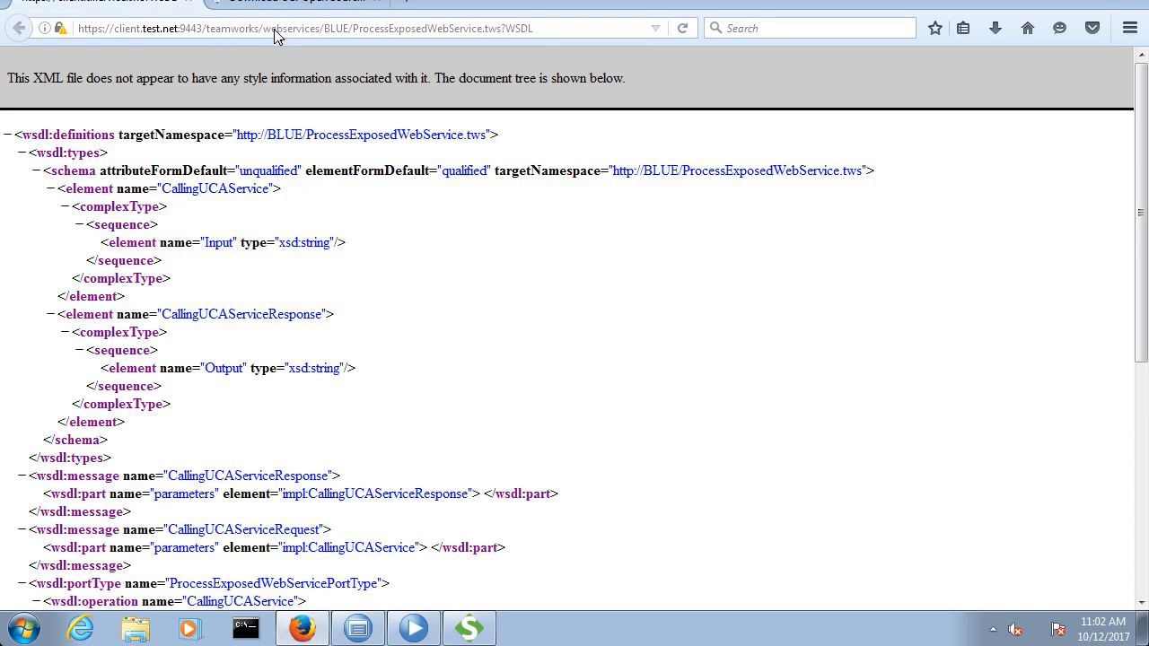
click(282, 31)
right_click(283, 33)
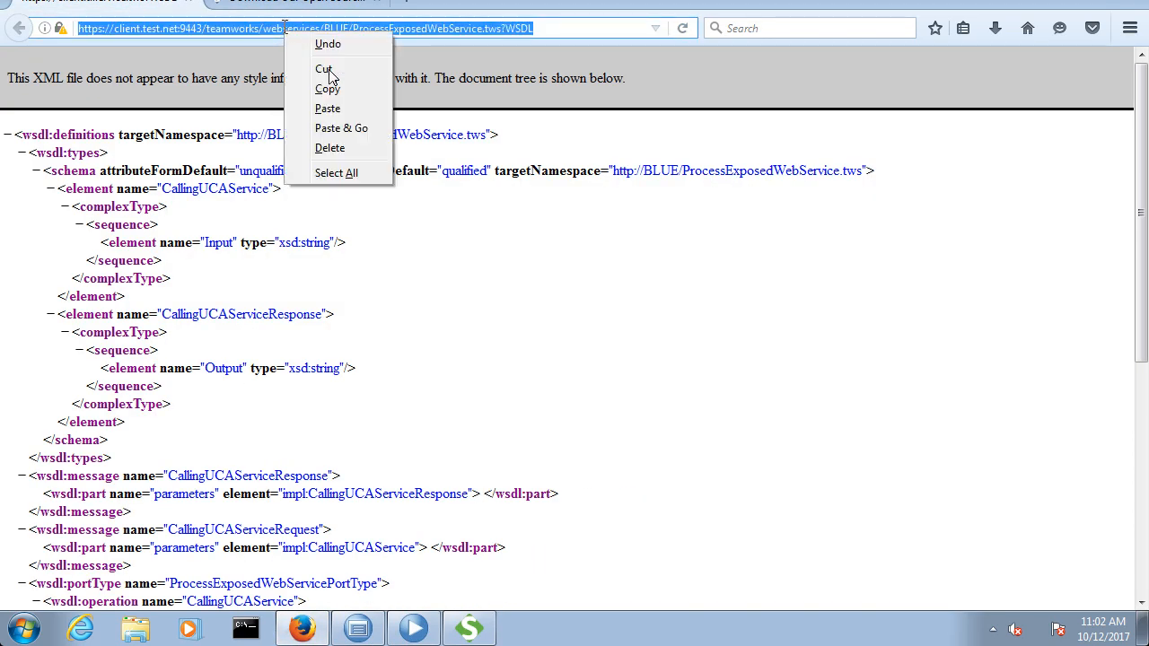
click(328, 95)
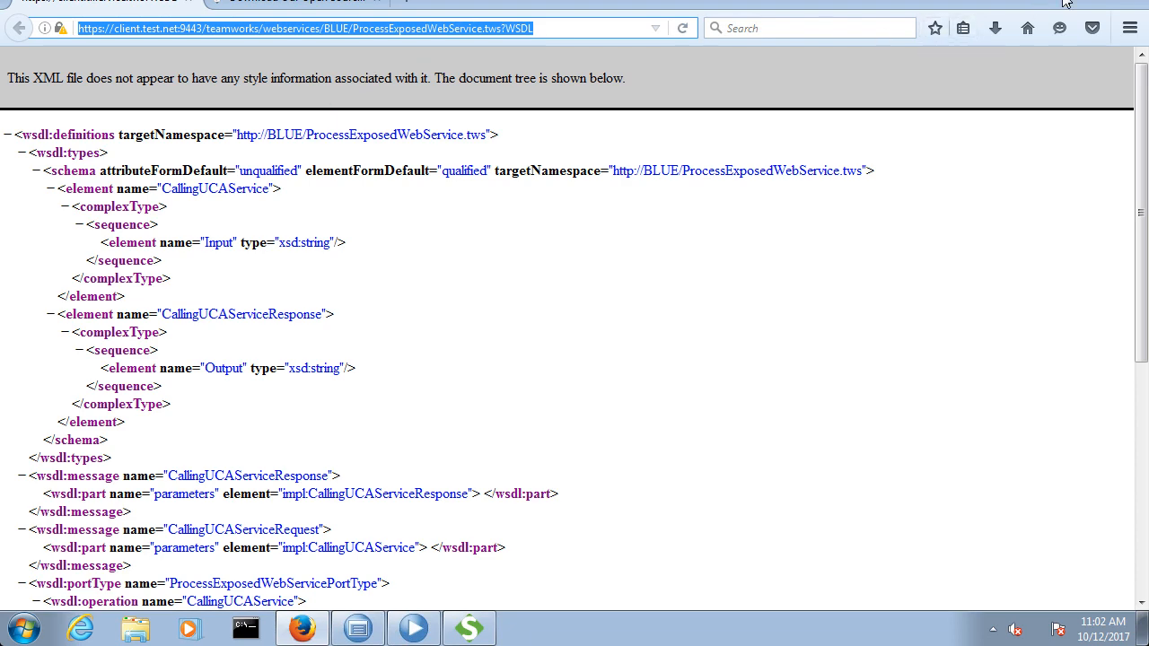
Step: Switch to SoapUI and create a new SOAP project named ProcessExposedWebService from the copied WSDL URL, with sample requests for all operations
key(alt+Tab)
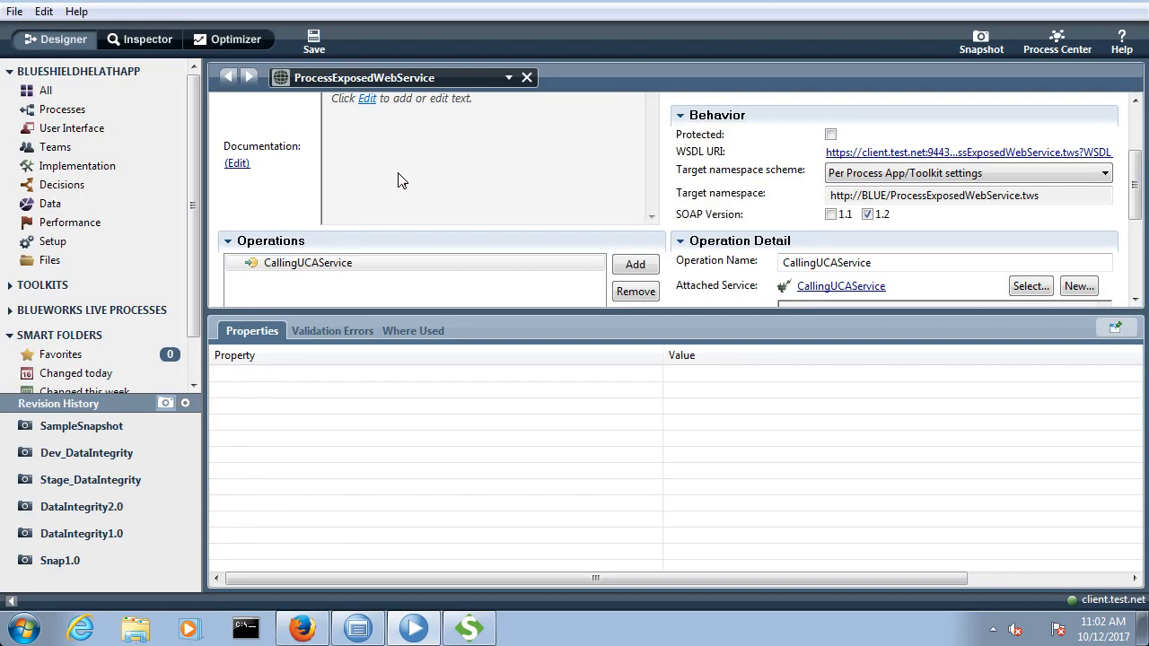
click(468, 628)
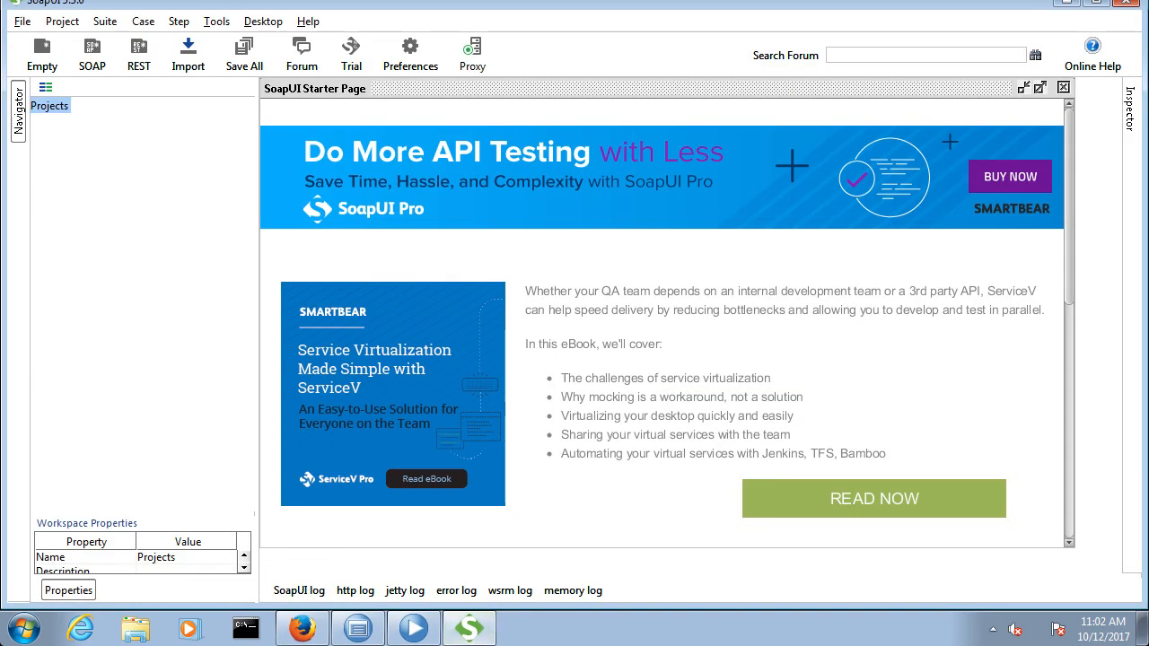
click(20, 22)
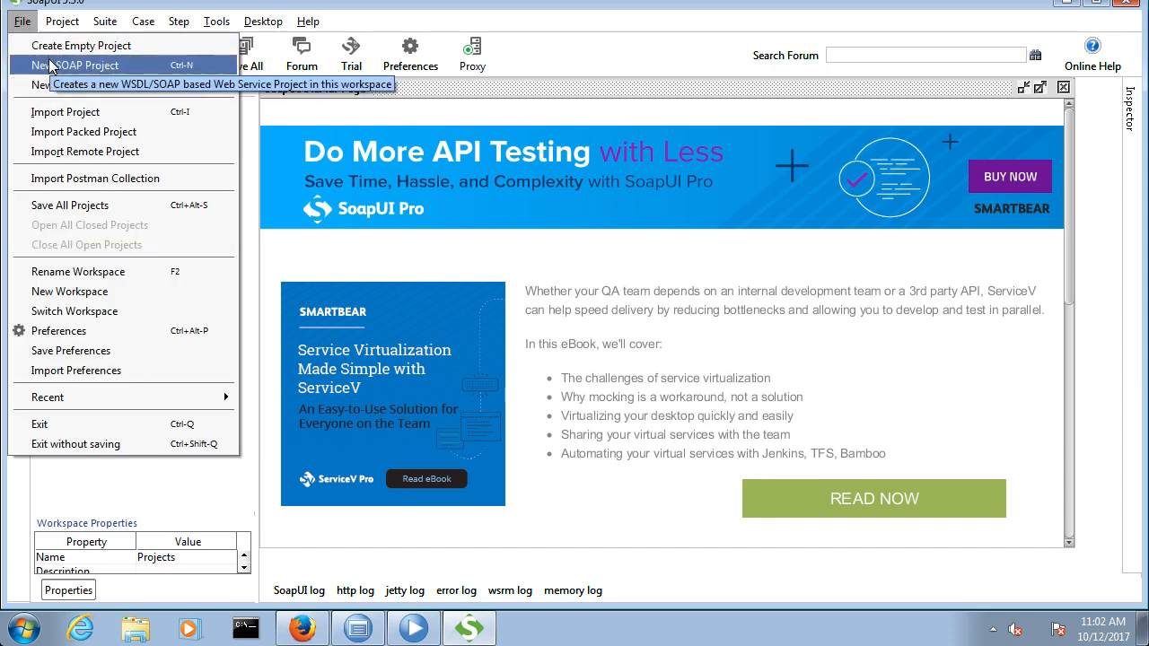
click(75, 66)
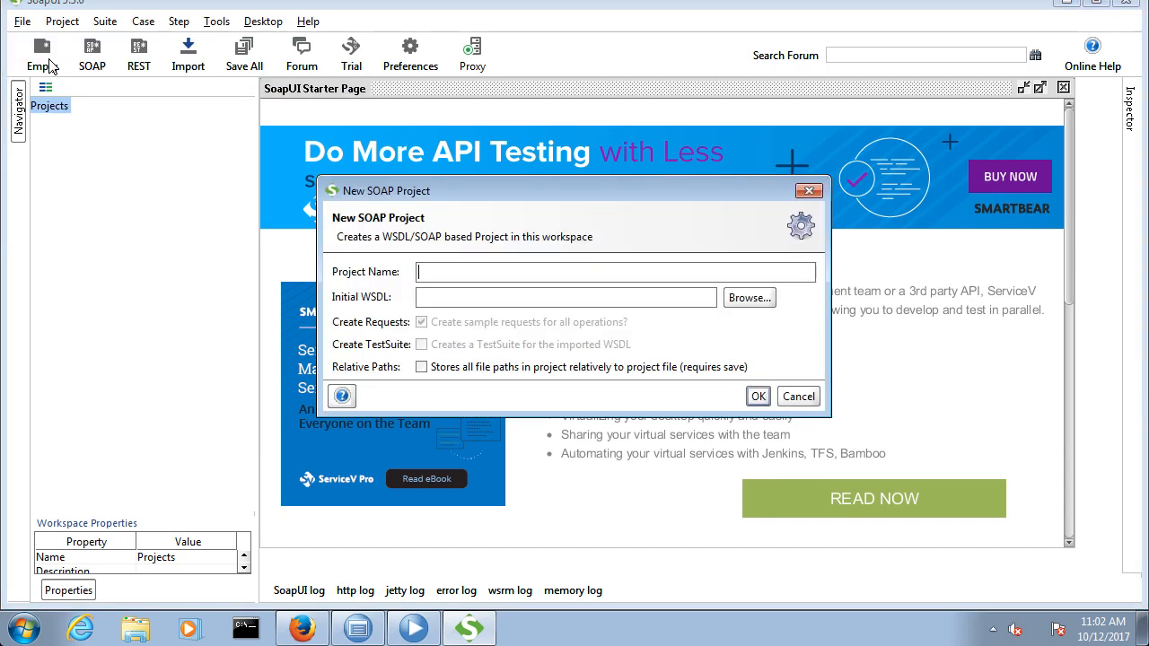
click(424, 298)
key(ctrl+v)
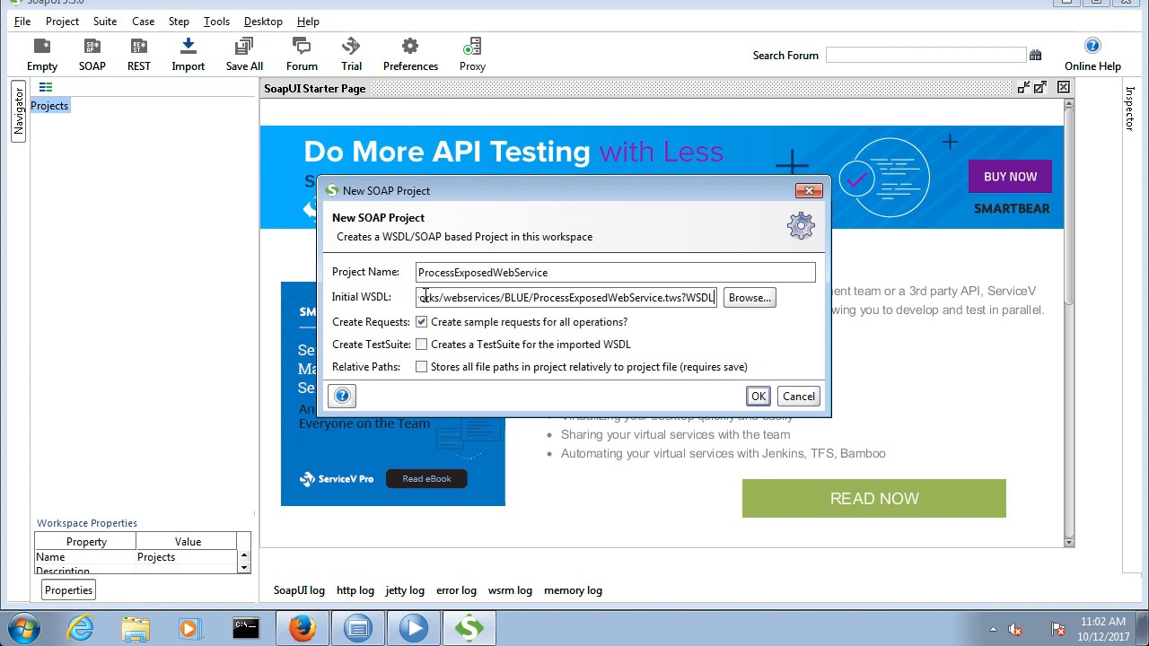
click(754, 401)
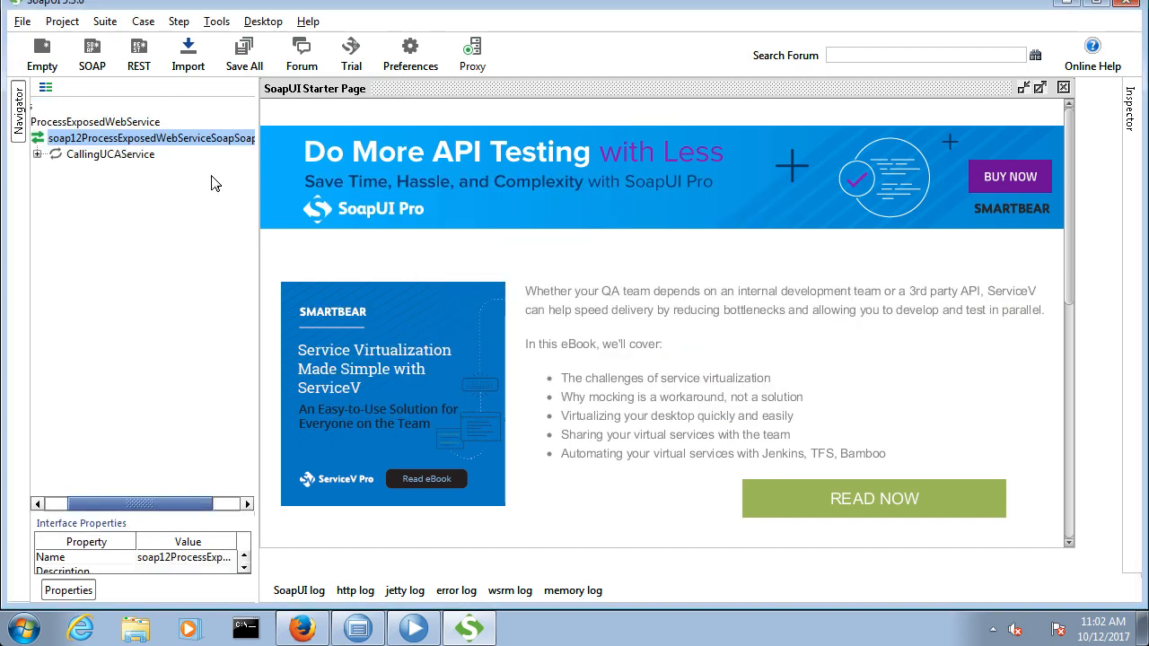
Step: Open Request 1 of the CallingUCAService operation and place the cursor at the Input element's placeholder value
click(36, 154)
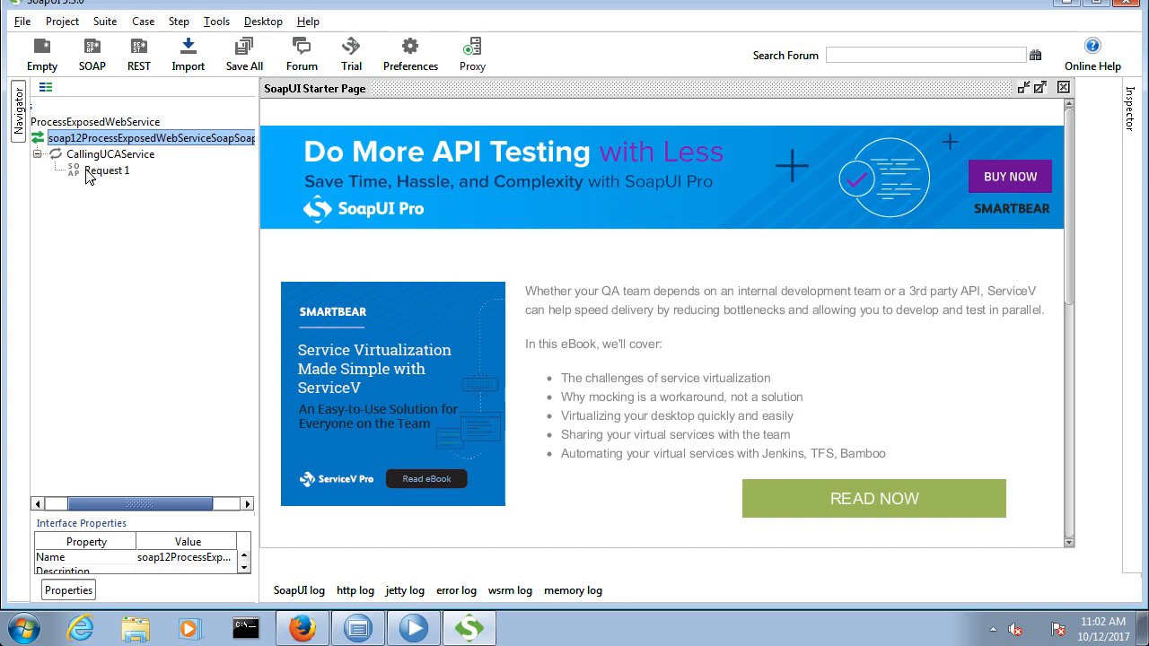
click(99, 170)
click(99, 170)
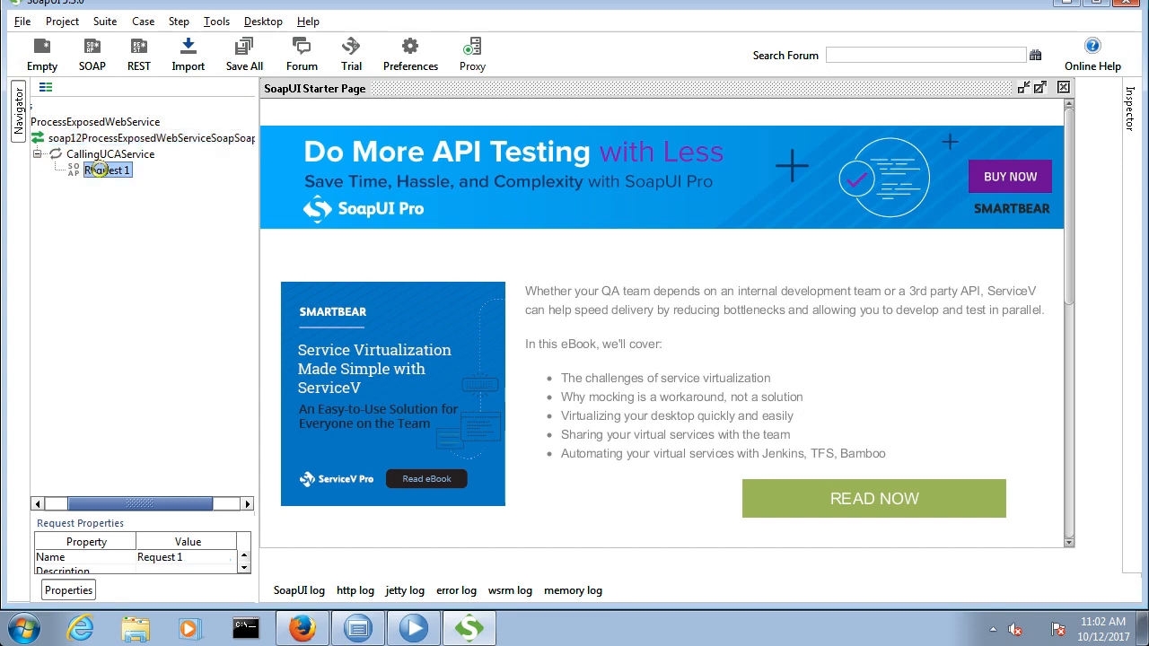
click(99, 169)
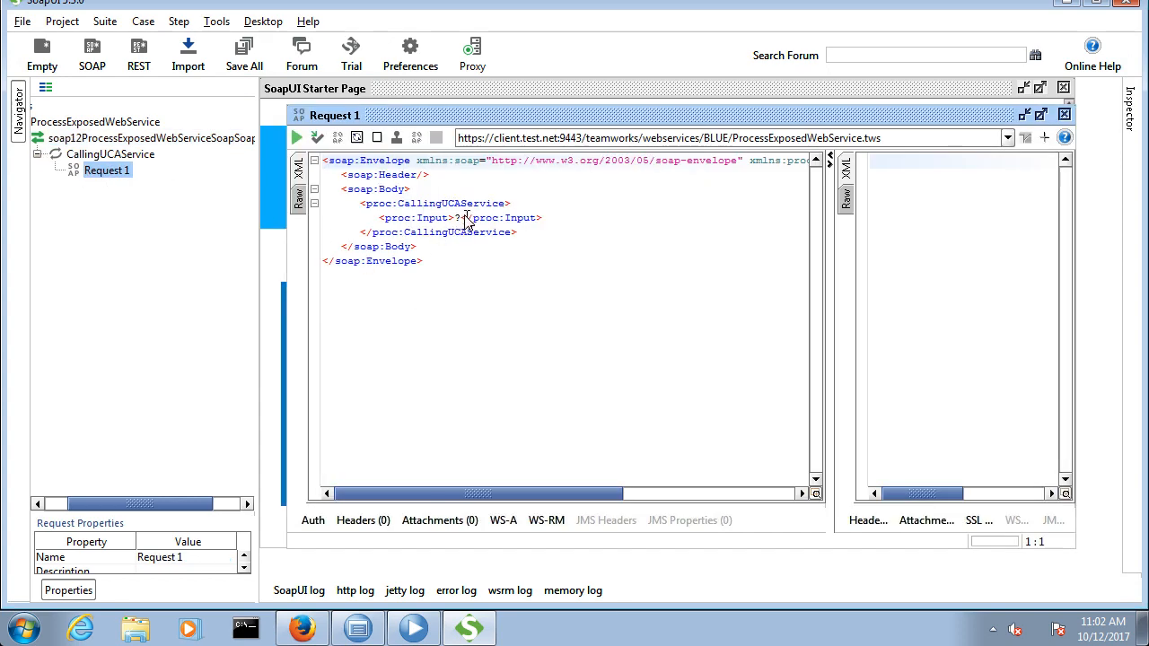
click(465, 218)
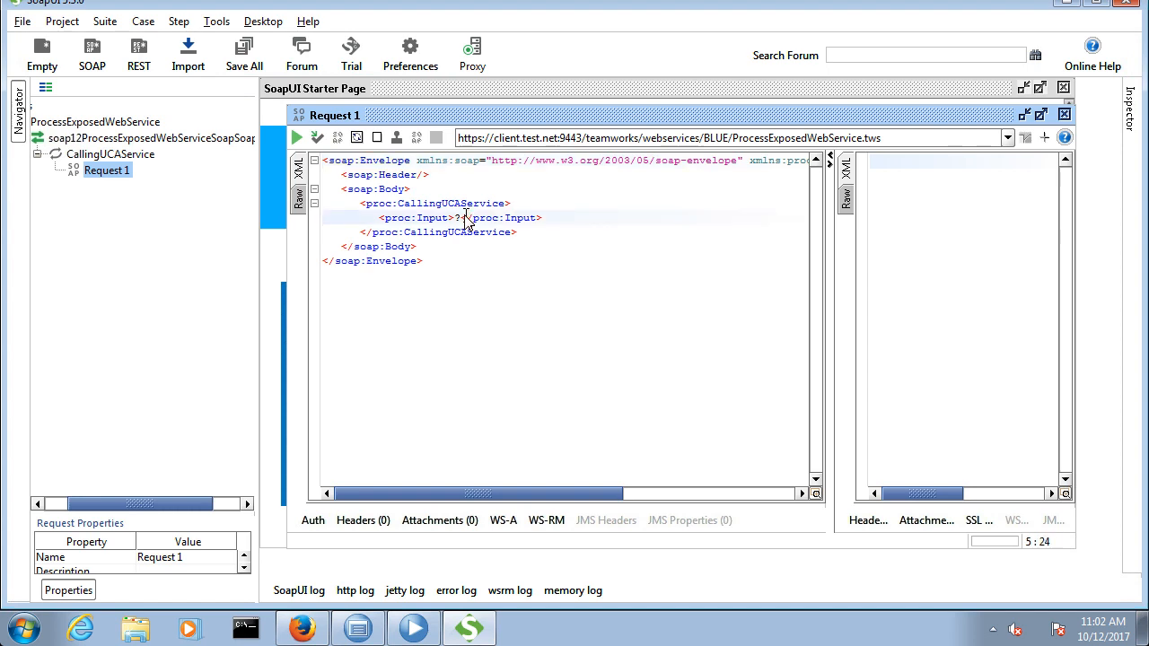
Step: Switch to Process Designer, open the LoggingBP process diagram and show it in the Inspector
click(415, 632)
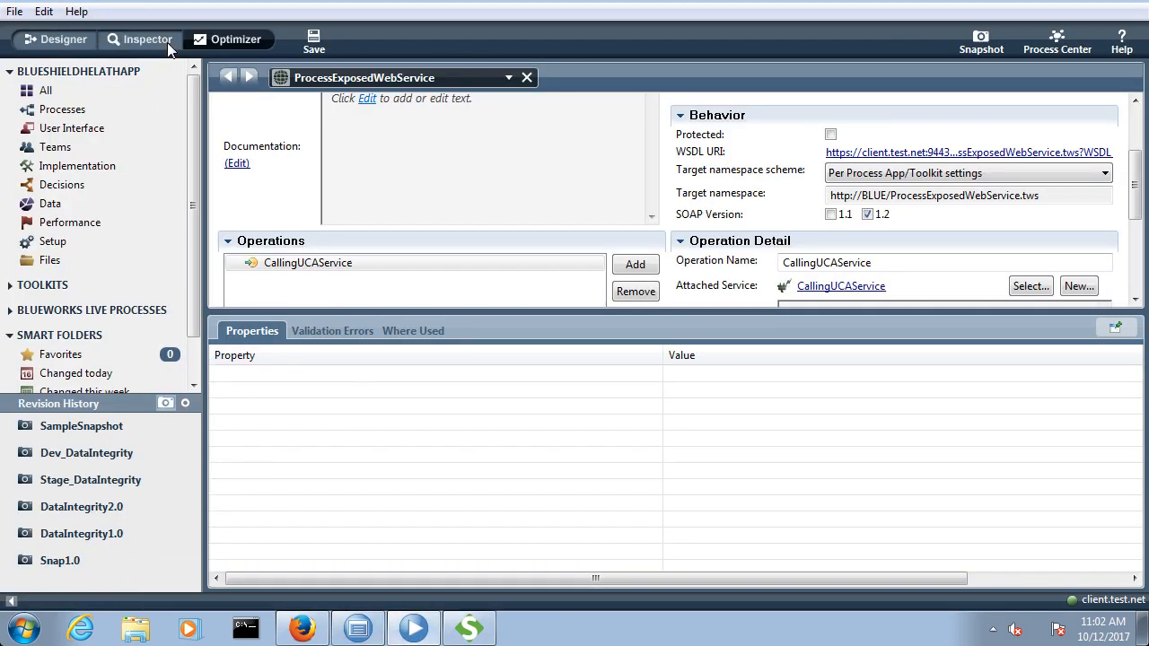
click(169, 45)
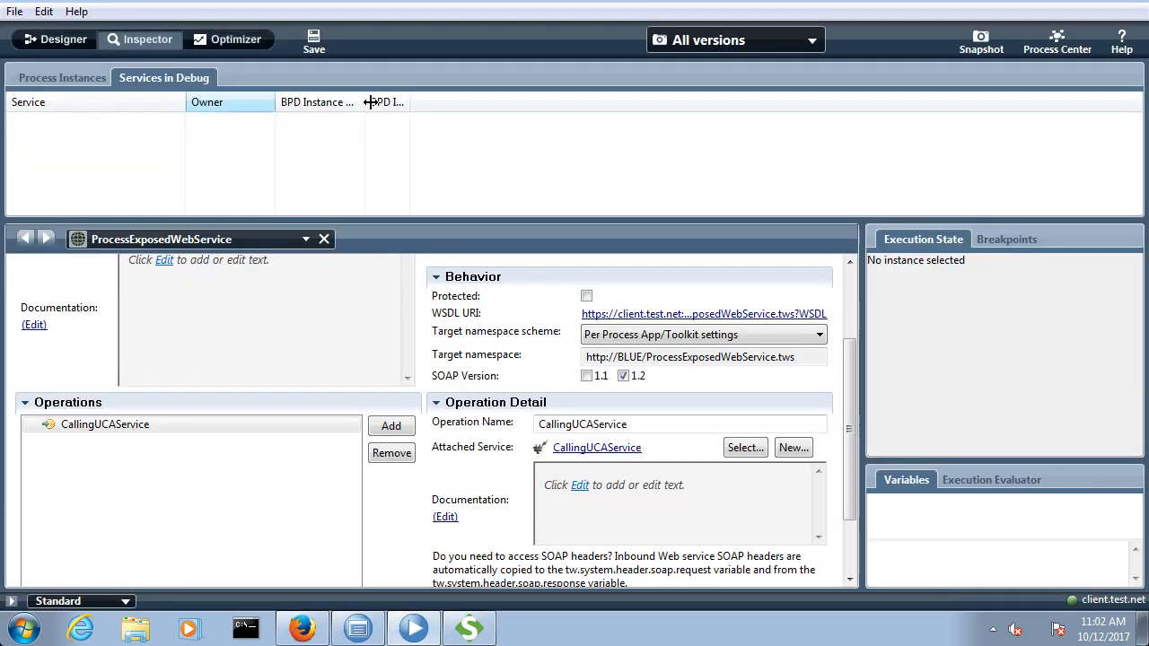
click(62, 41)
click(104, 111)
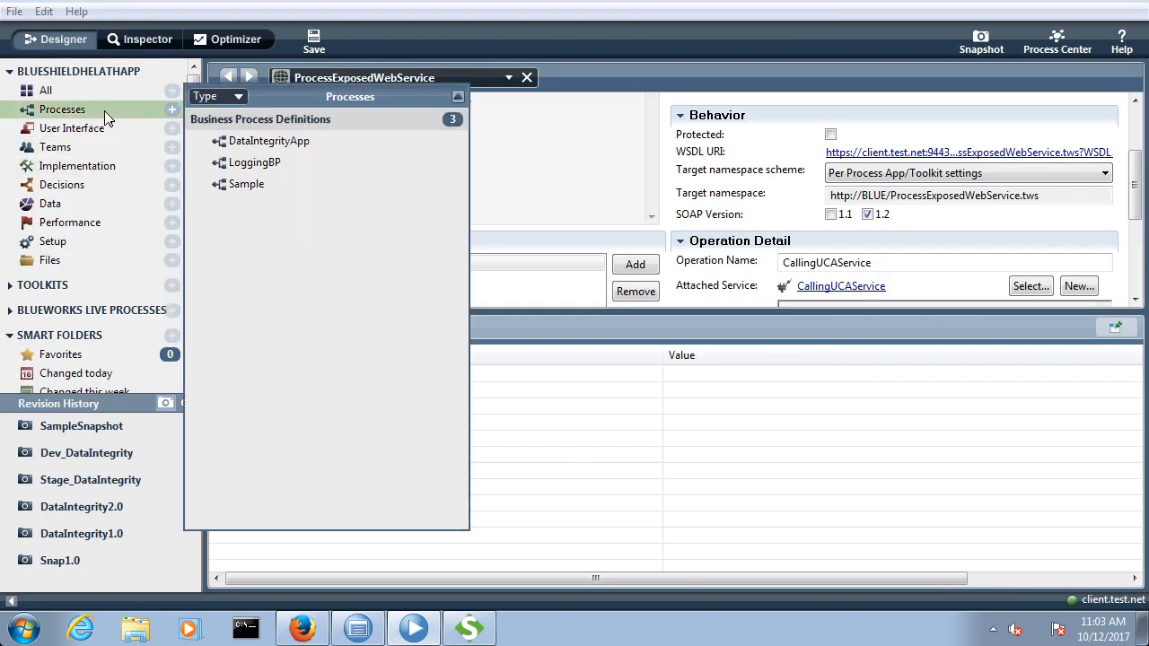
click(253, 167)
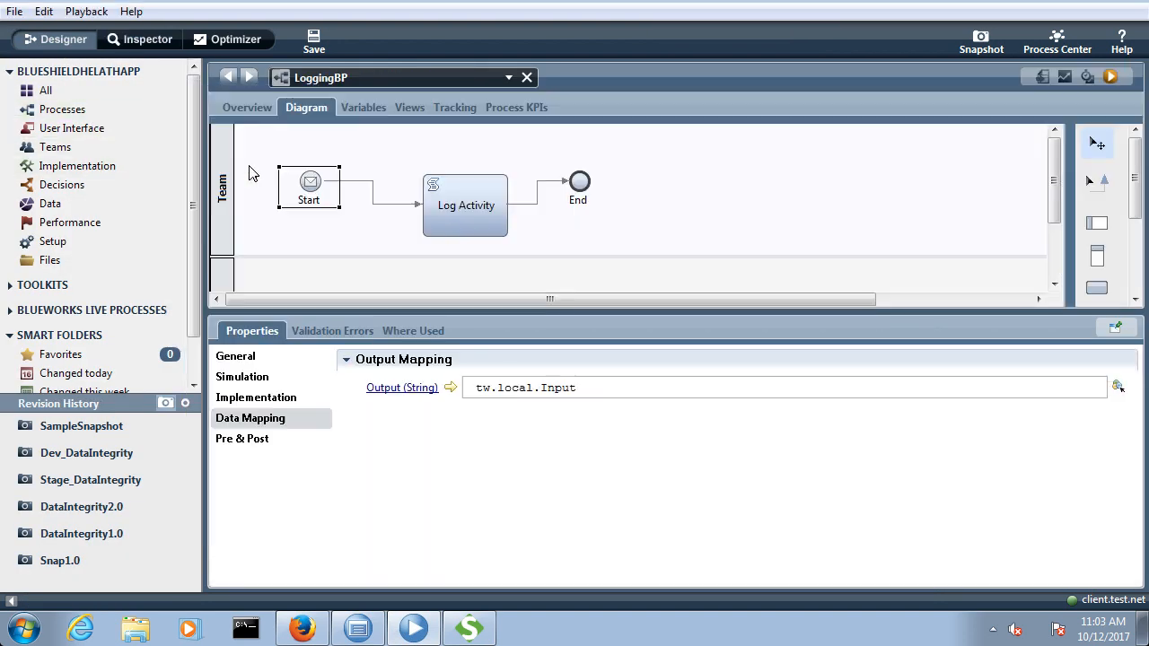
click(140, 42)
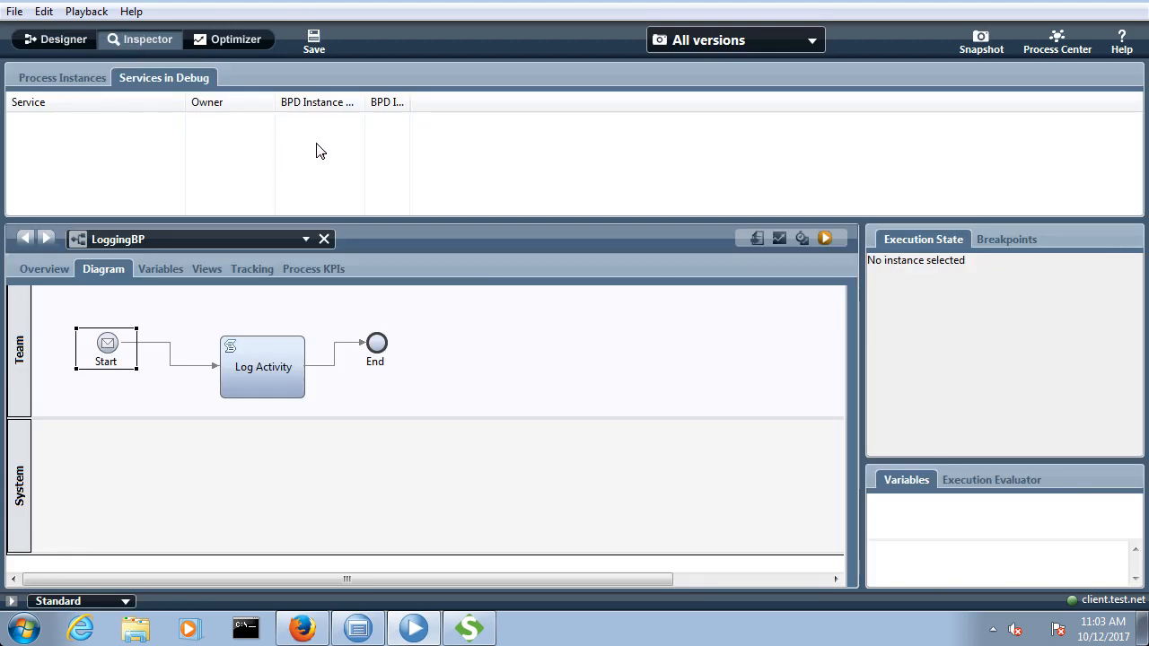
Step: Return to SoapUI, replace the Input placeholder in Request 1 with a person's first name, and submit the request
click(469, 628)
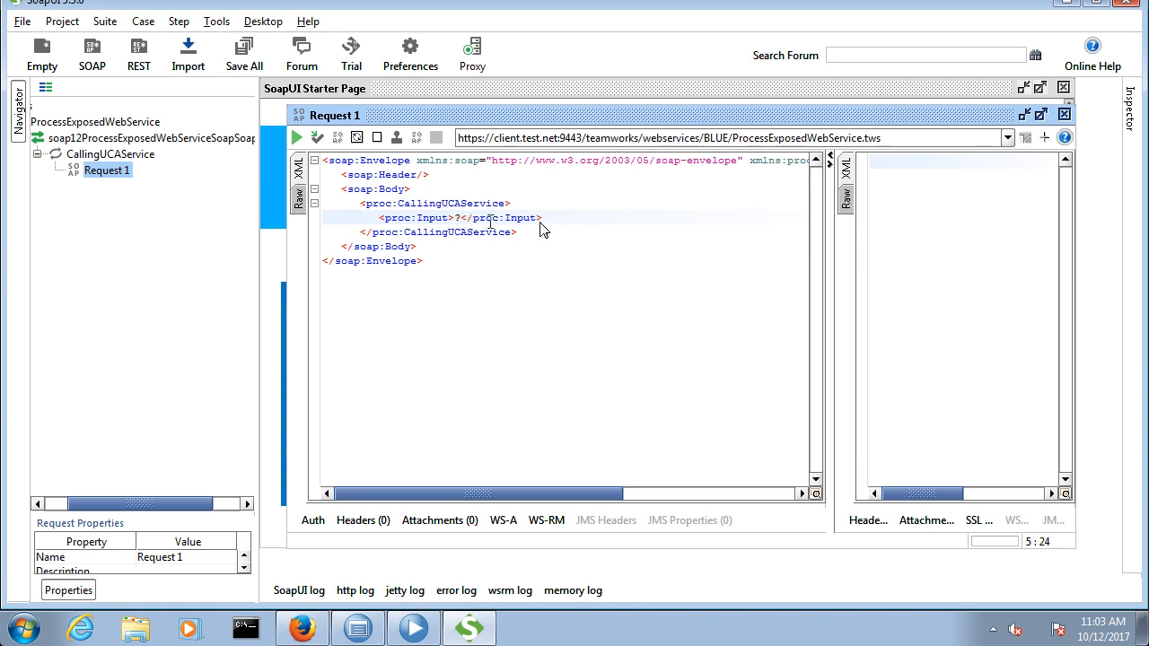
key(BackSpace)
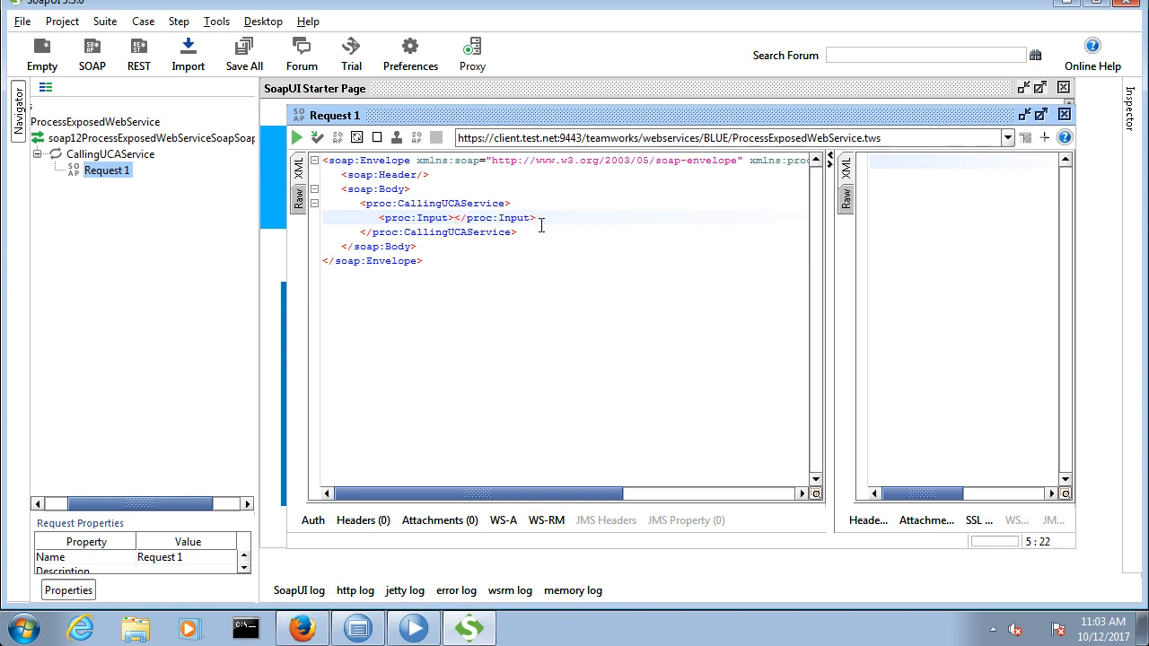
text(Mohit)
click(297, 139)
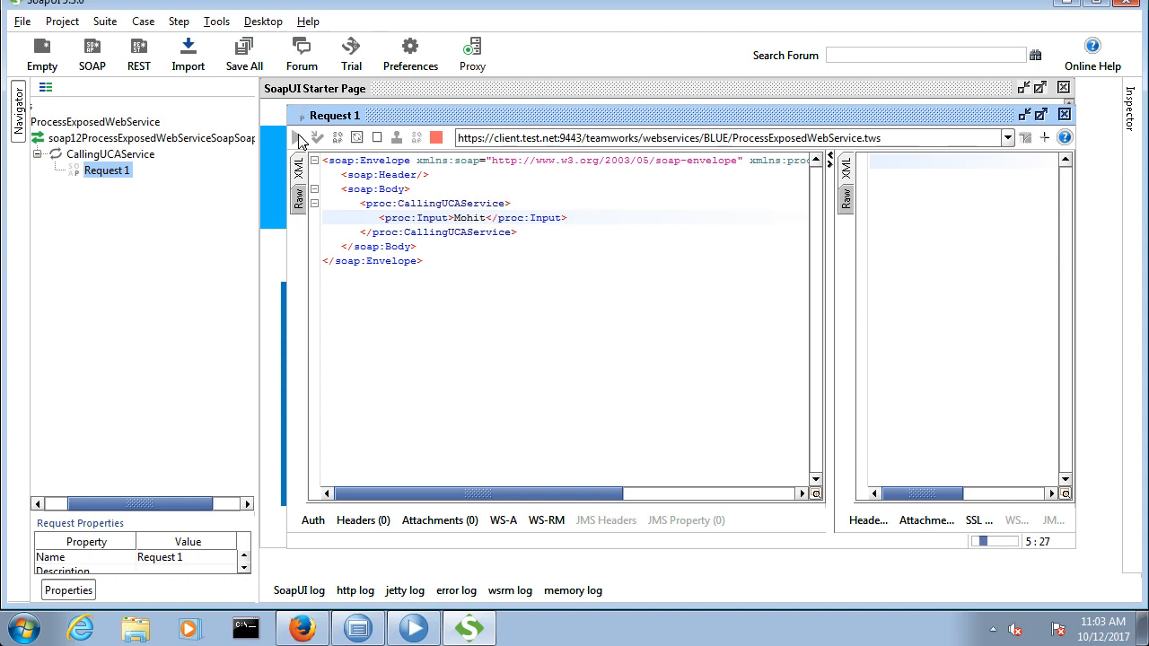
Step: Maximize the Request 1 window and examine the SOAP response envelope
double_click(352, 119)
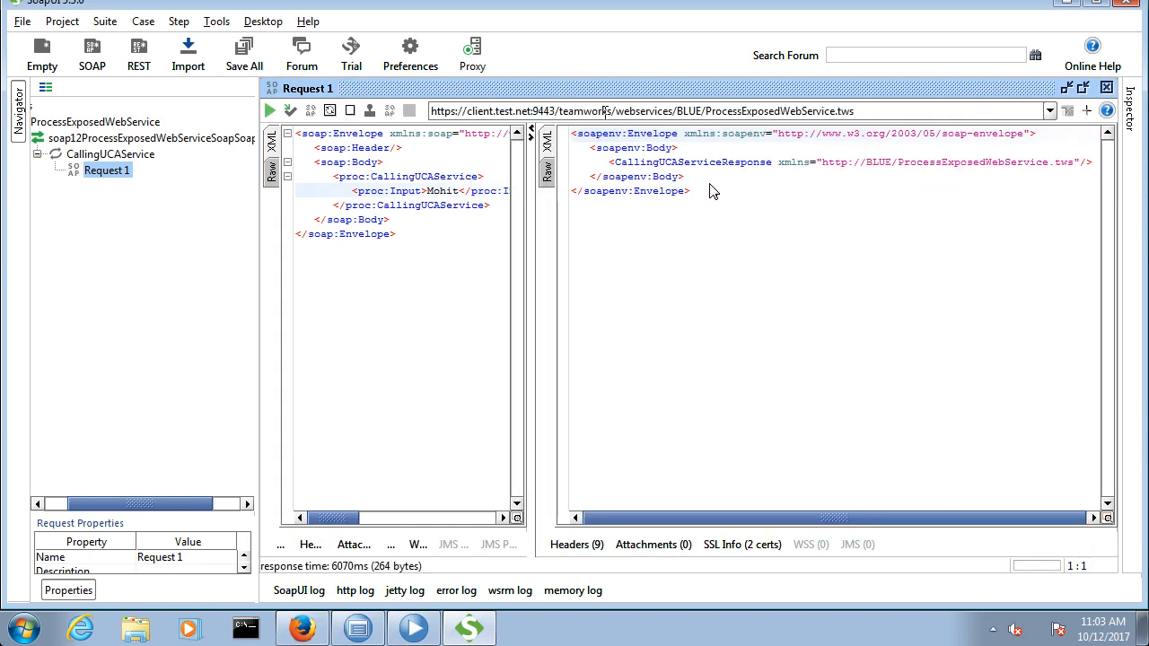
drag(702, 197, 571, 135)
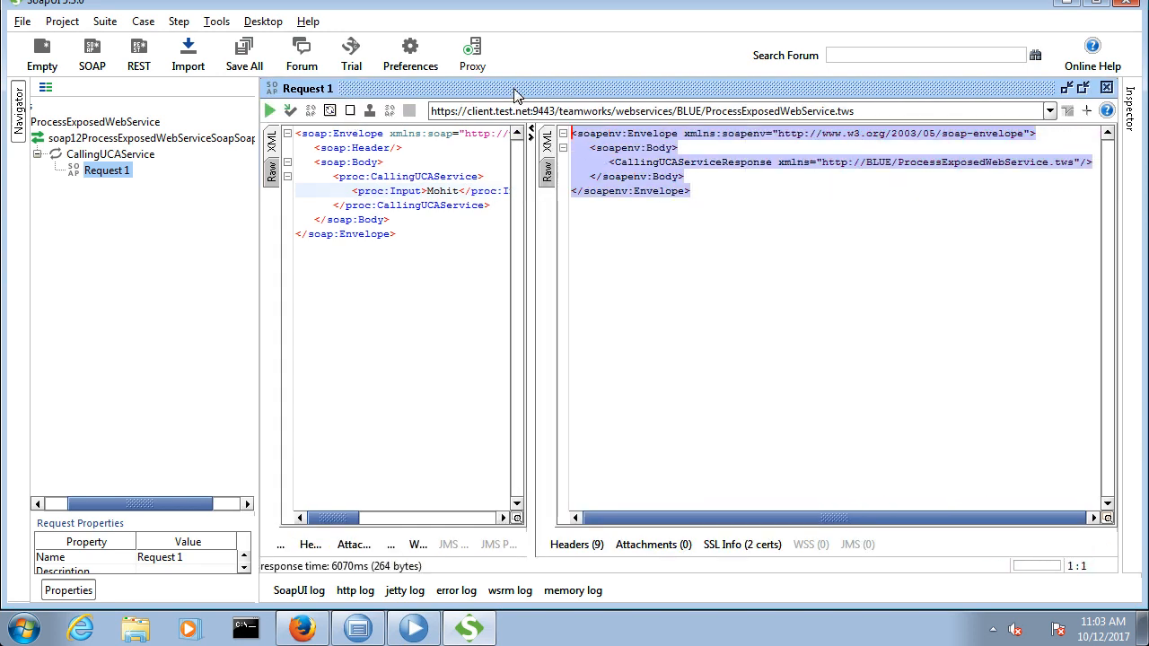
click(692, 210)
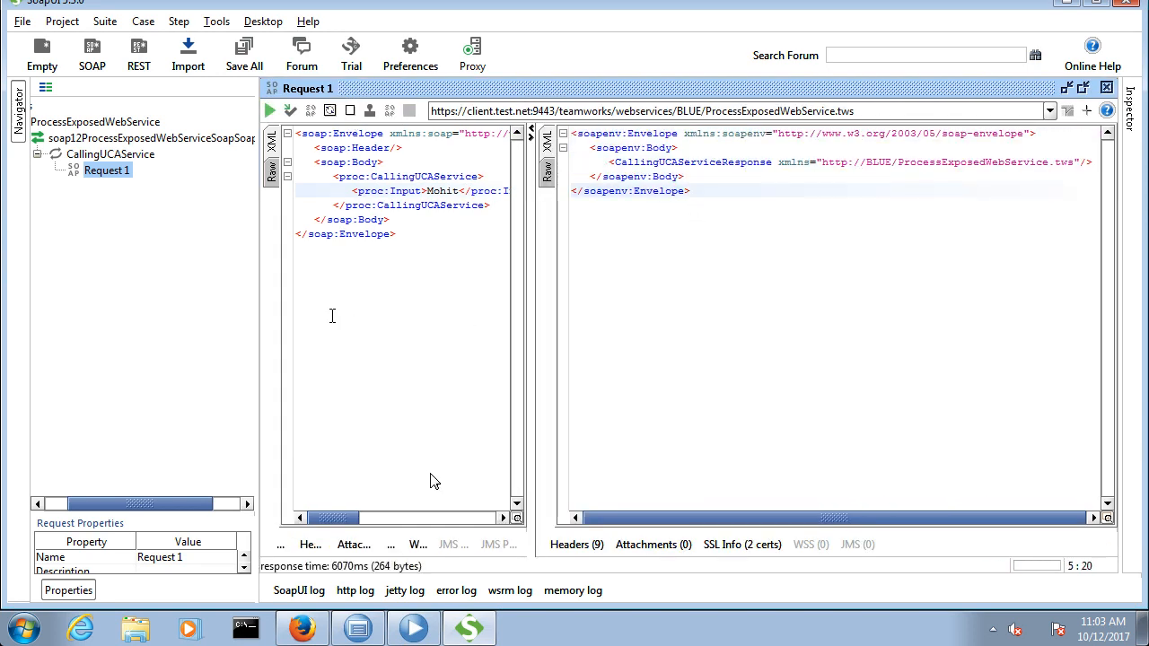
Step: Switch to Process Designer, list the process instances in the Inspector and select the LoggingBP instance to check its execution state
click(414, 629)
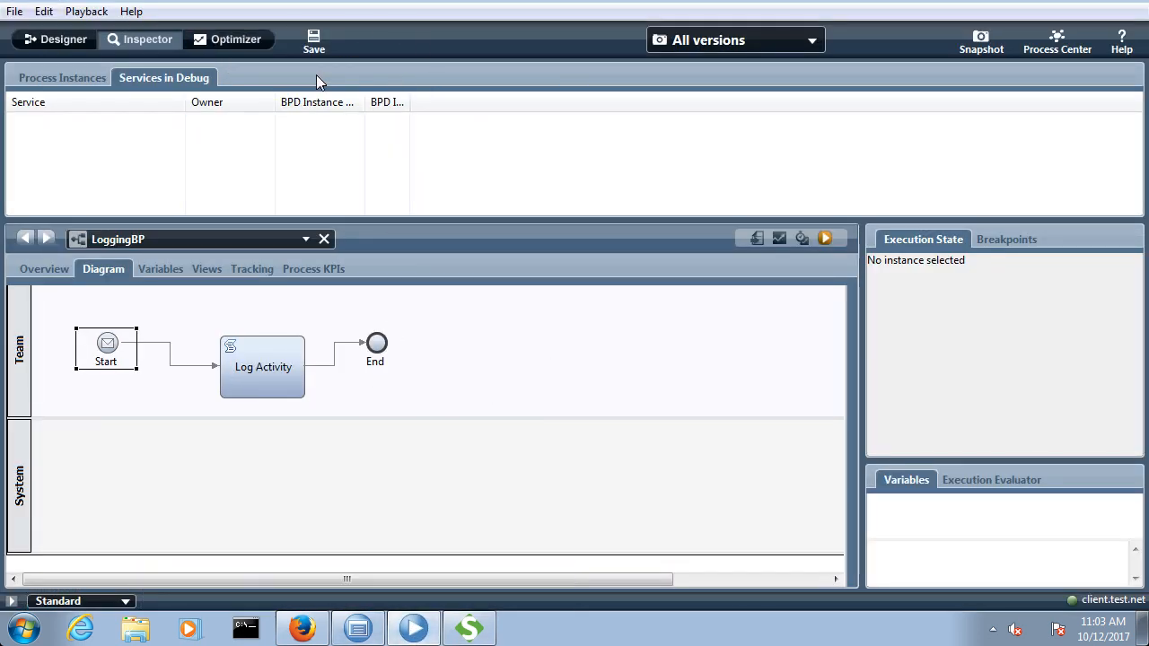
click(86, 38)
click(135, 40)
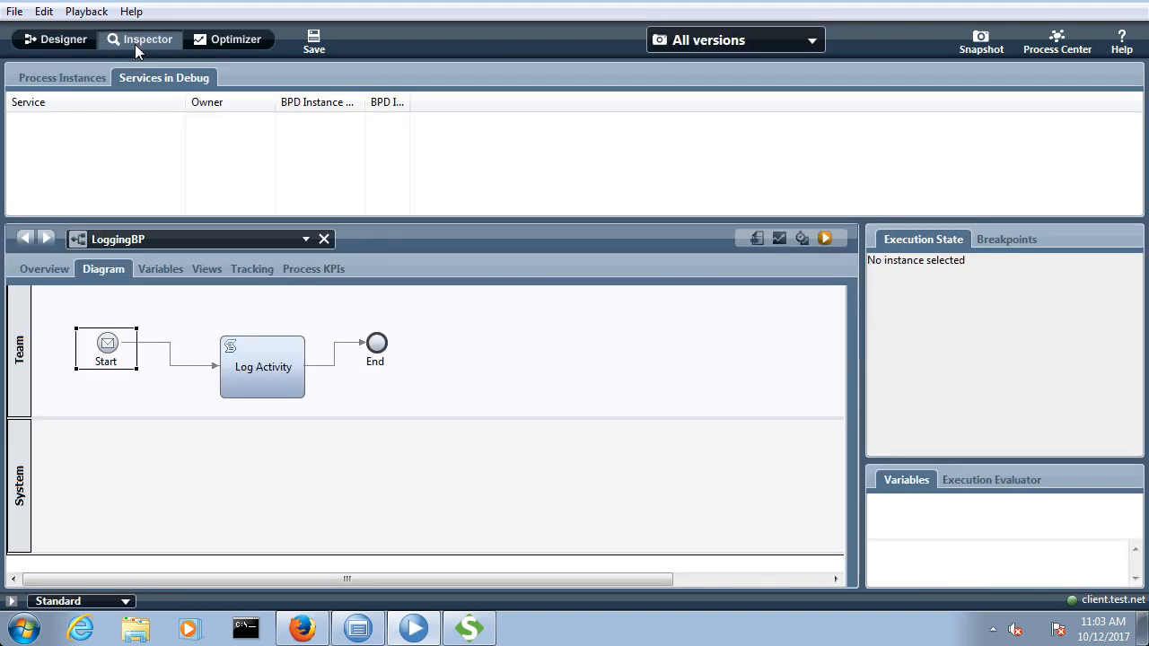
click(87, 80)
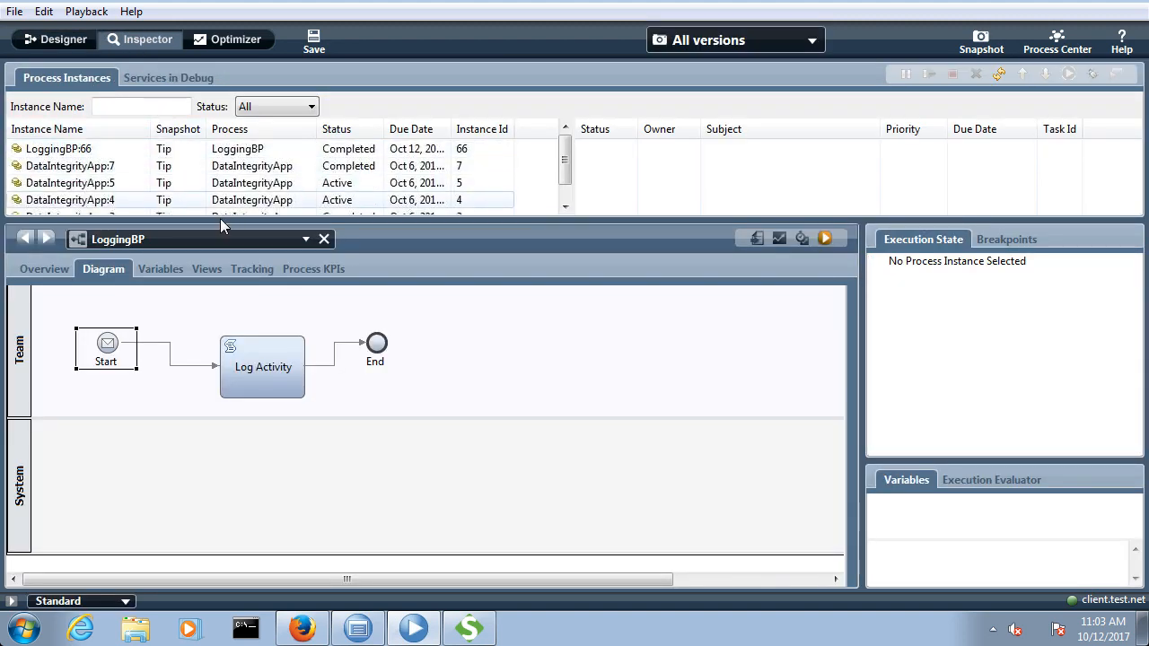
click(174, 165)
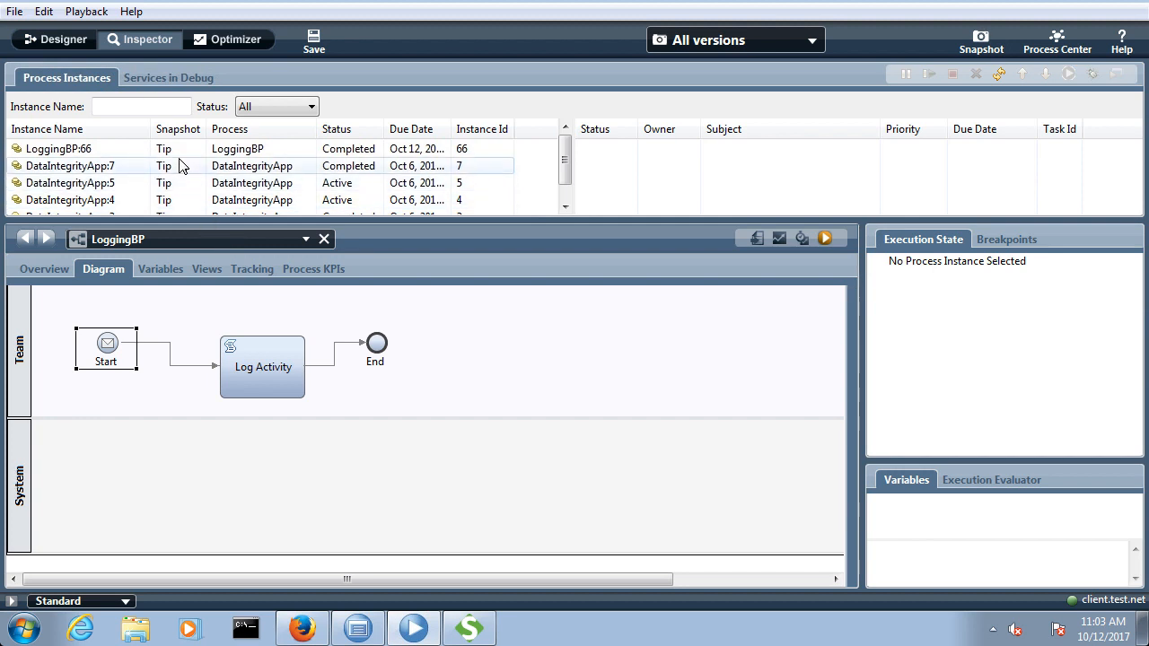
click(147, 148)
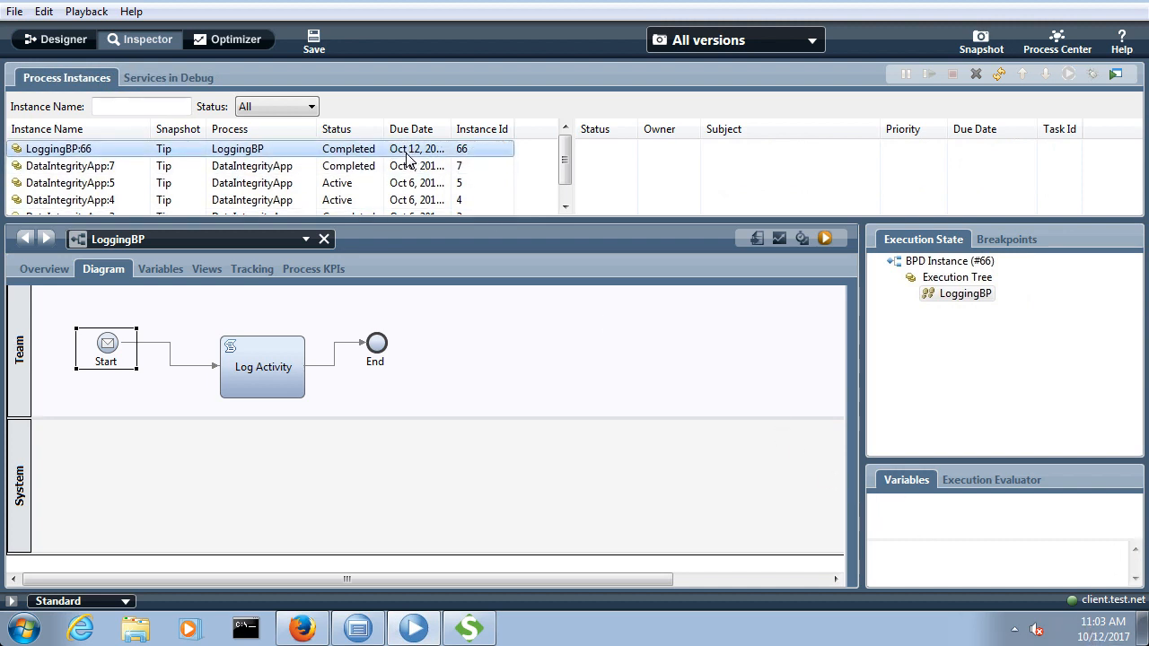
click(259, 154)
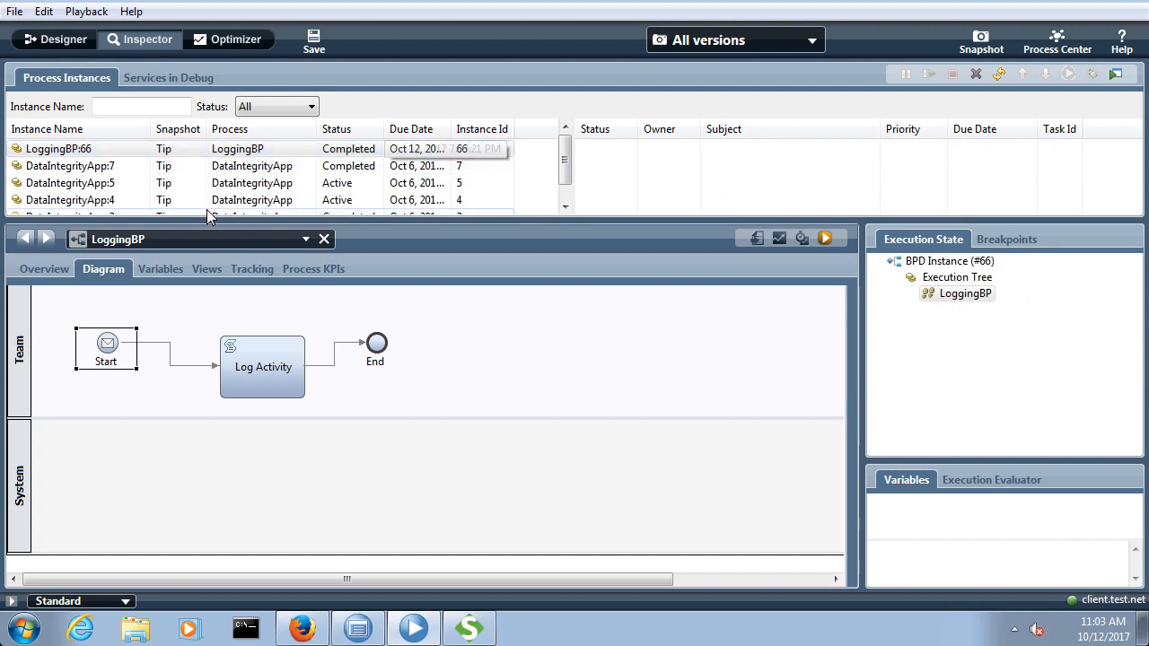
Step: Switch to Windows Explorer and open the folder C:\IBM\BPM\v8.5\profiles
click(17, 629)
click(280, 393)
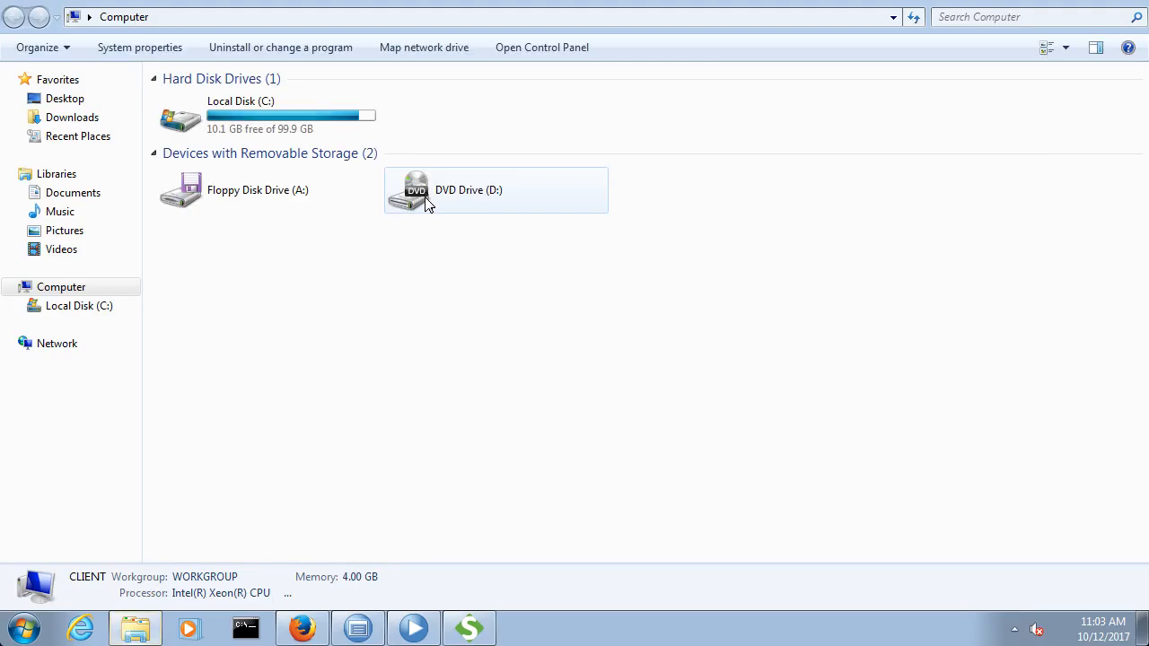
double_click(291, 137)
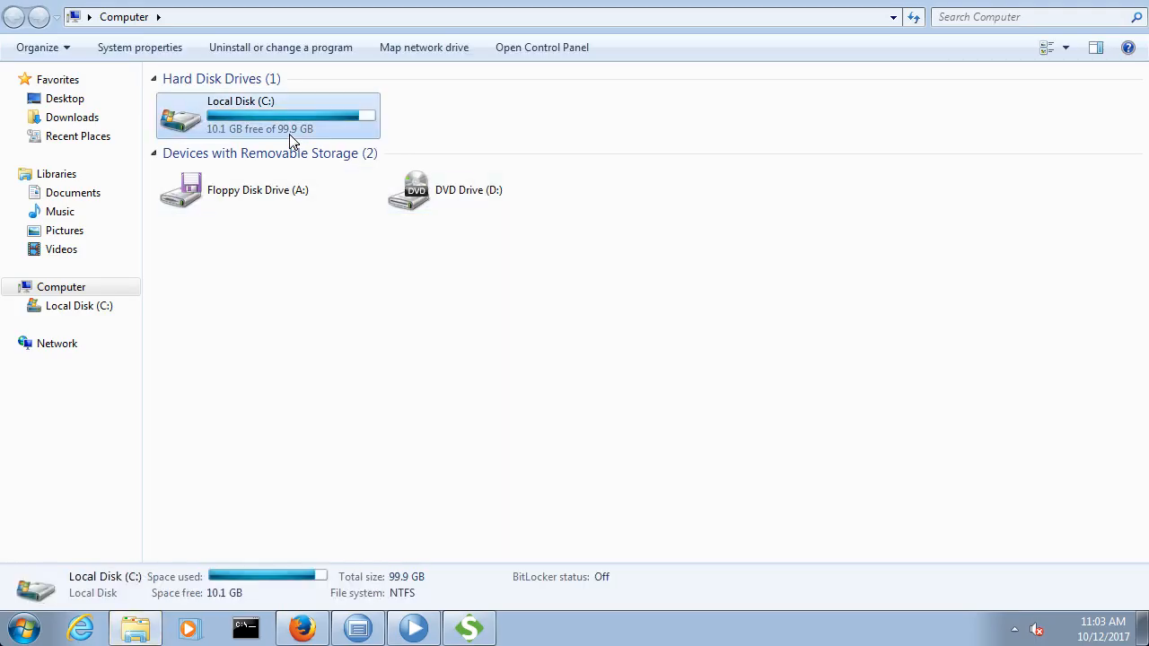
double_click(235, 139)
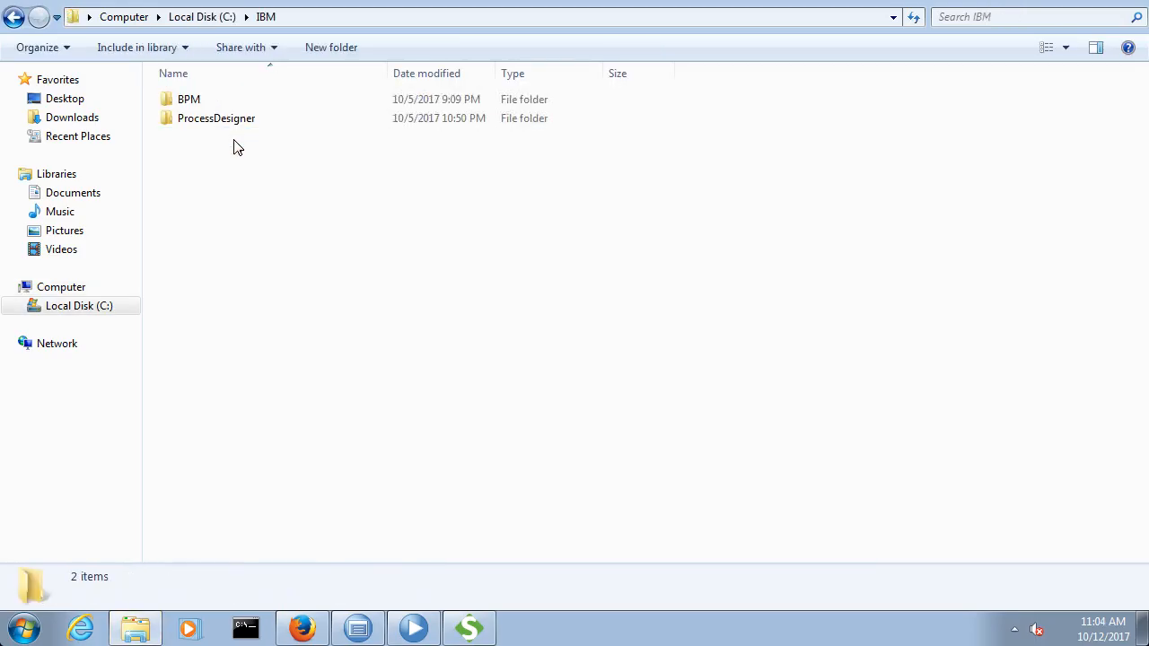
click(240, 100)
double_click(240, 100)
click(225, 103)
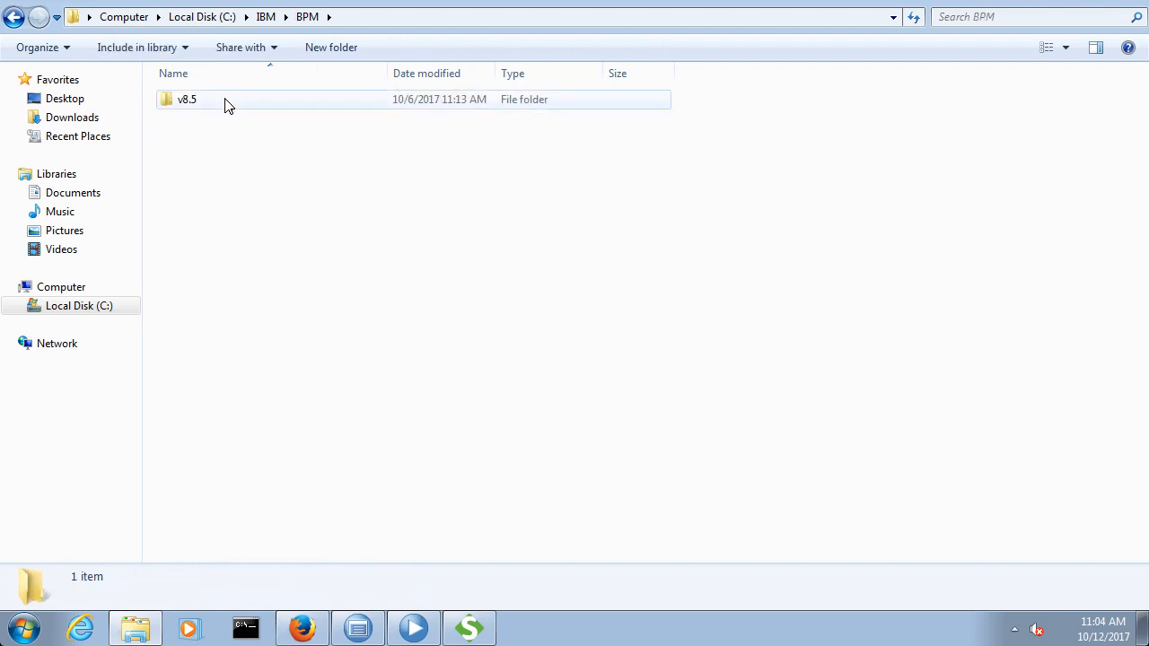
double_click(226, 103)
click(235, 179)
key(p)
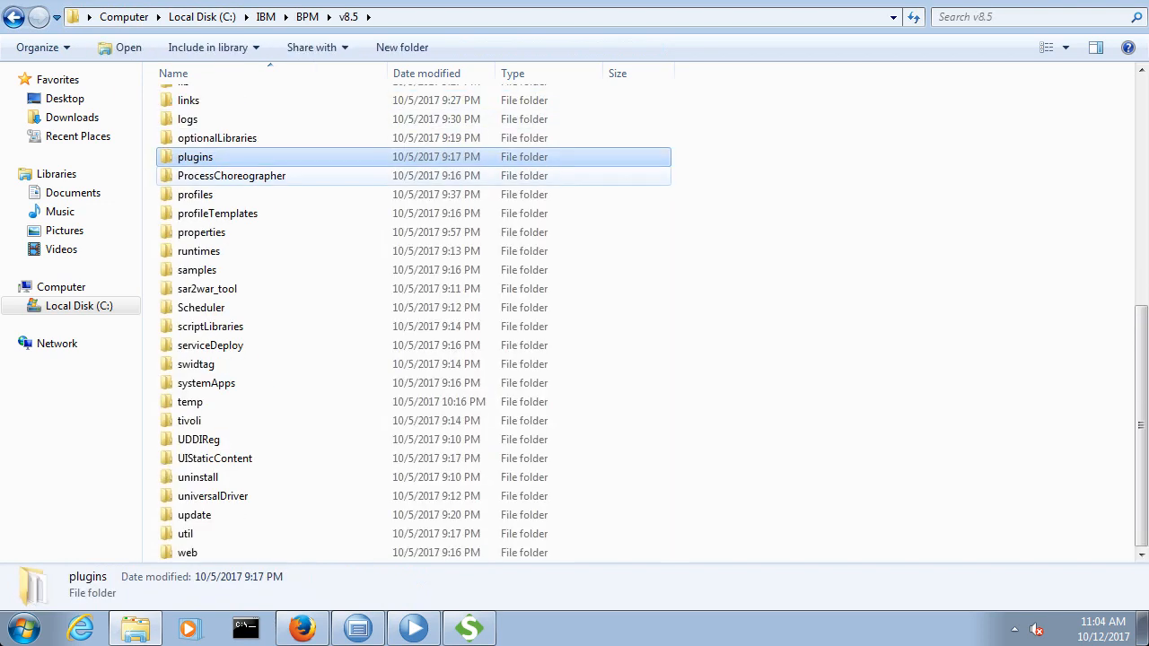
double_click(216, 193)
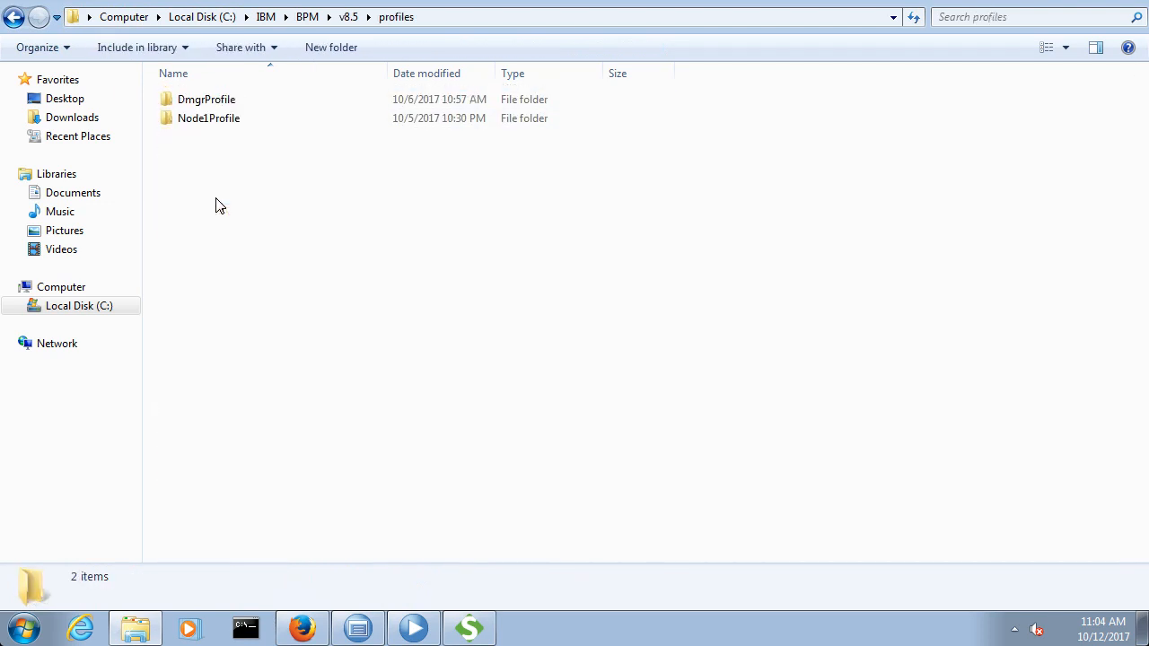
Step: Open the SingleClusterMember1 log folder inside Node1Profile\logs
double_click(230, 118)
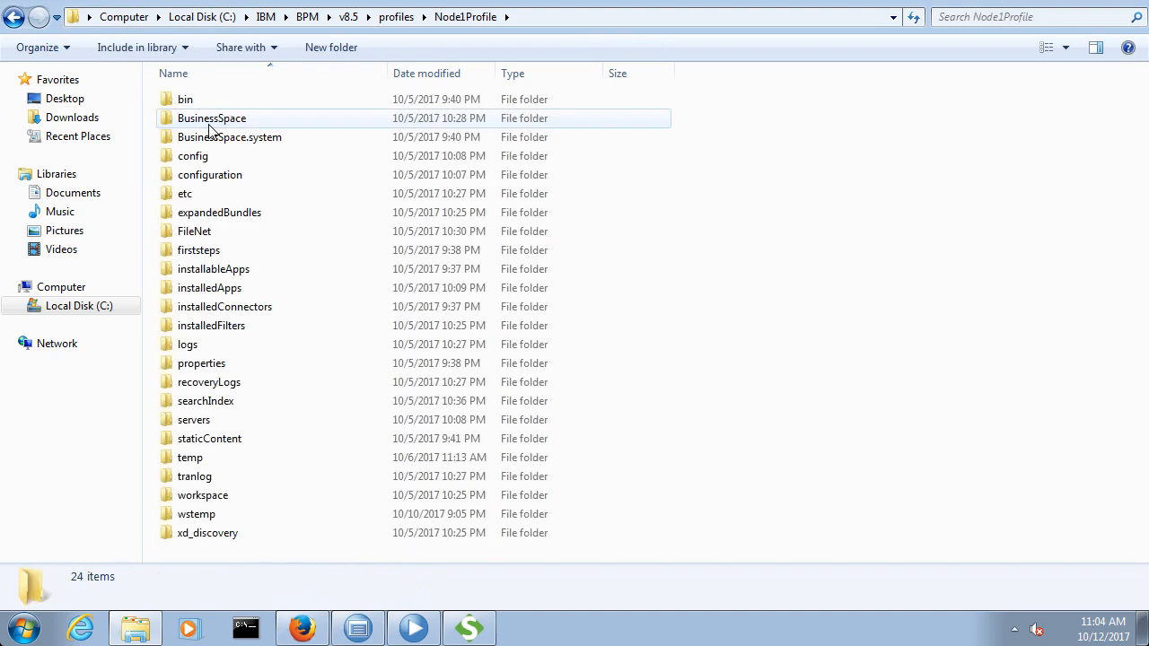
click(216, 231)
key(l)
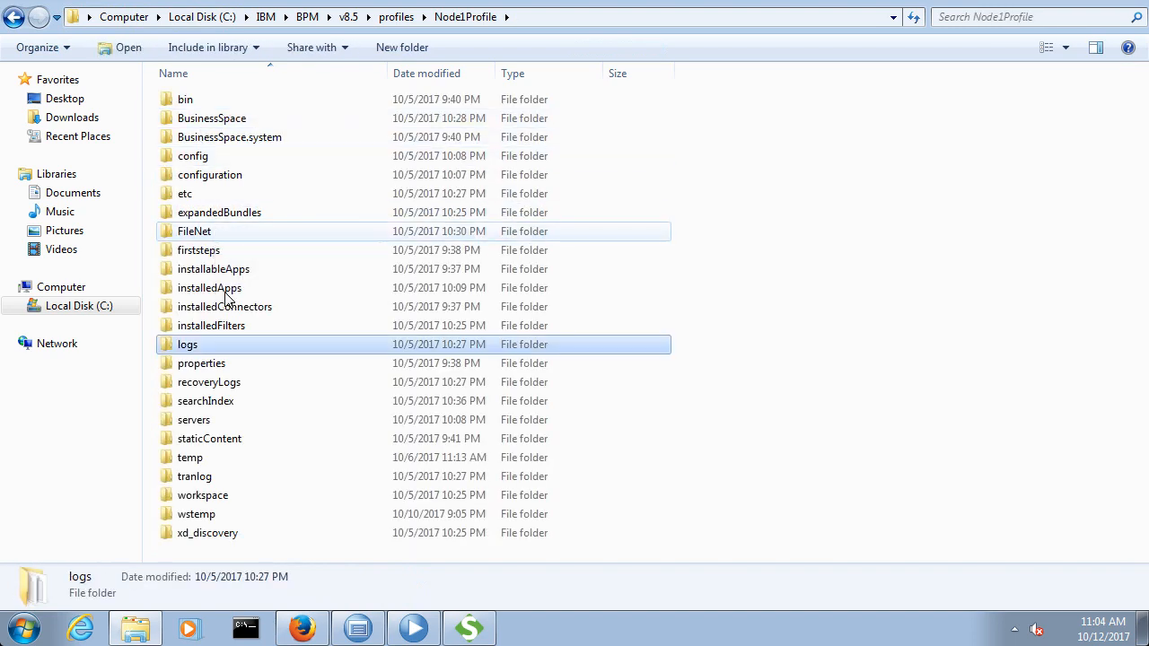
key(Return)
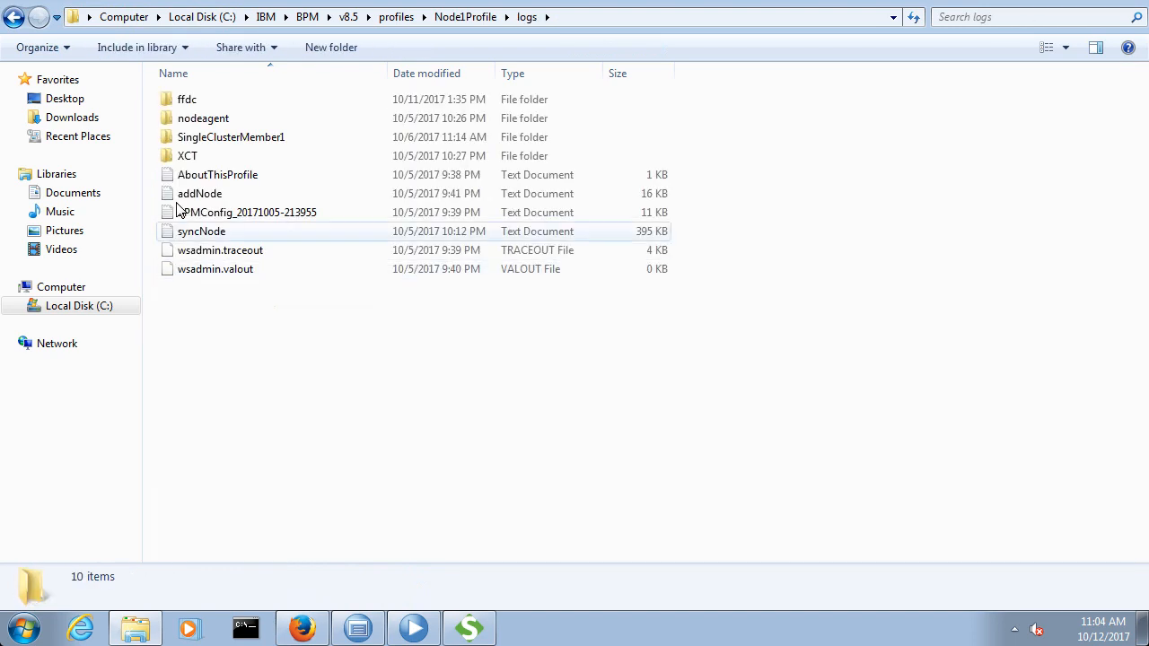
double_click(214, 139)
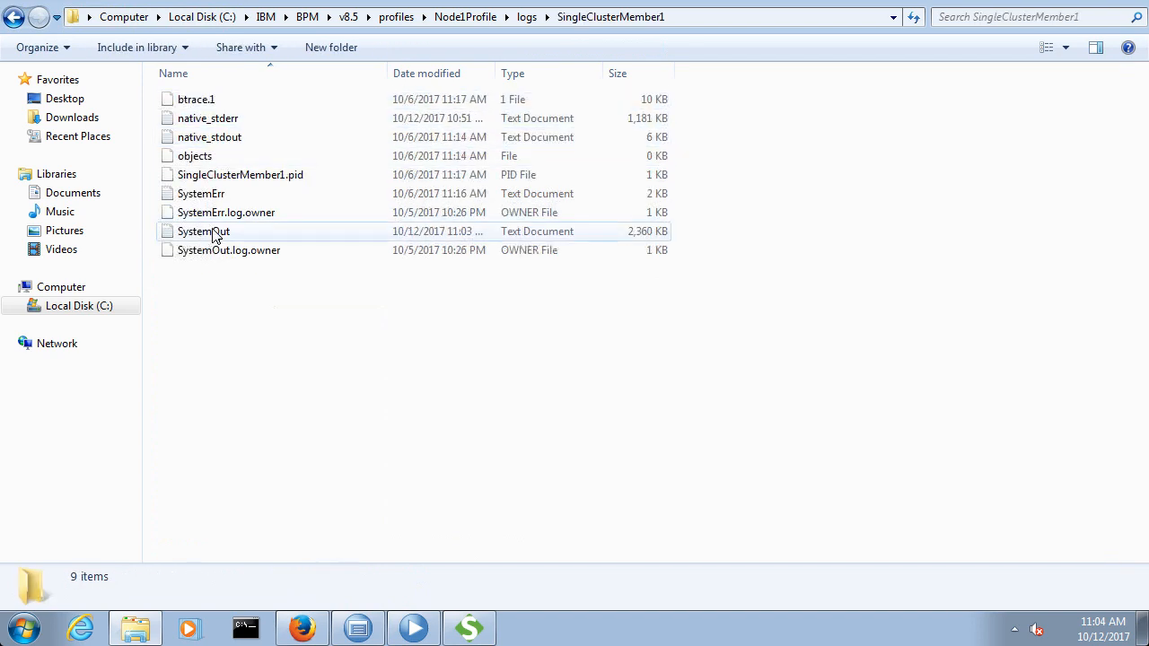
Step: Open the SystemOut log file in Notepad++ and maximize its window
click(214, 233)
right_click(214, 234)
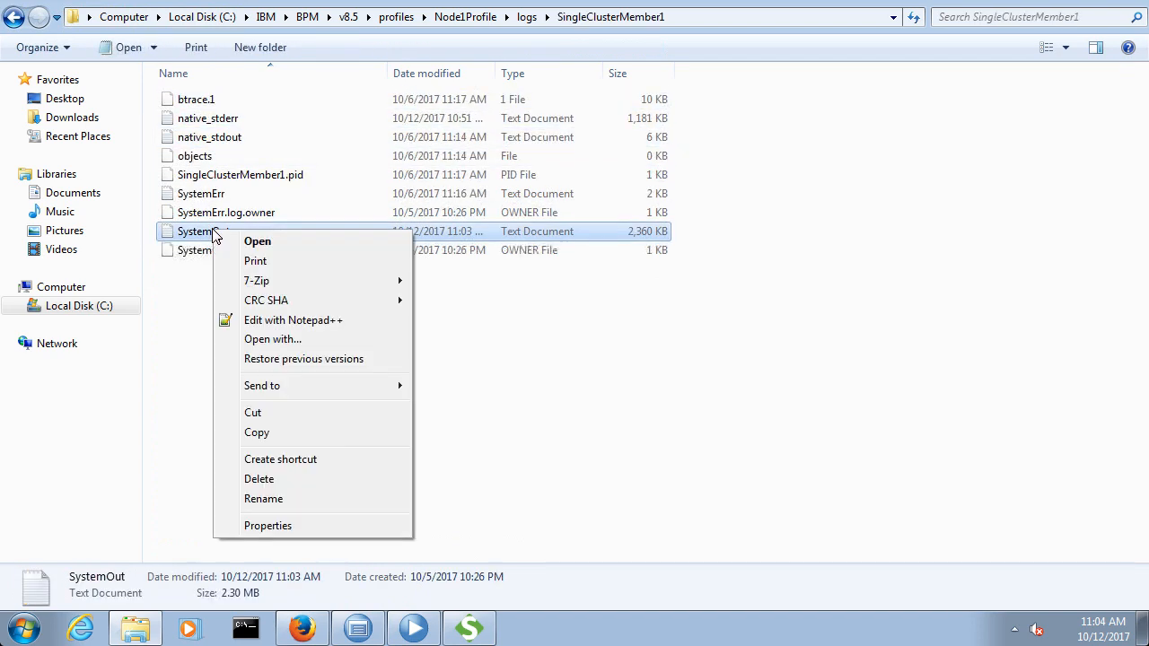
click(255, 319)
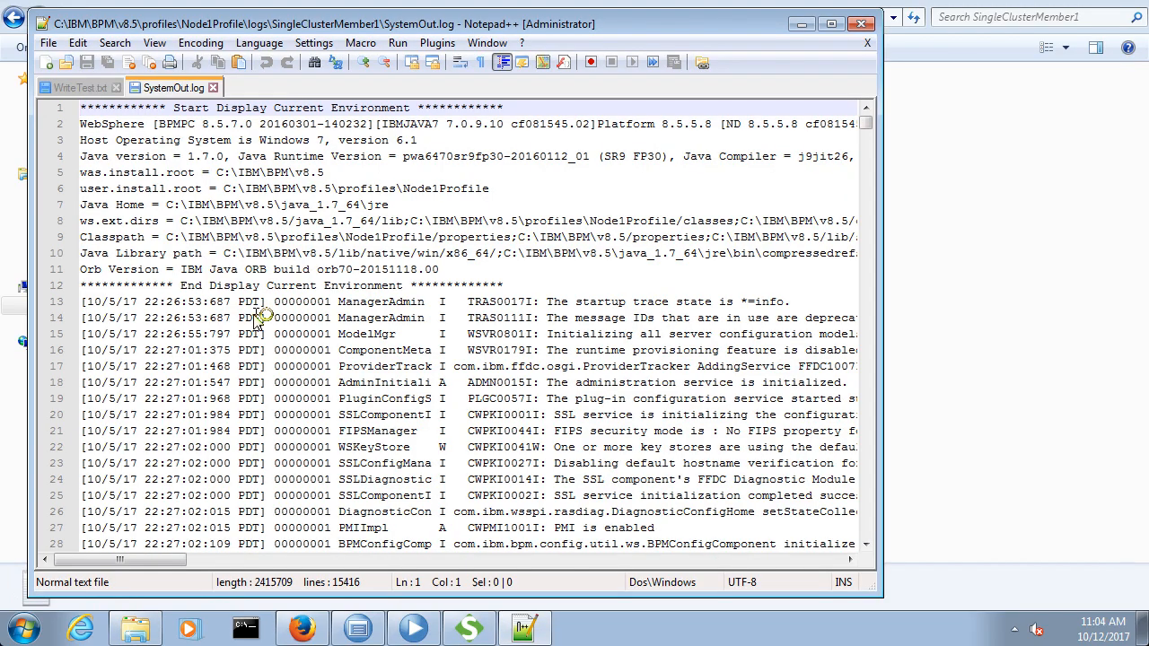
click(831, 24)
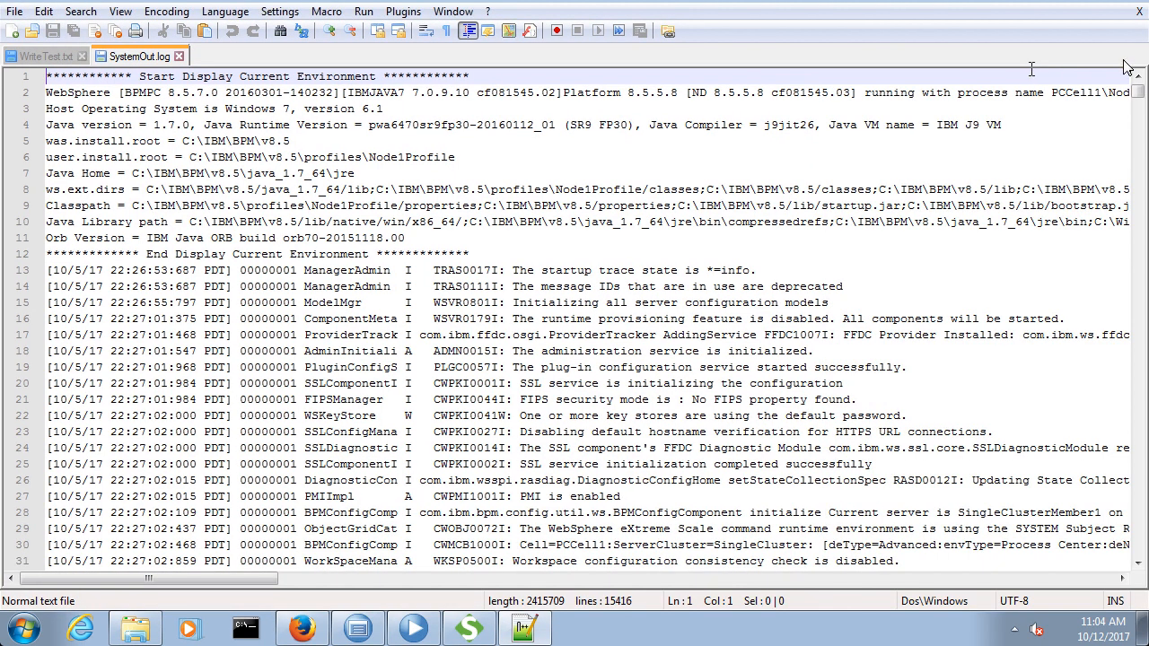
Step: Go to the end of SystemOut.log and select the message text of the last logger entry to check it
drag(1138, 90, 1138, 430)
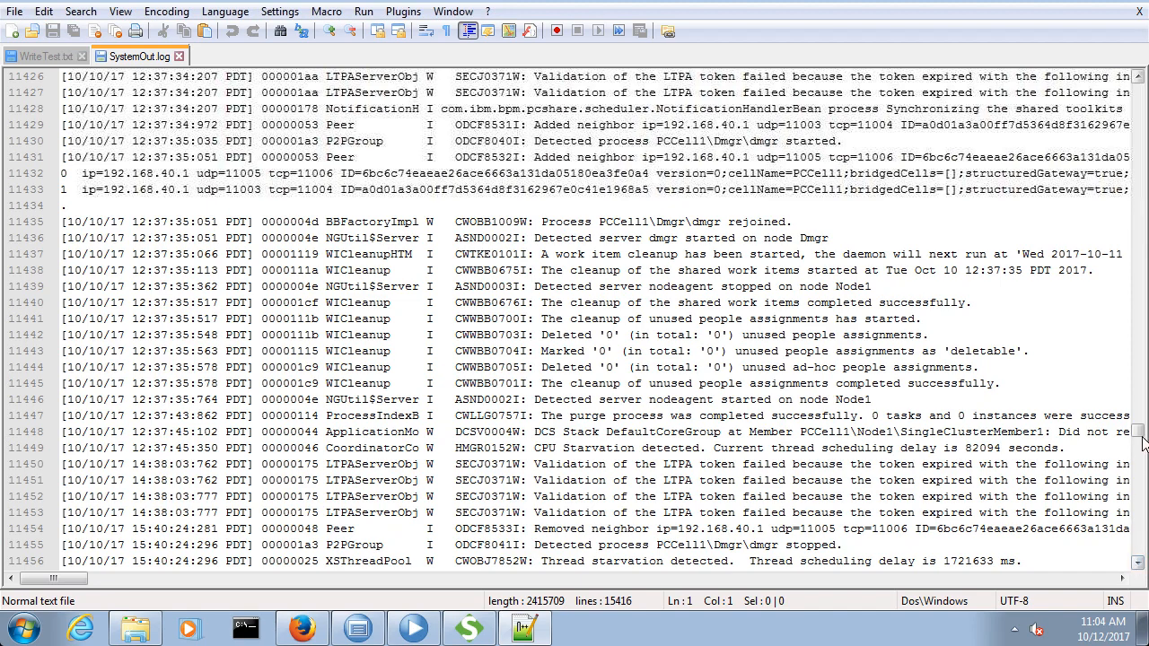
click(1138, 484)
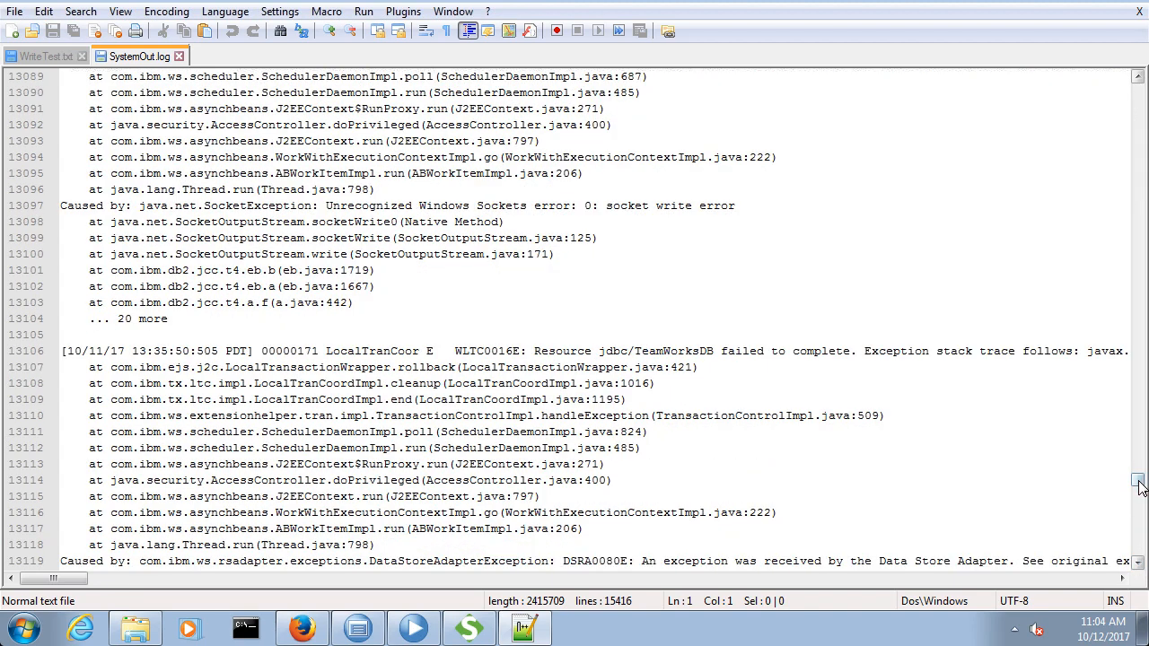
drag(1138, 478, 1138, 579)
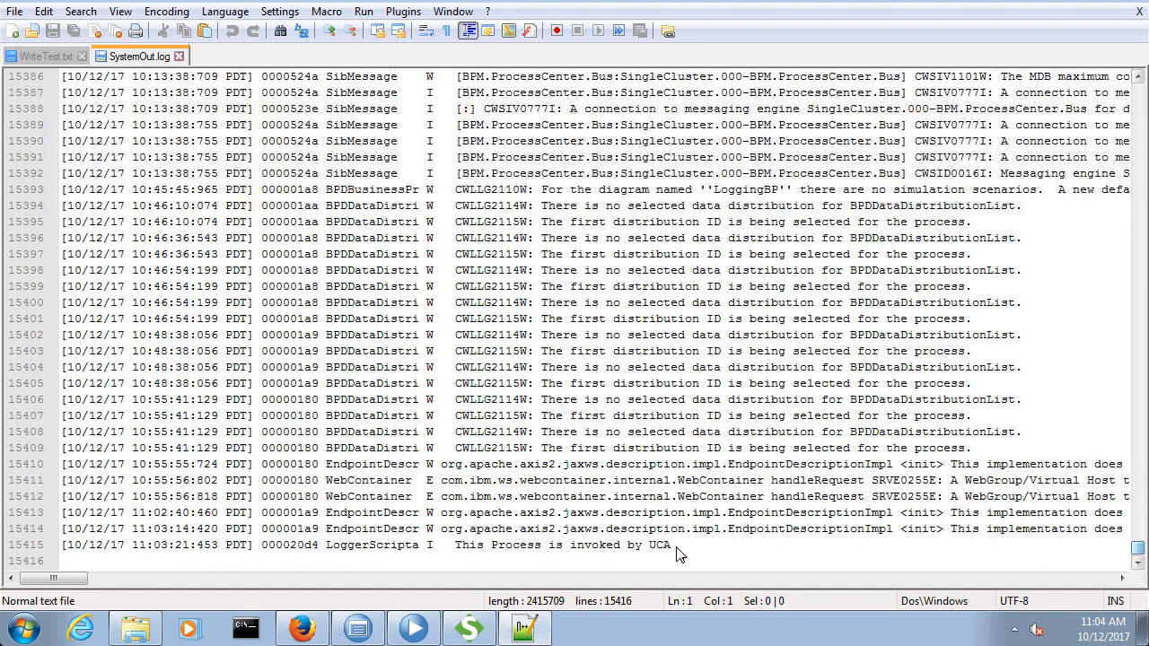
click(453, 547)
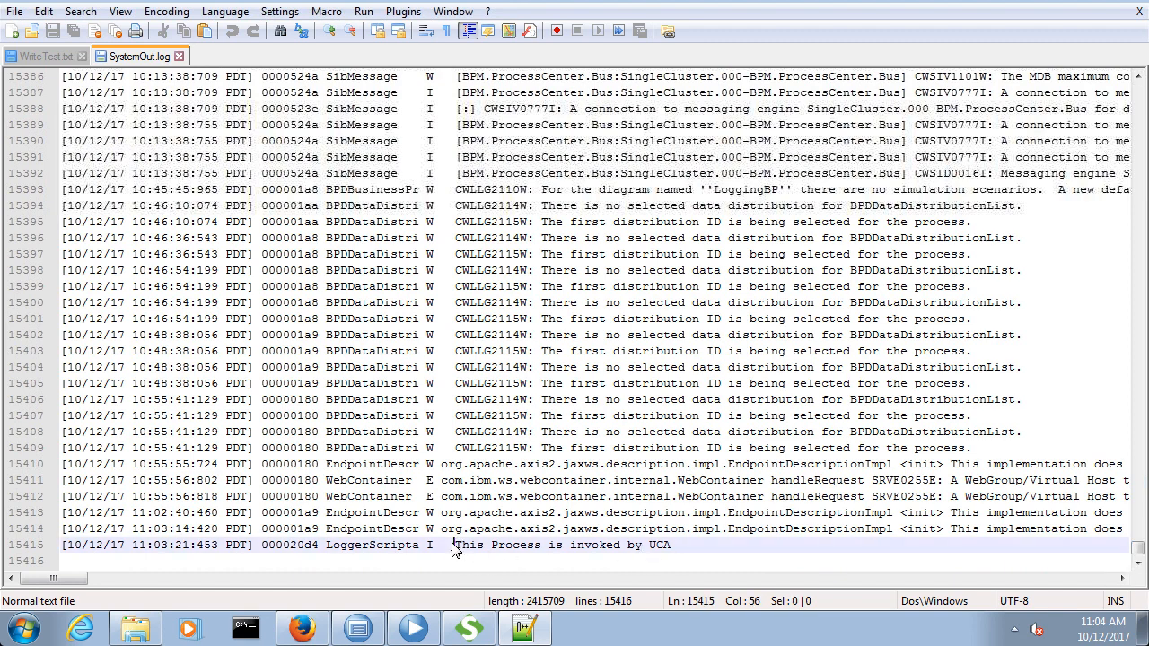
shift+click(680, 550)
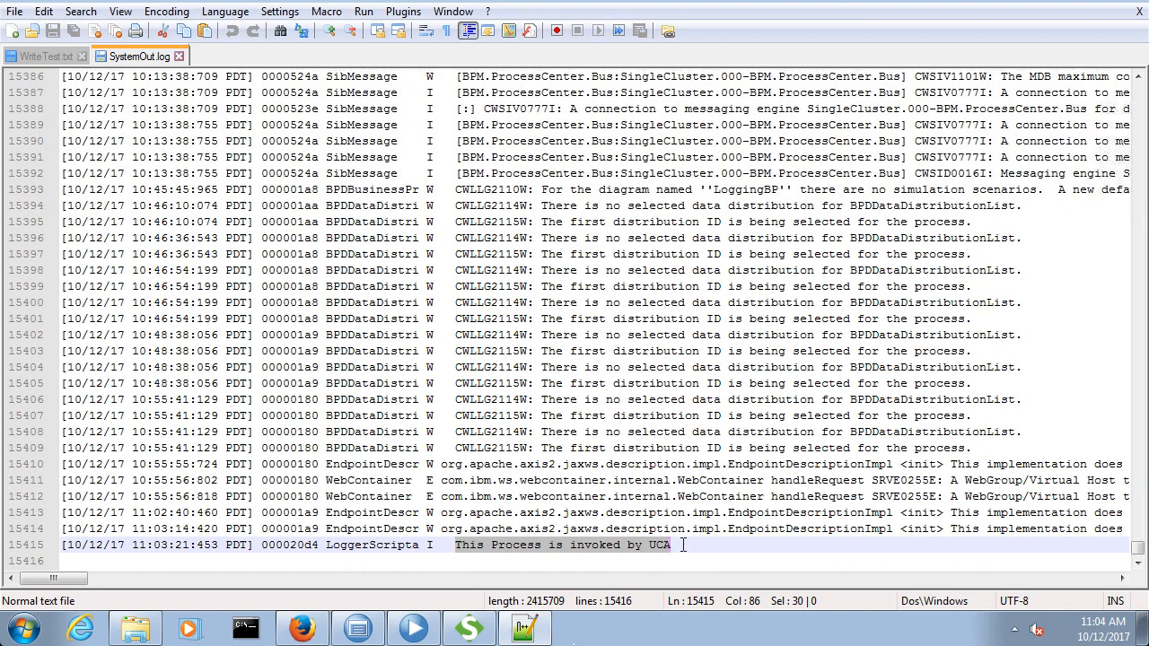
Step: Switch to SoapUI, submit Request 1 again and widen the request pane to show the full Input element
click(469, 628)
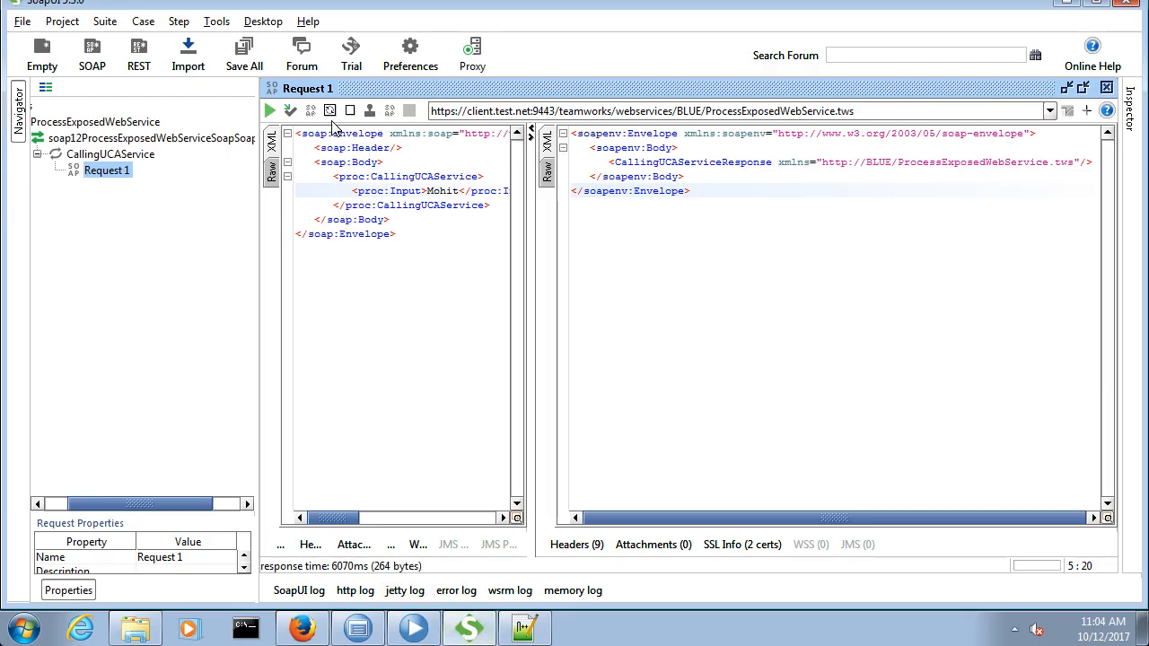
click(271, 112)
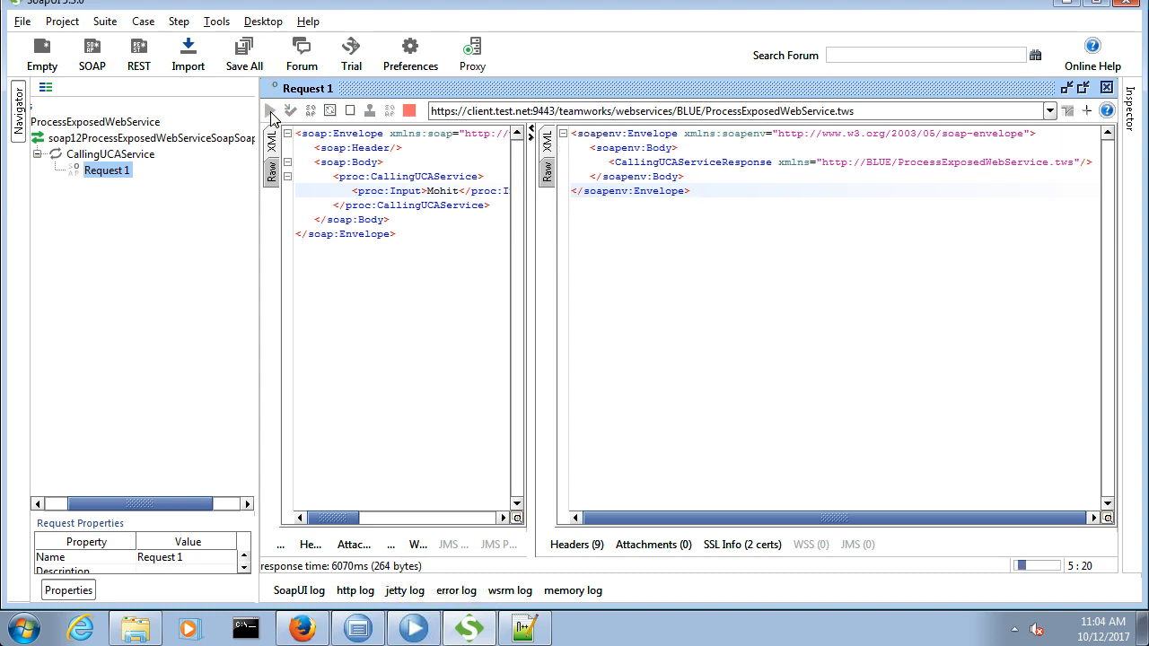
click(456, 237)
drag(531, 211, 801, 207)
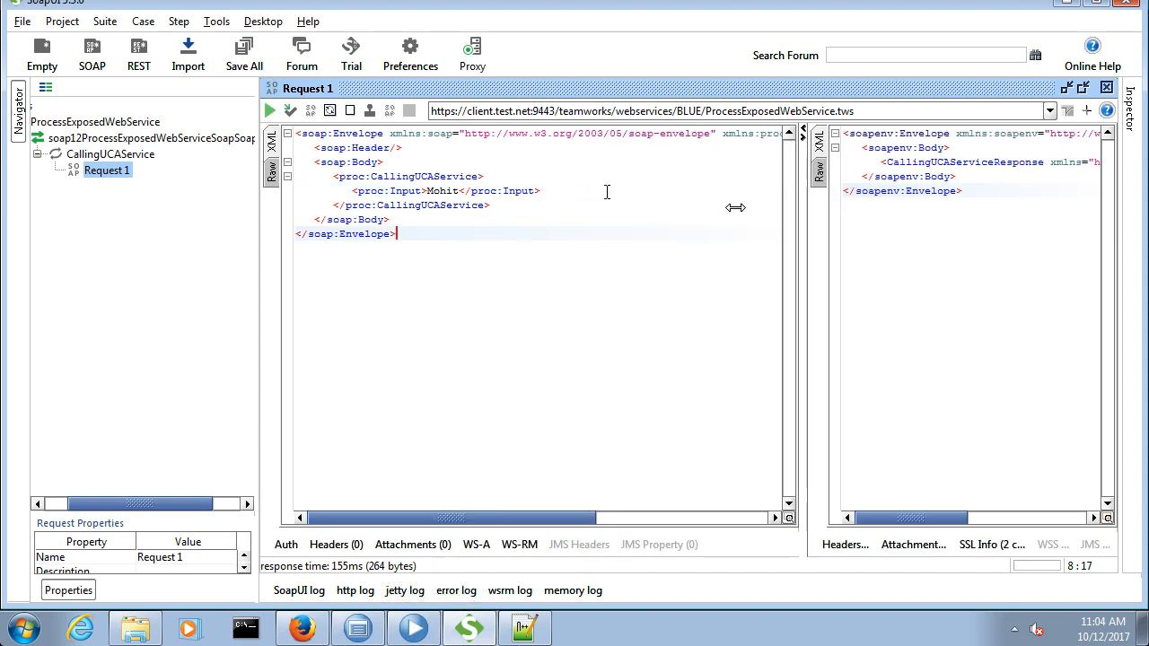
Step: Switch to Process Designer, refresh the process instances and select the newest LoggingBP instance to check its execution state
click(414, 628)
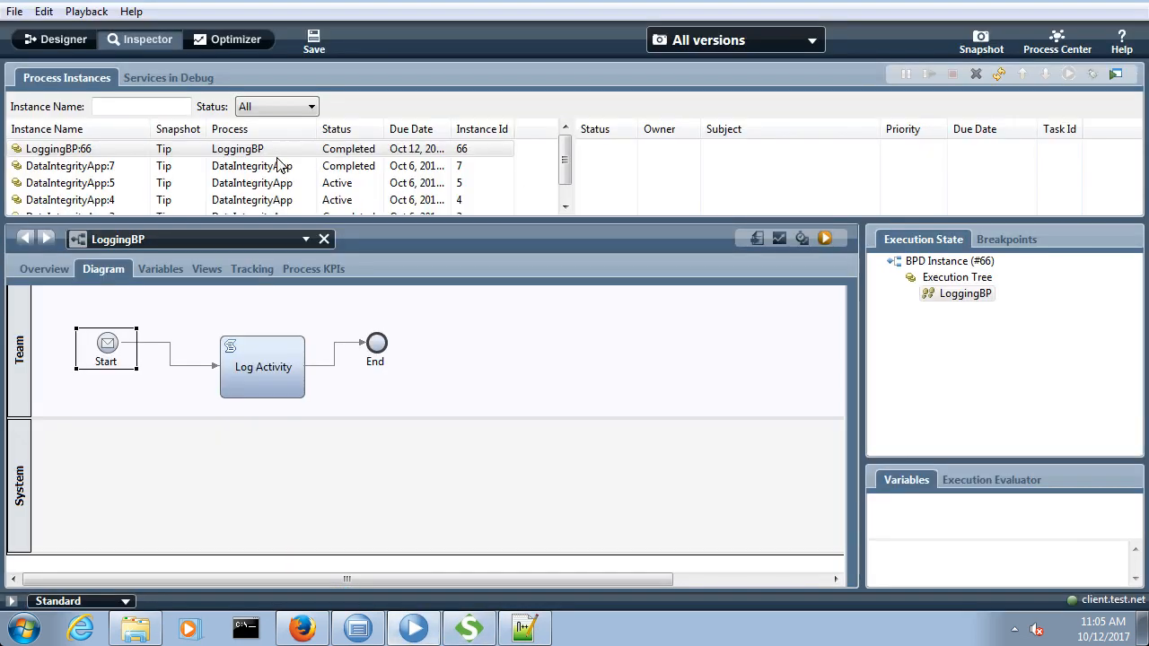
click(999, 75)
click(274, 151)
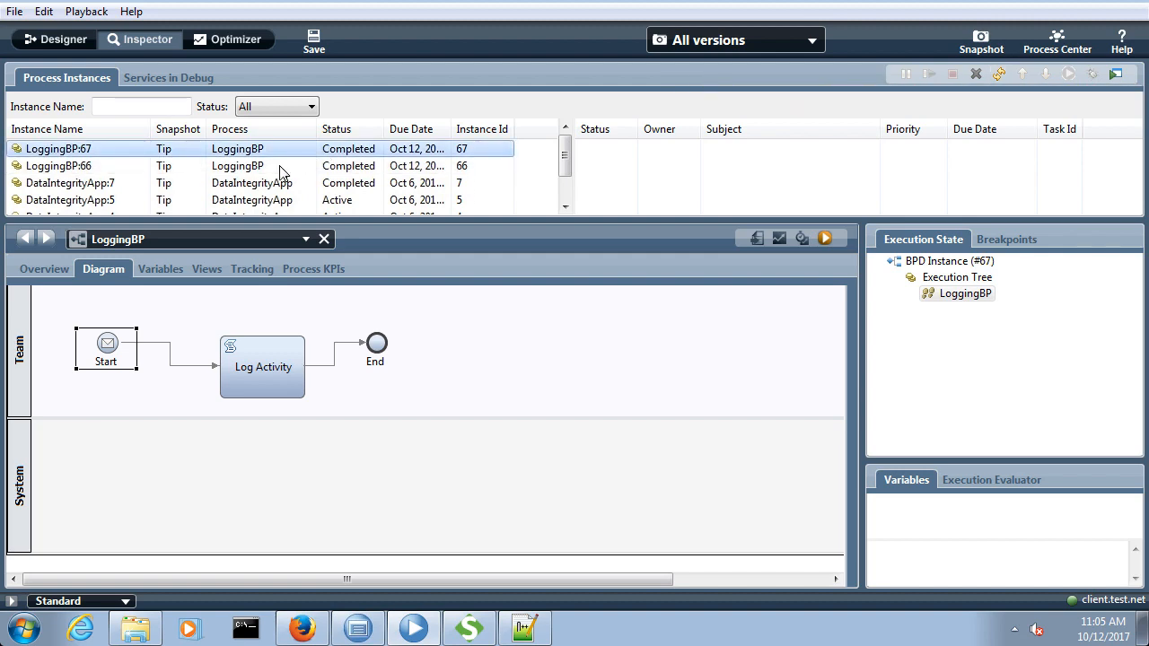
Step: Return to Notepad++, reload the modified SystemOut.log and highlight its last logger entry to check the new output
click(524, 629)
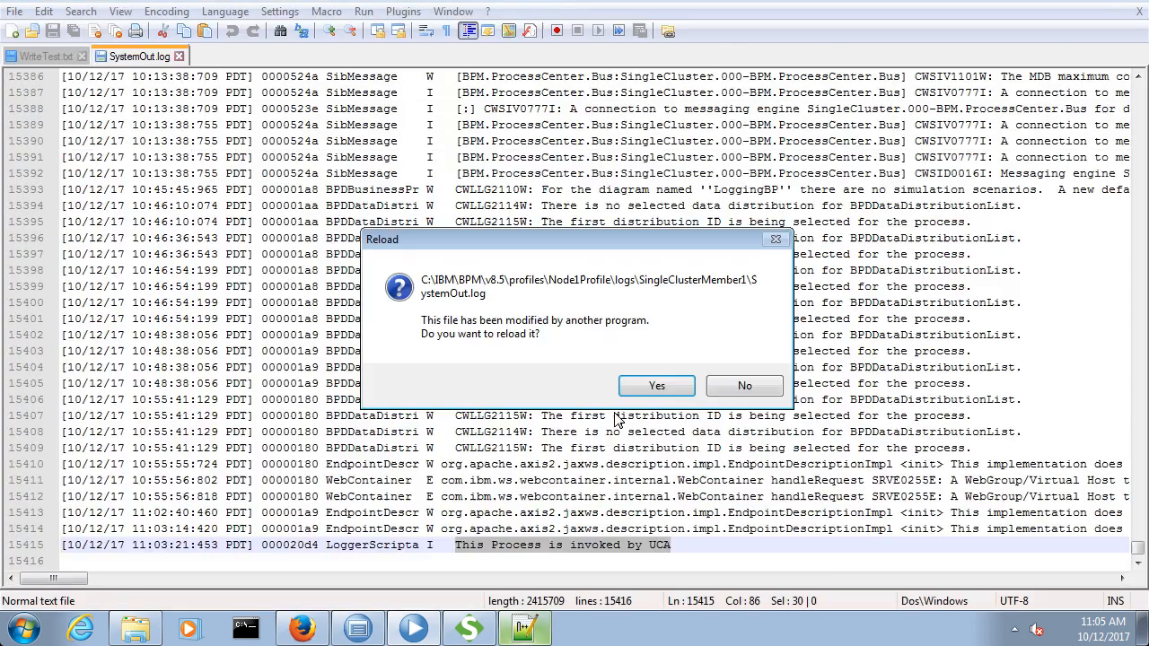
click(660, 391)
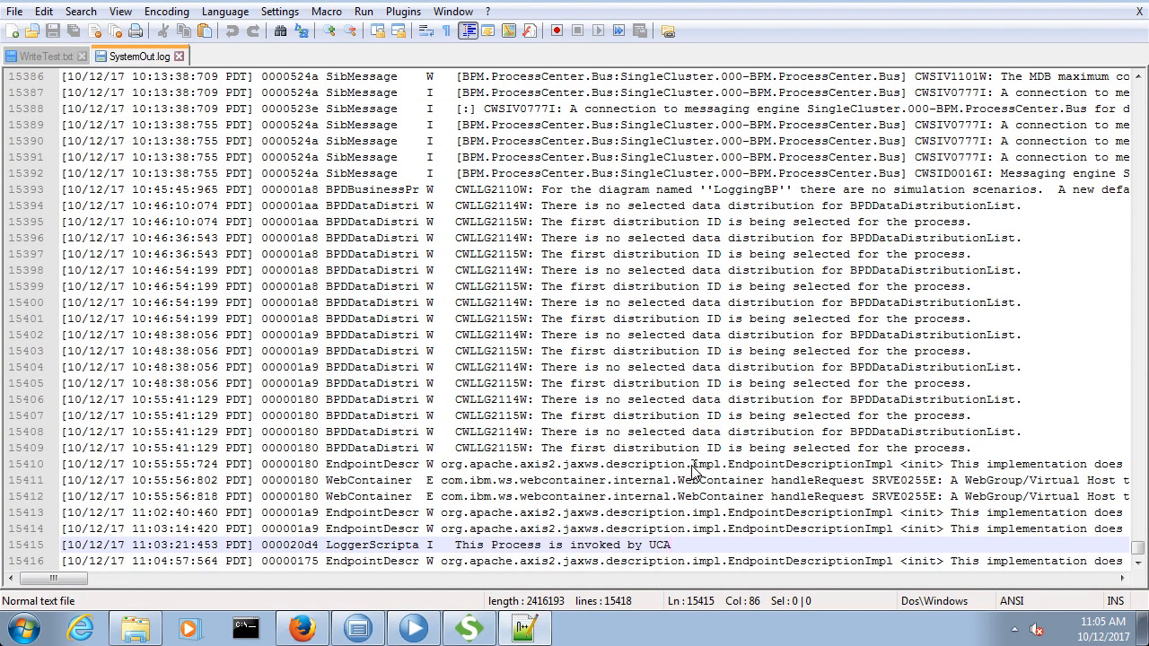
scroll(696, 471, down, 1)
click(618, 546)
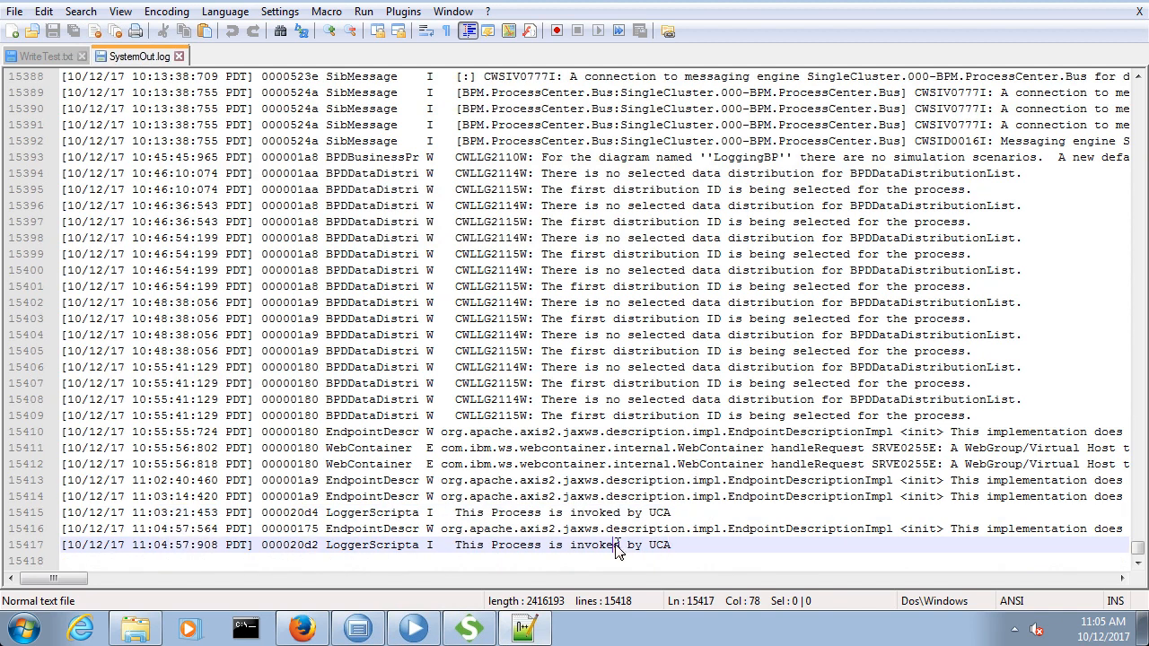
triple_click(618, 547)
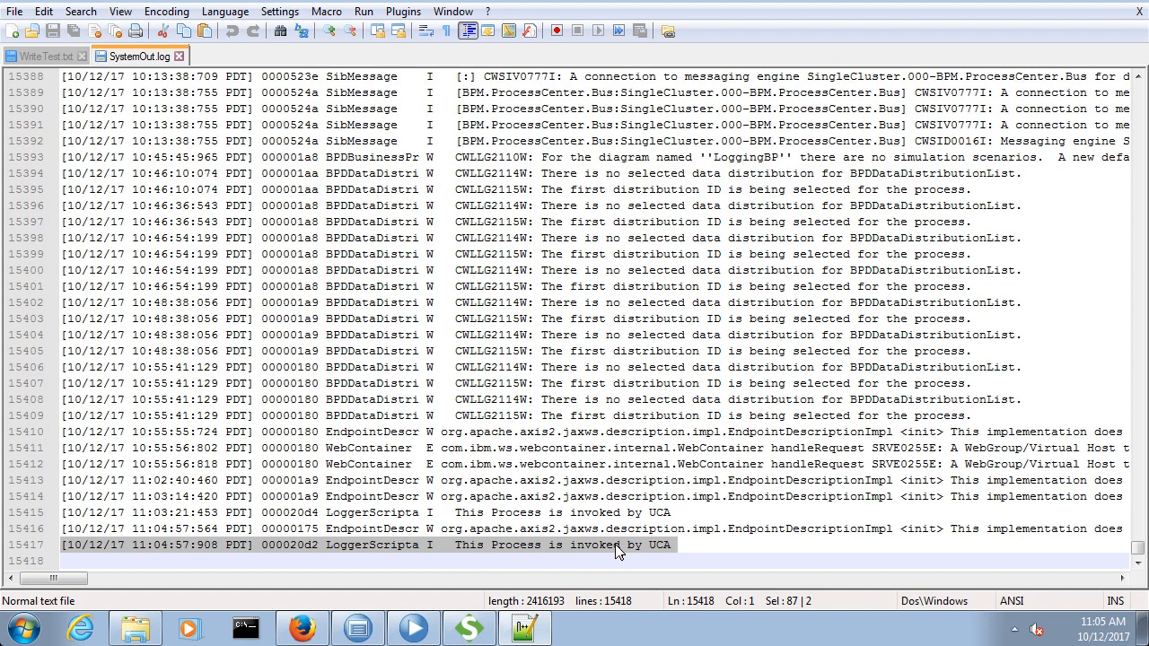
click(510, 238)
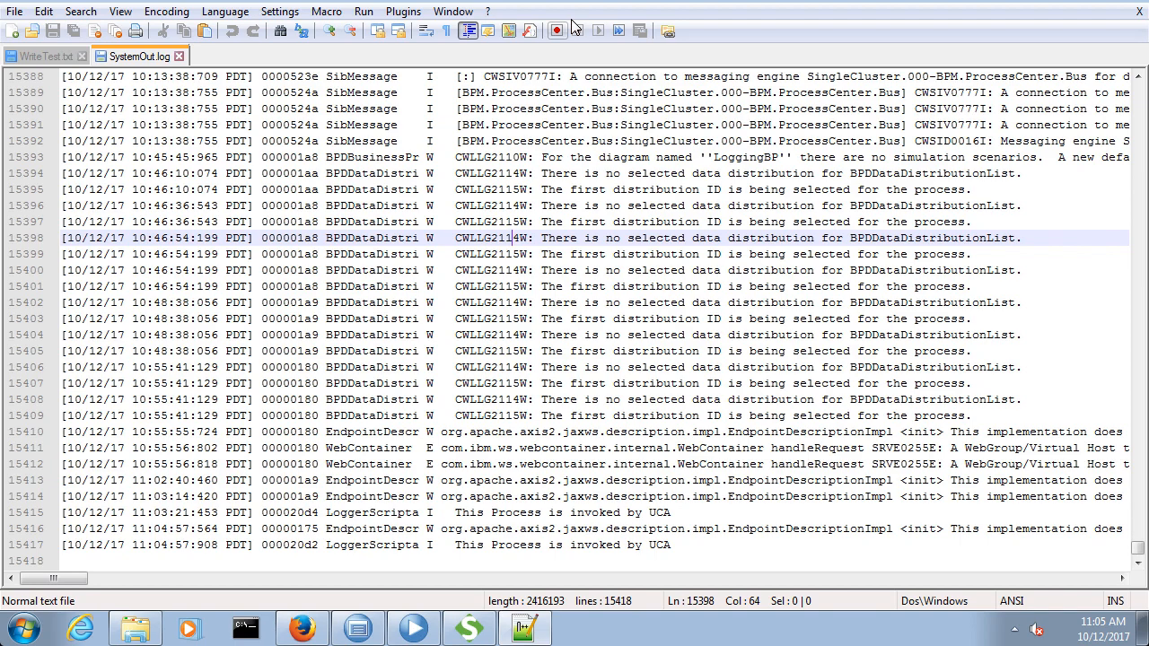
key(Escape)
click(597, 0)
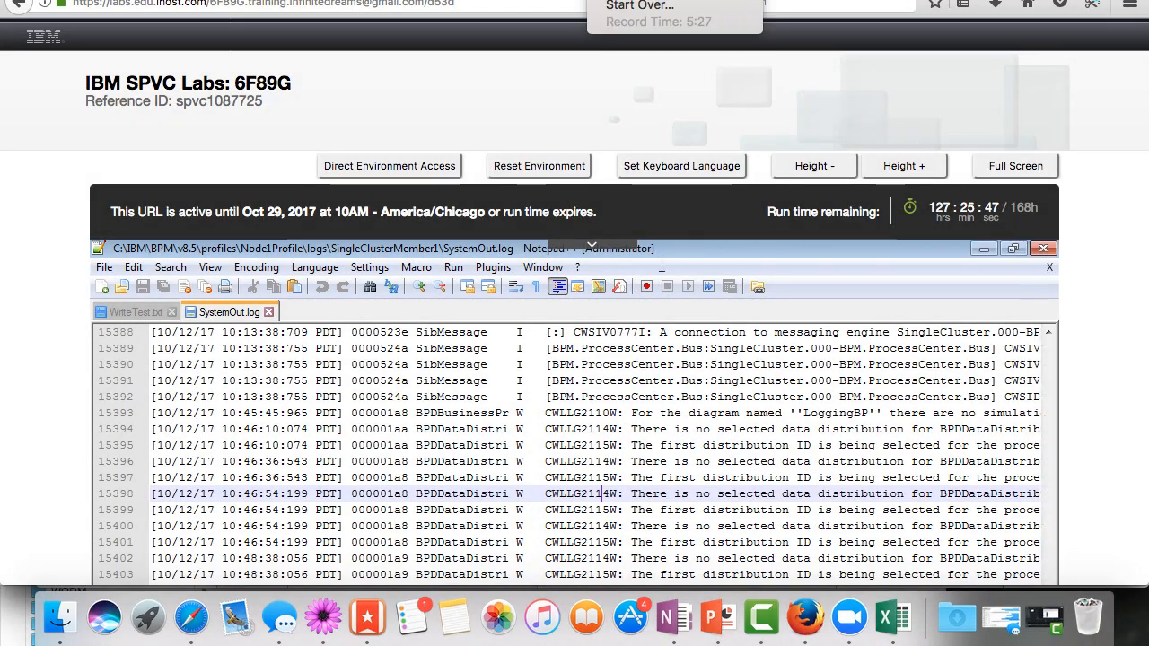